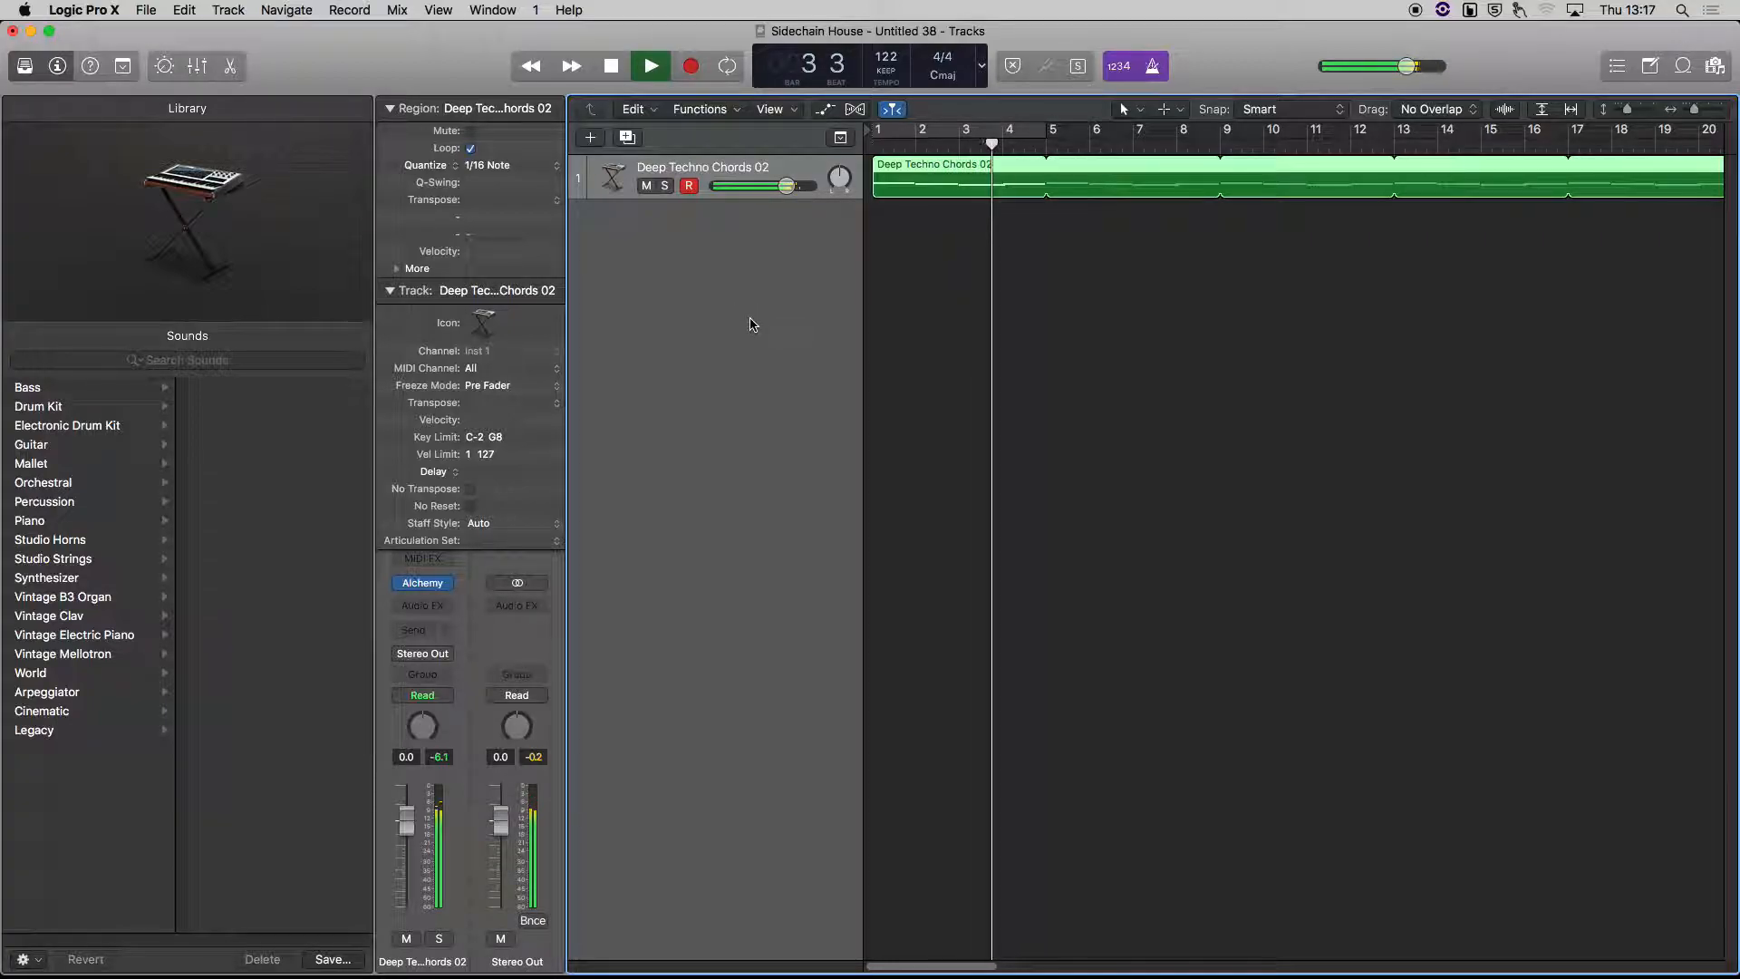
Stop playback, browse the Beats loops in the Disco Funk pack, and preview Glitter Nights Beat.
key(space)
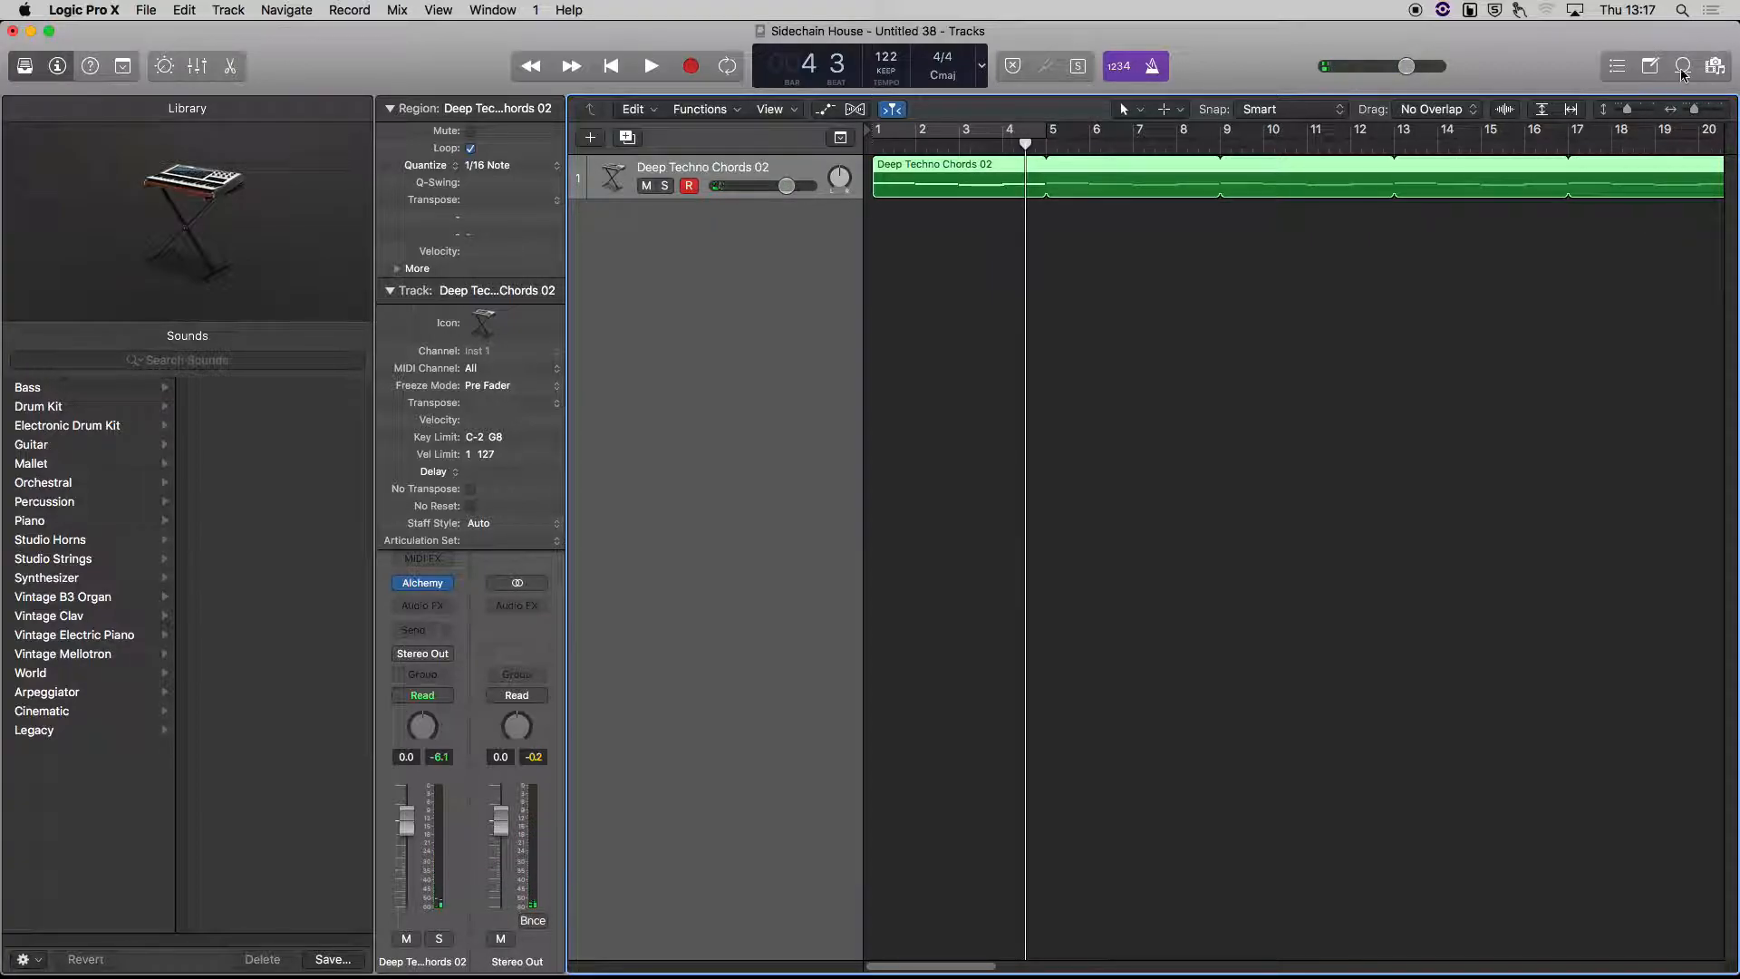
click(1682, 73)
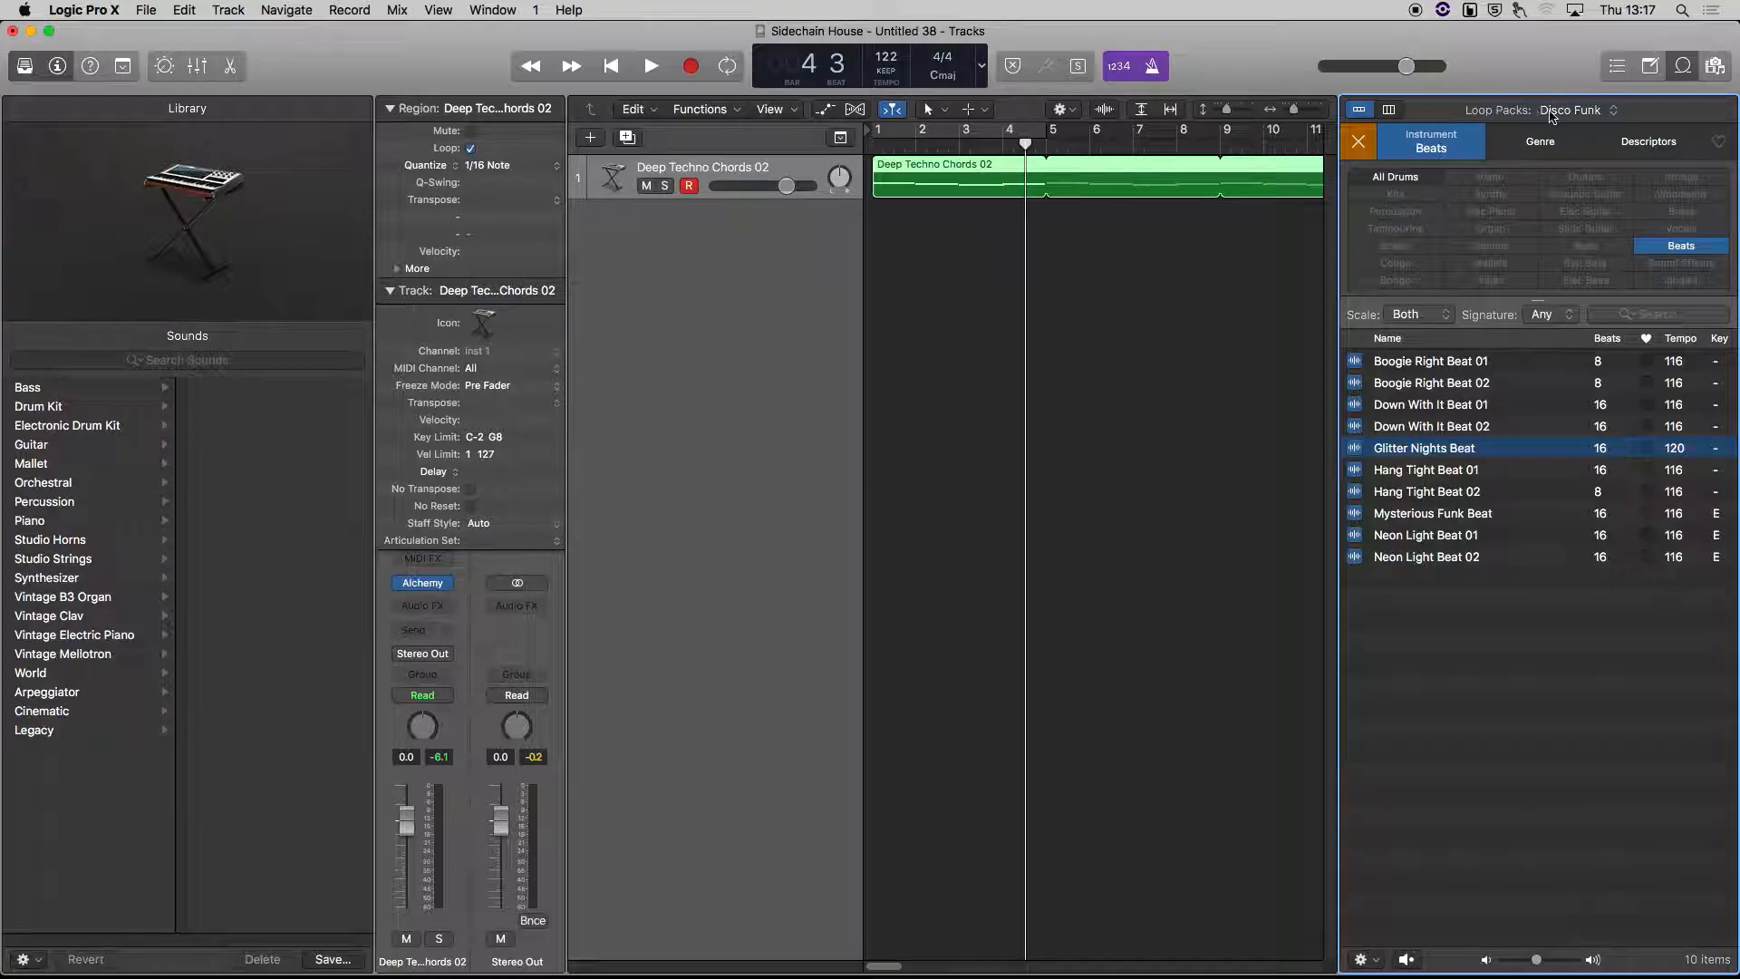
click(1545, 116)
click(1579, 116)
click(1680, 244)
click(1680, 245)
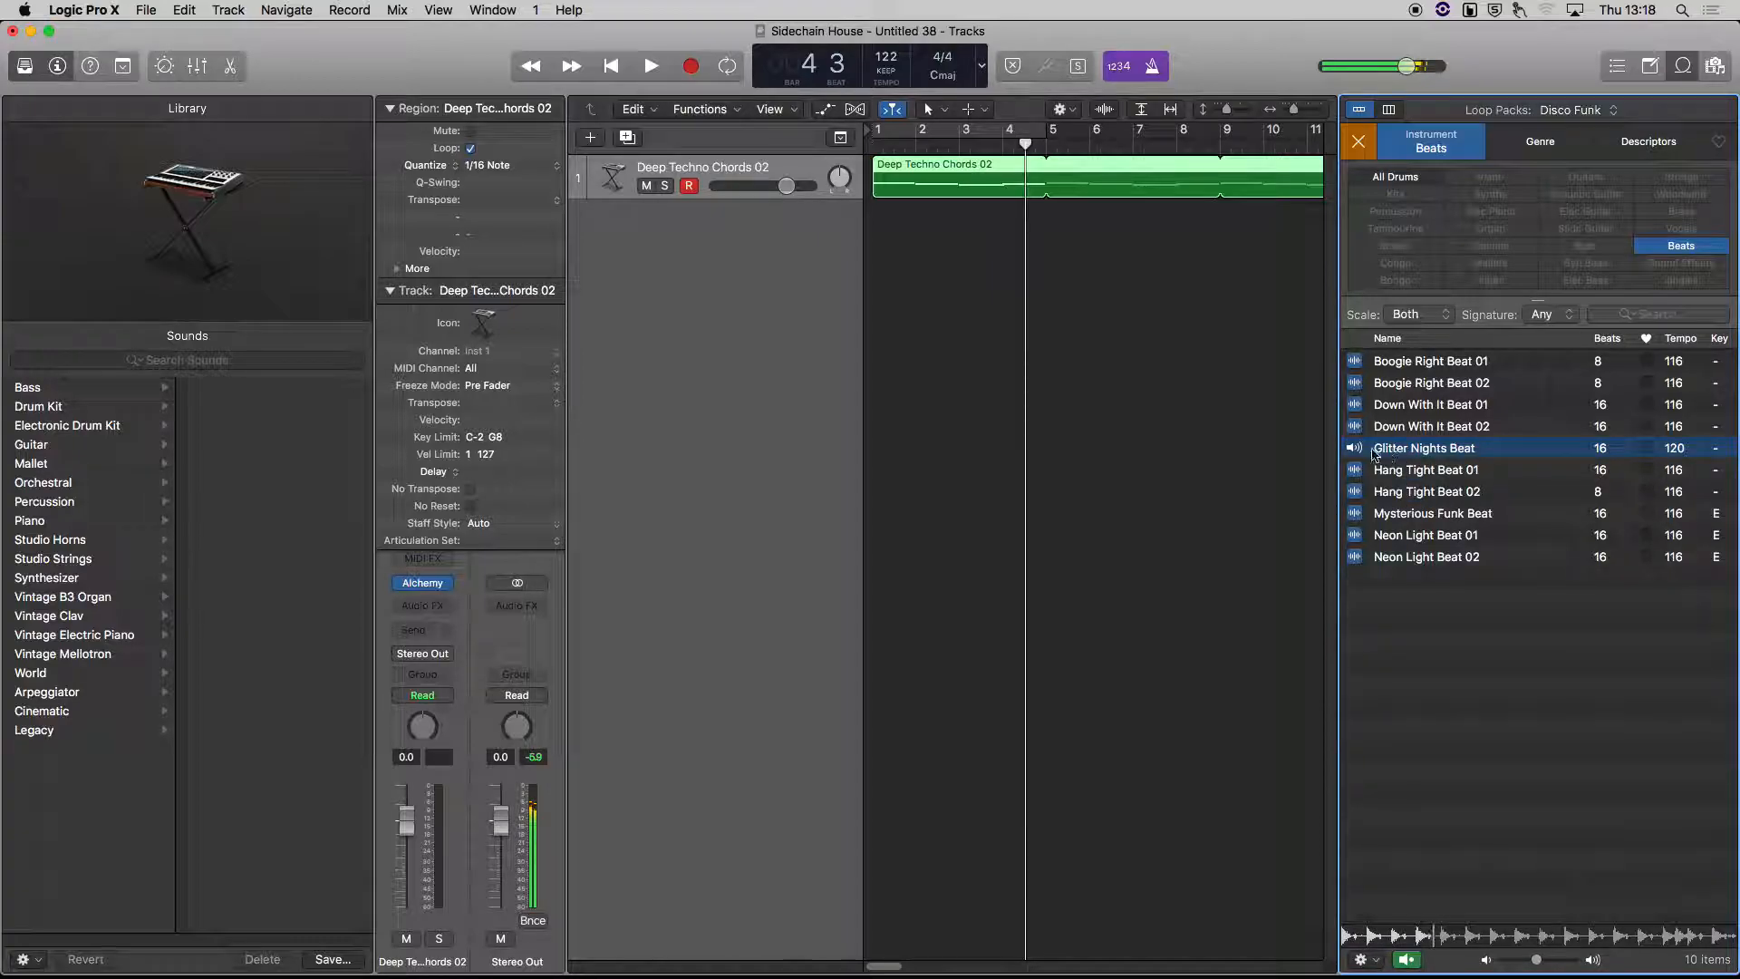
click(1391, 450)
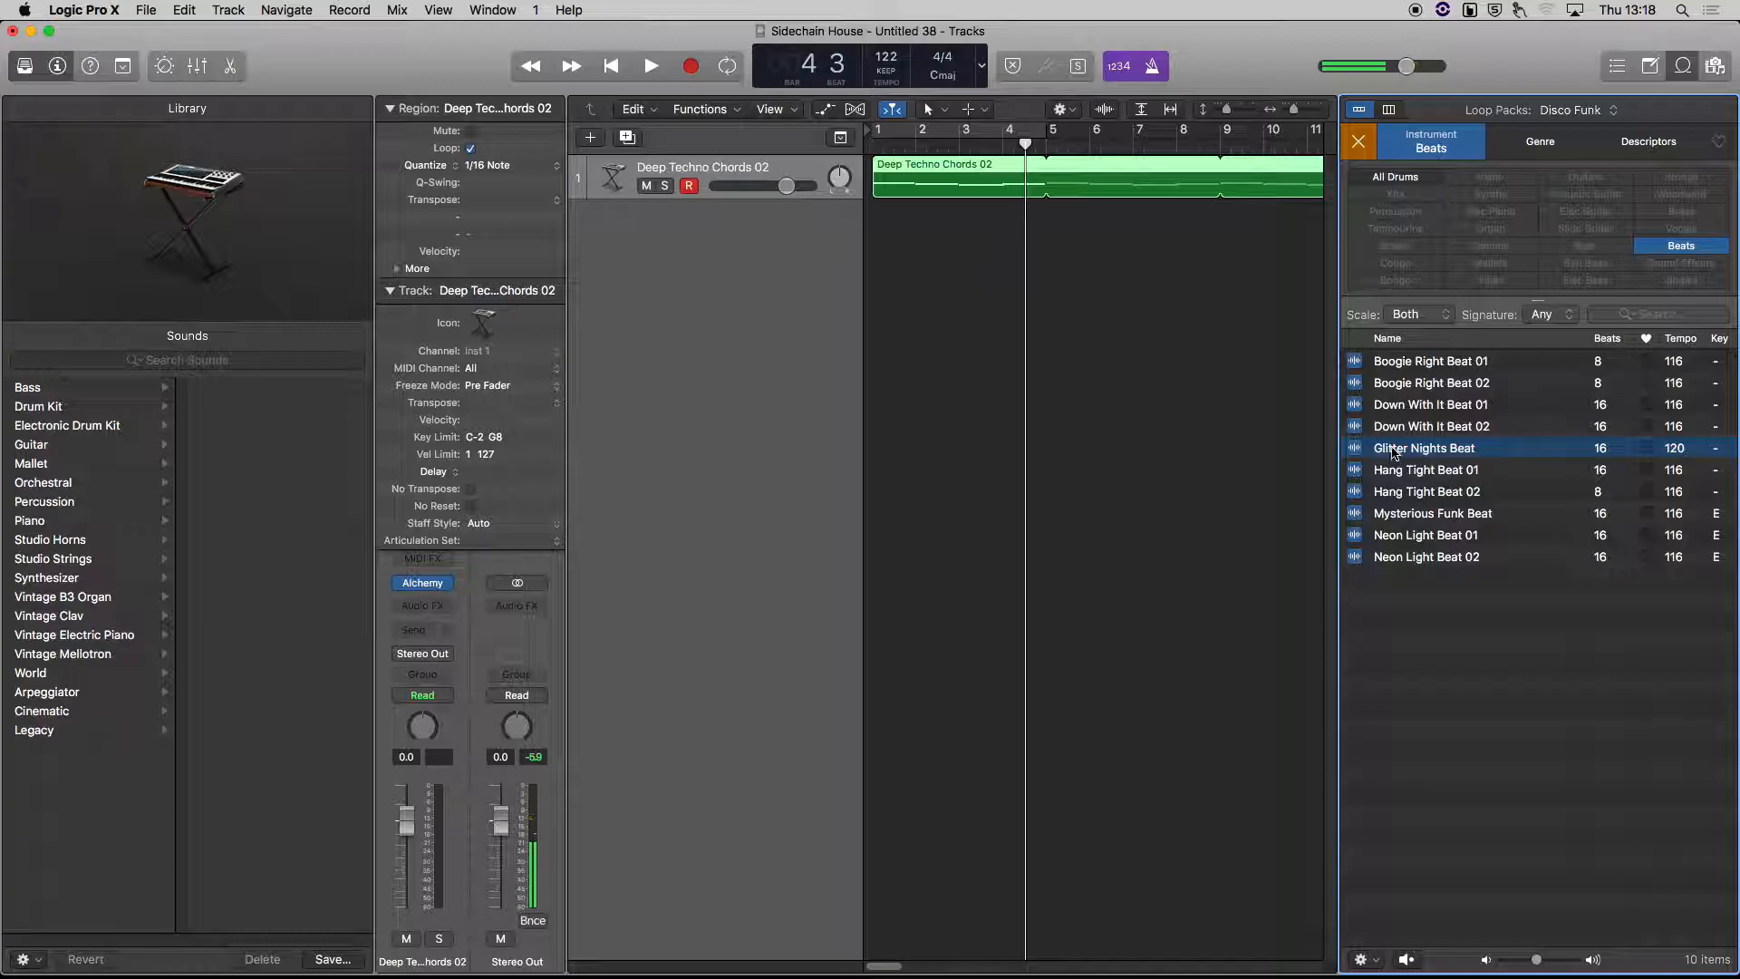
Add the Glitter Nights Beat loop on a new track at bar 1, loop the region, and close the loop browser.
drag(1028, 274, 1074, 258)
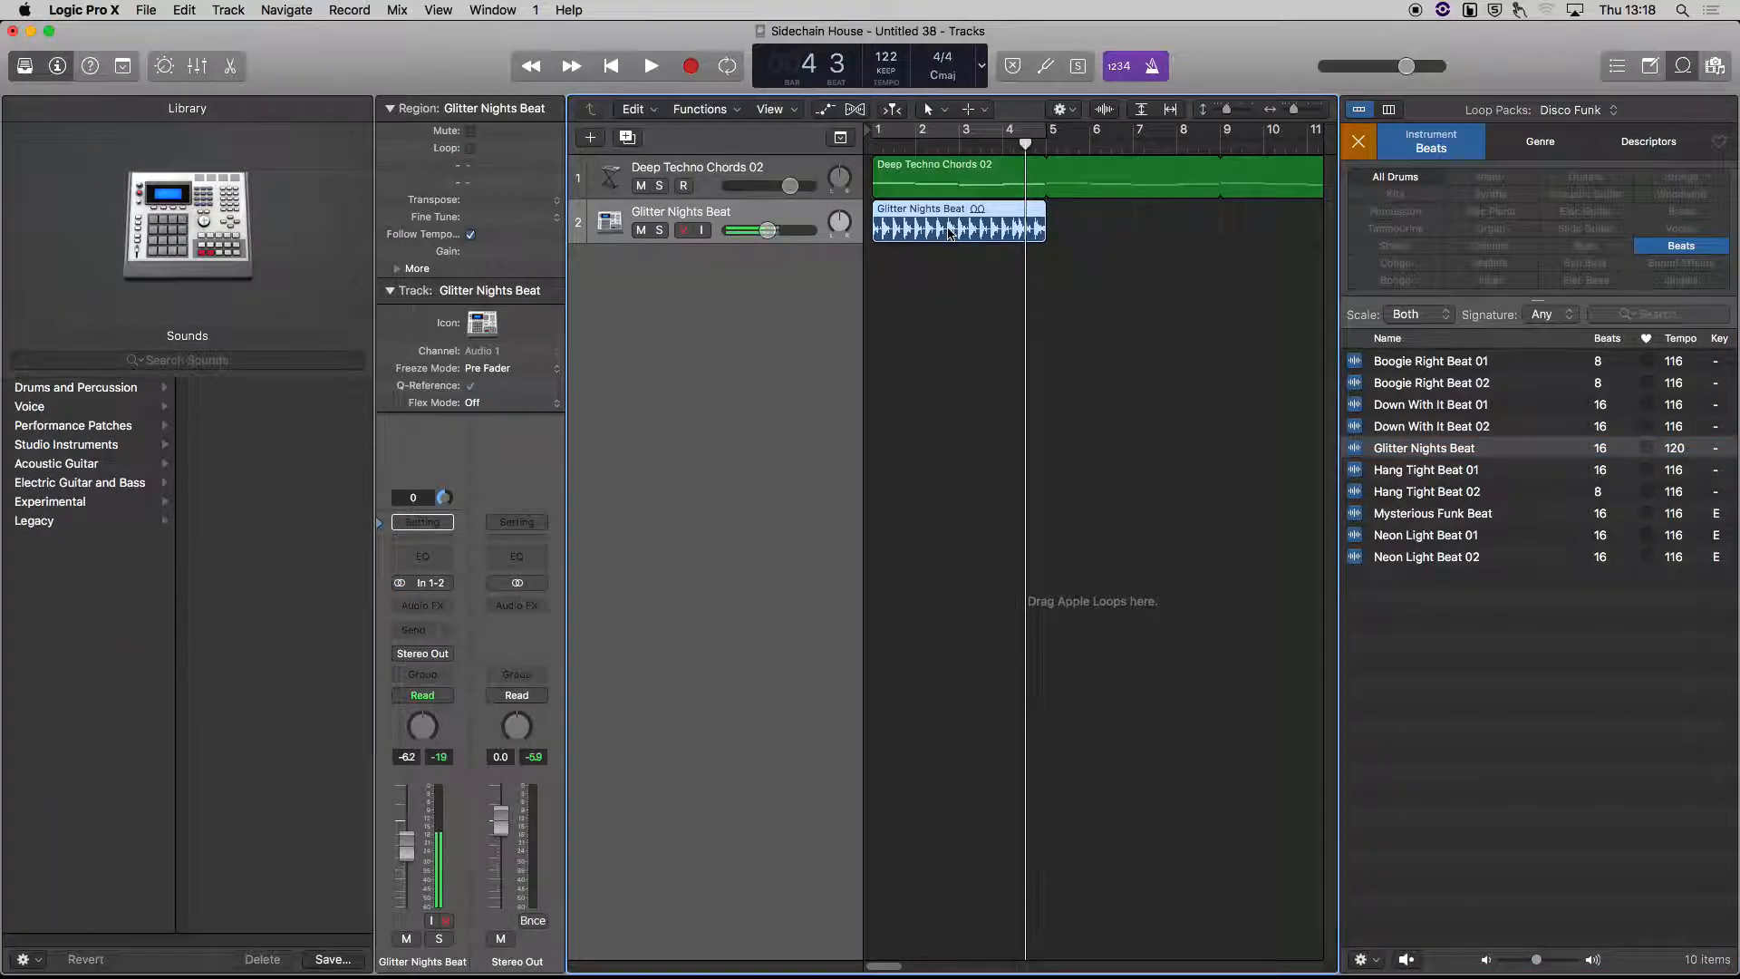
key(l)
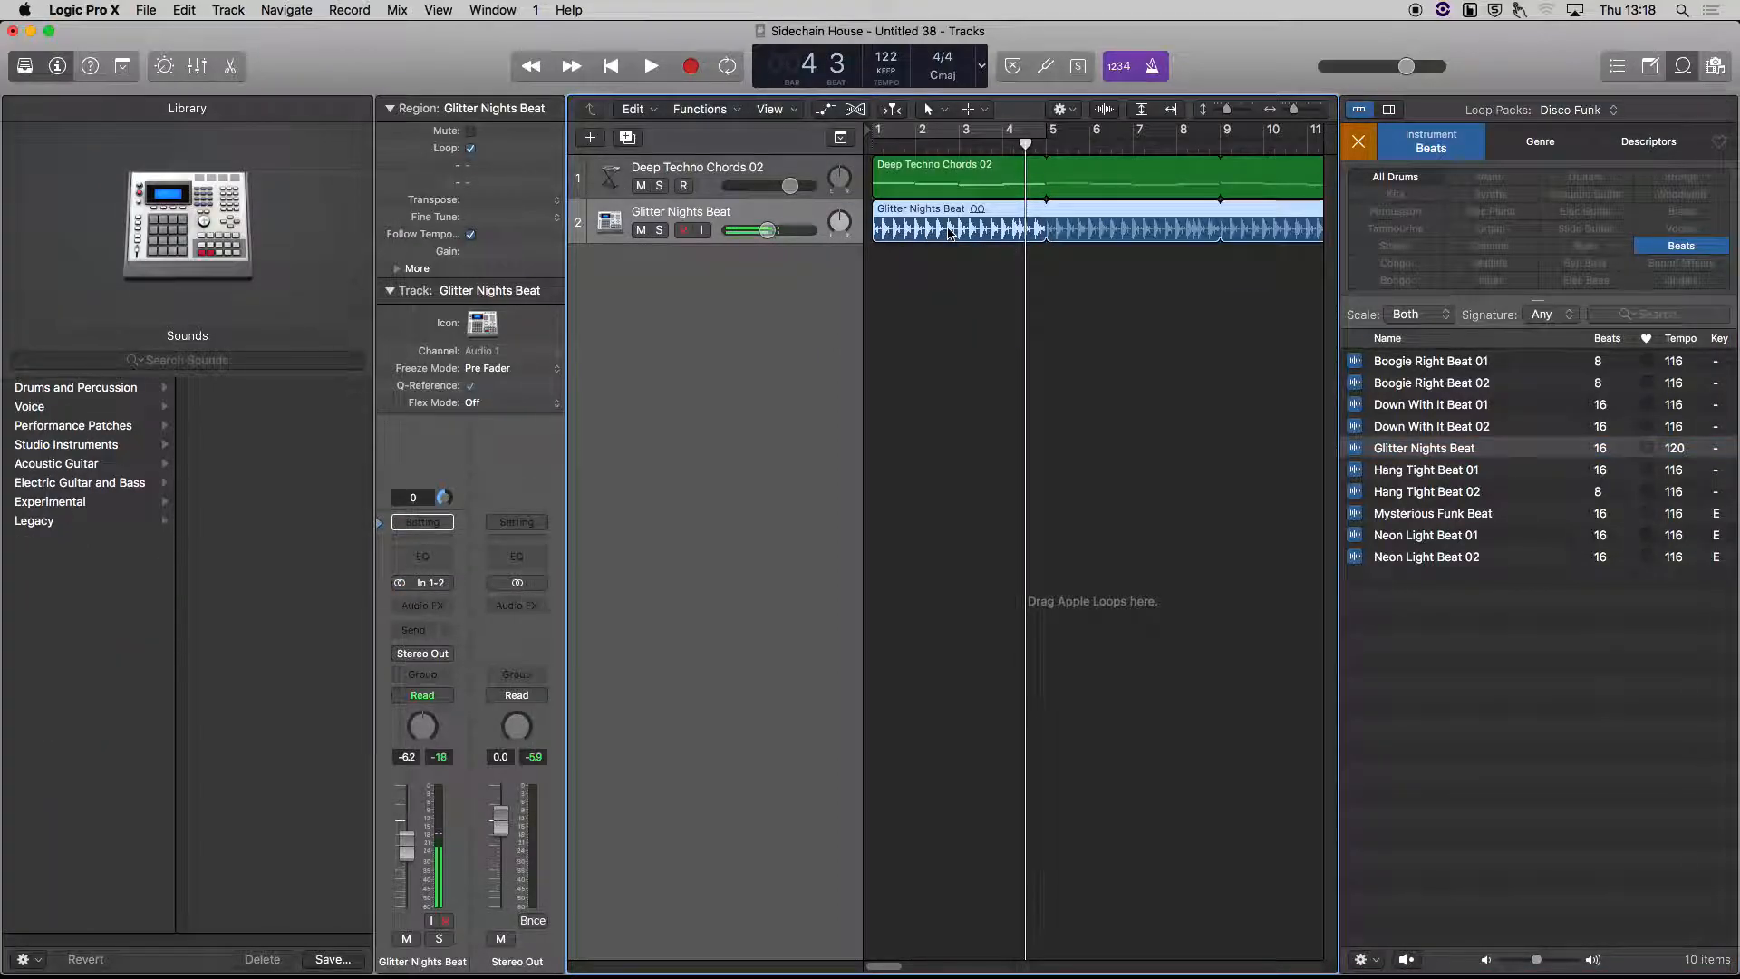
click(1681, 72)
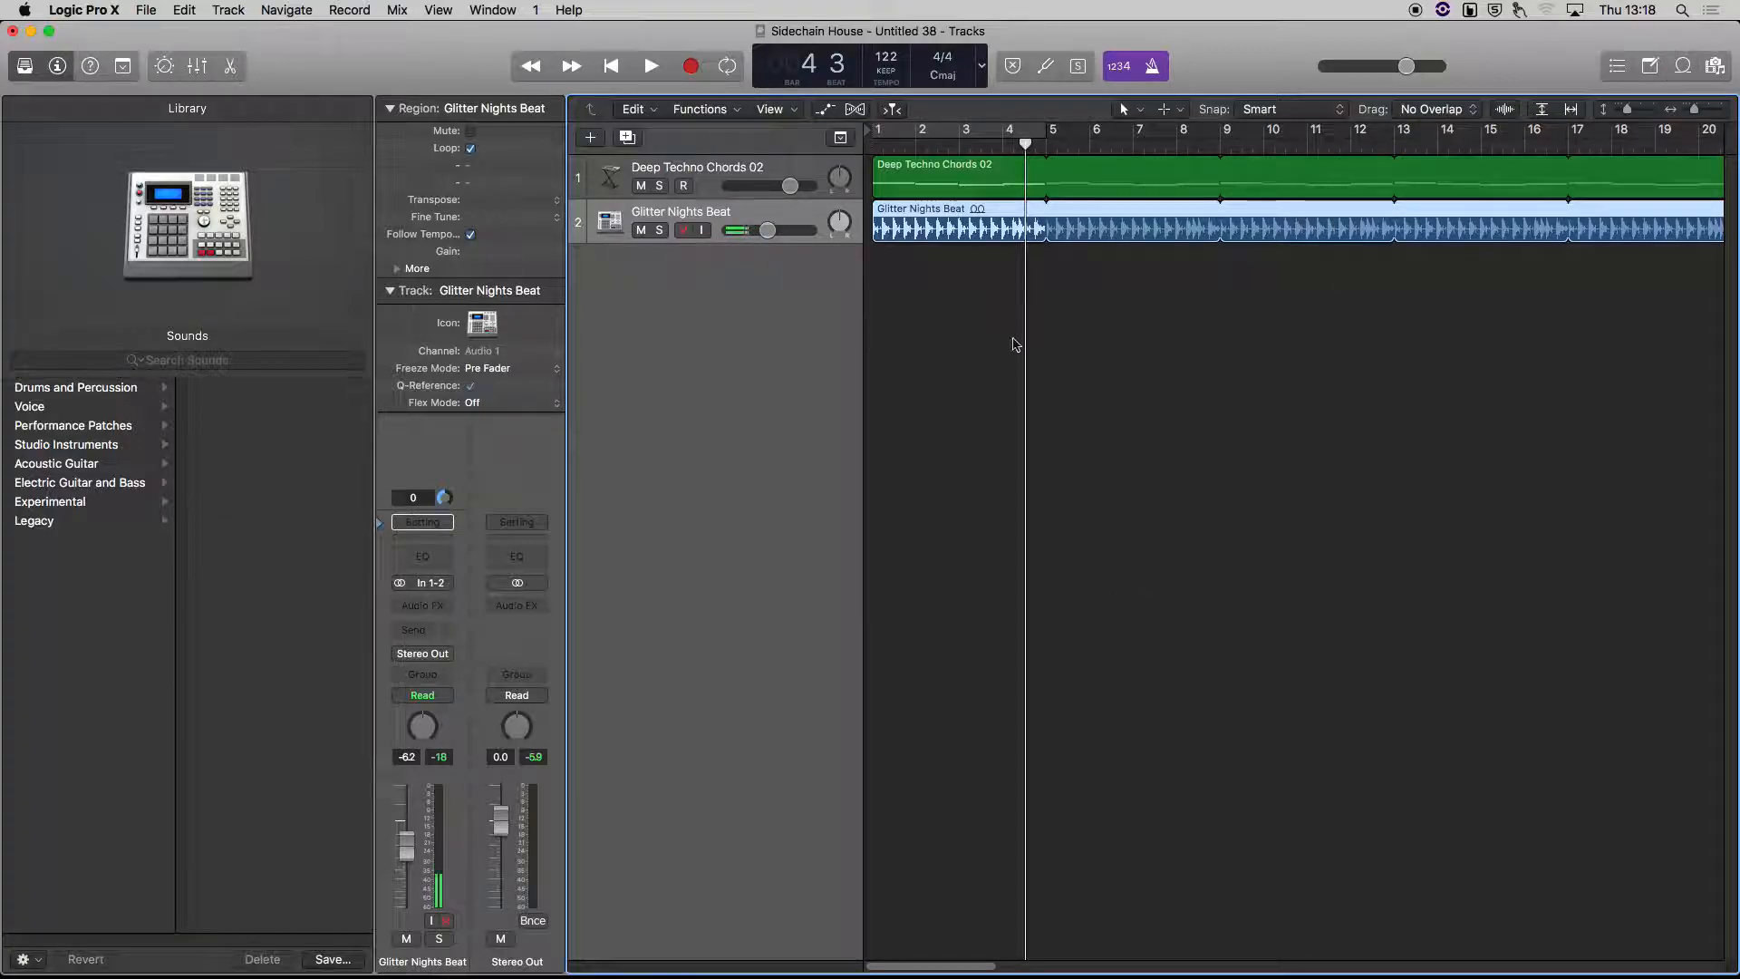
Play the chords and the beat together from the start of the project, then stop playback.
key(Return)
key(space)
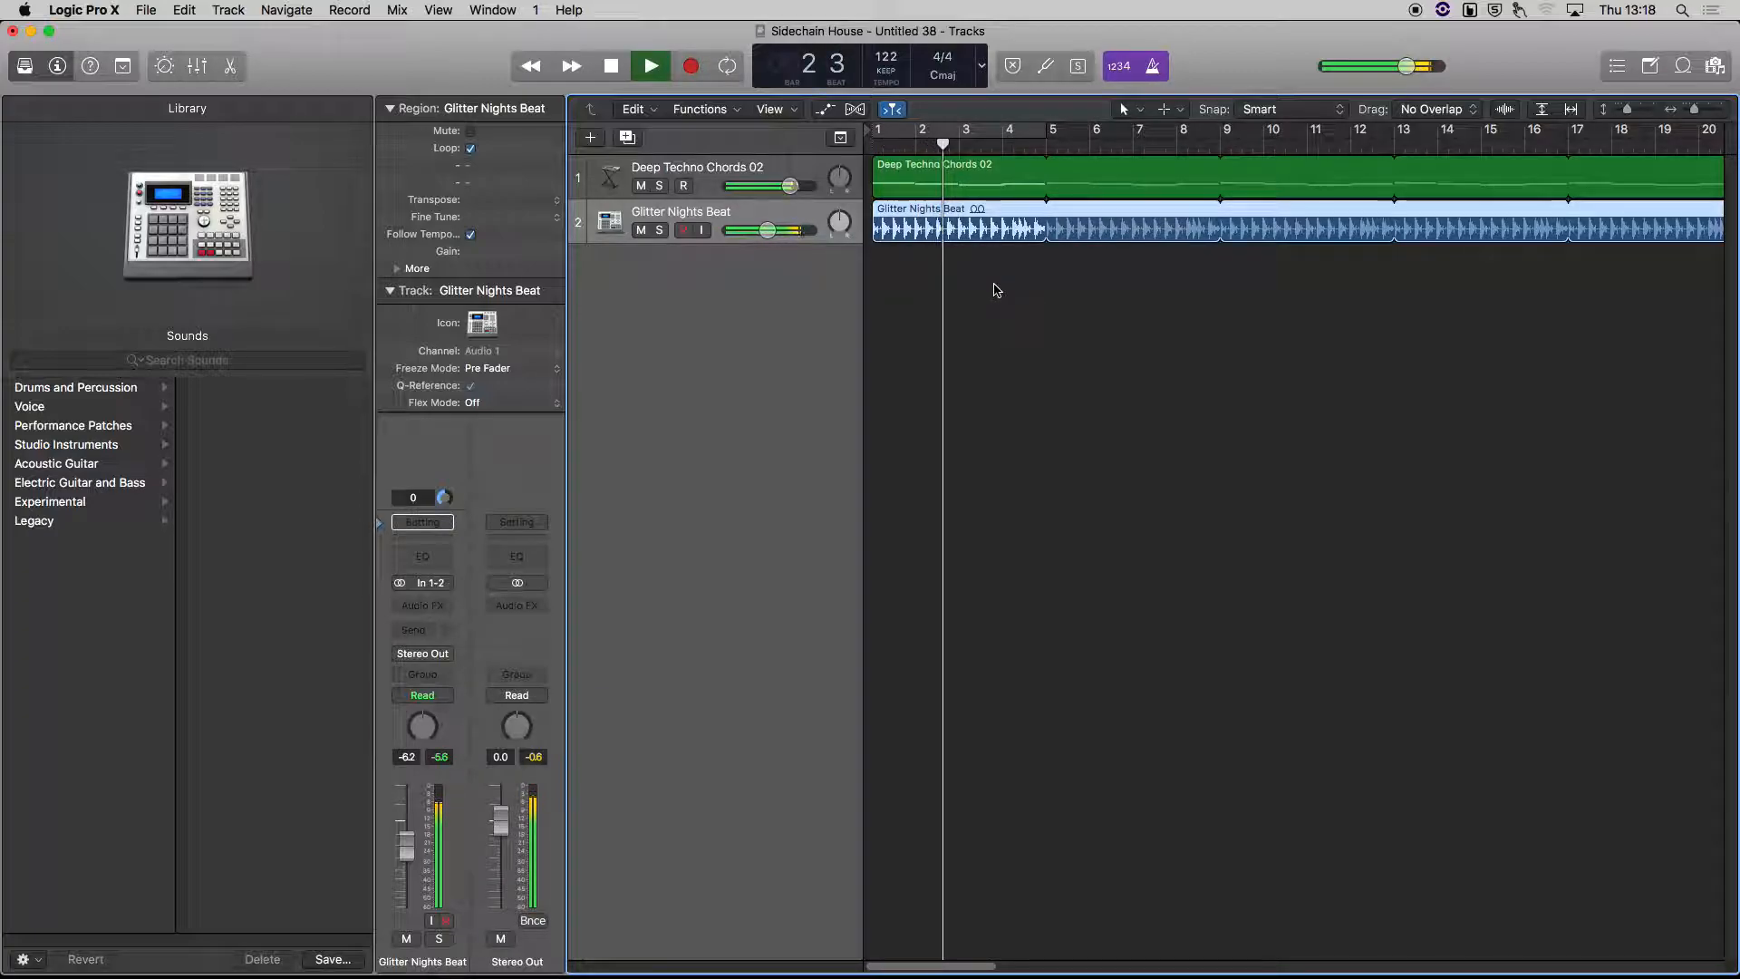
key(space)
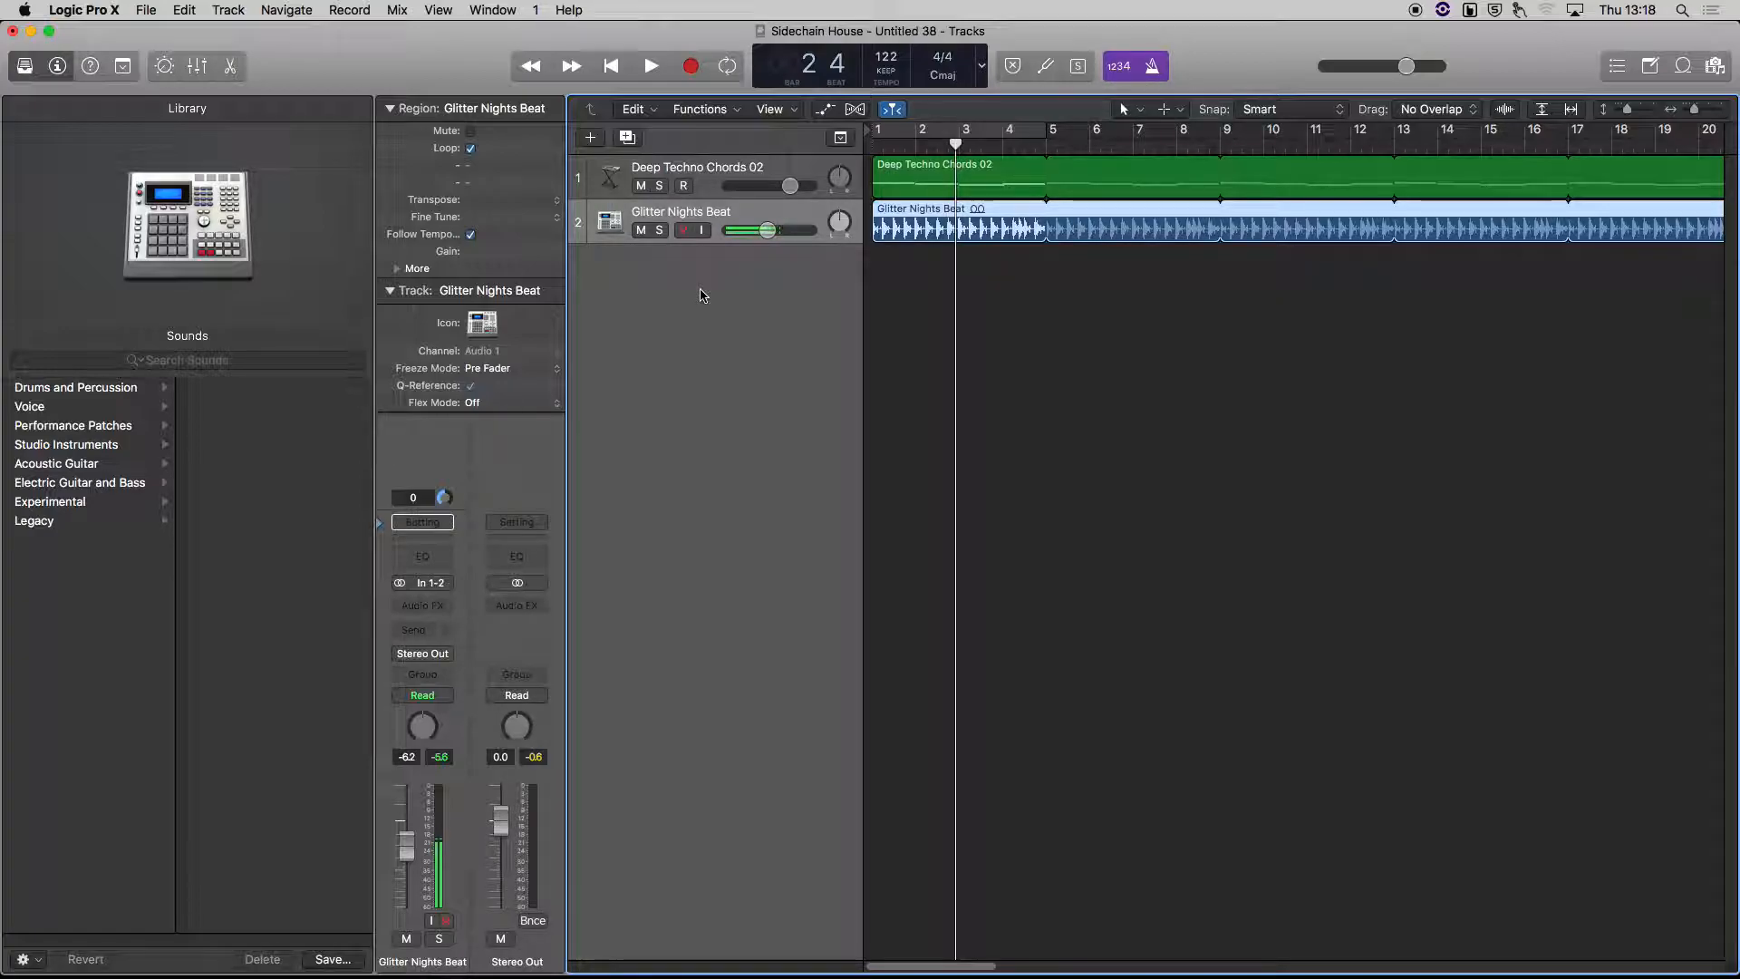
Create one software instrument track using Ultrabeat (Drum Synth) in Stereo.
click(592, 140)
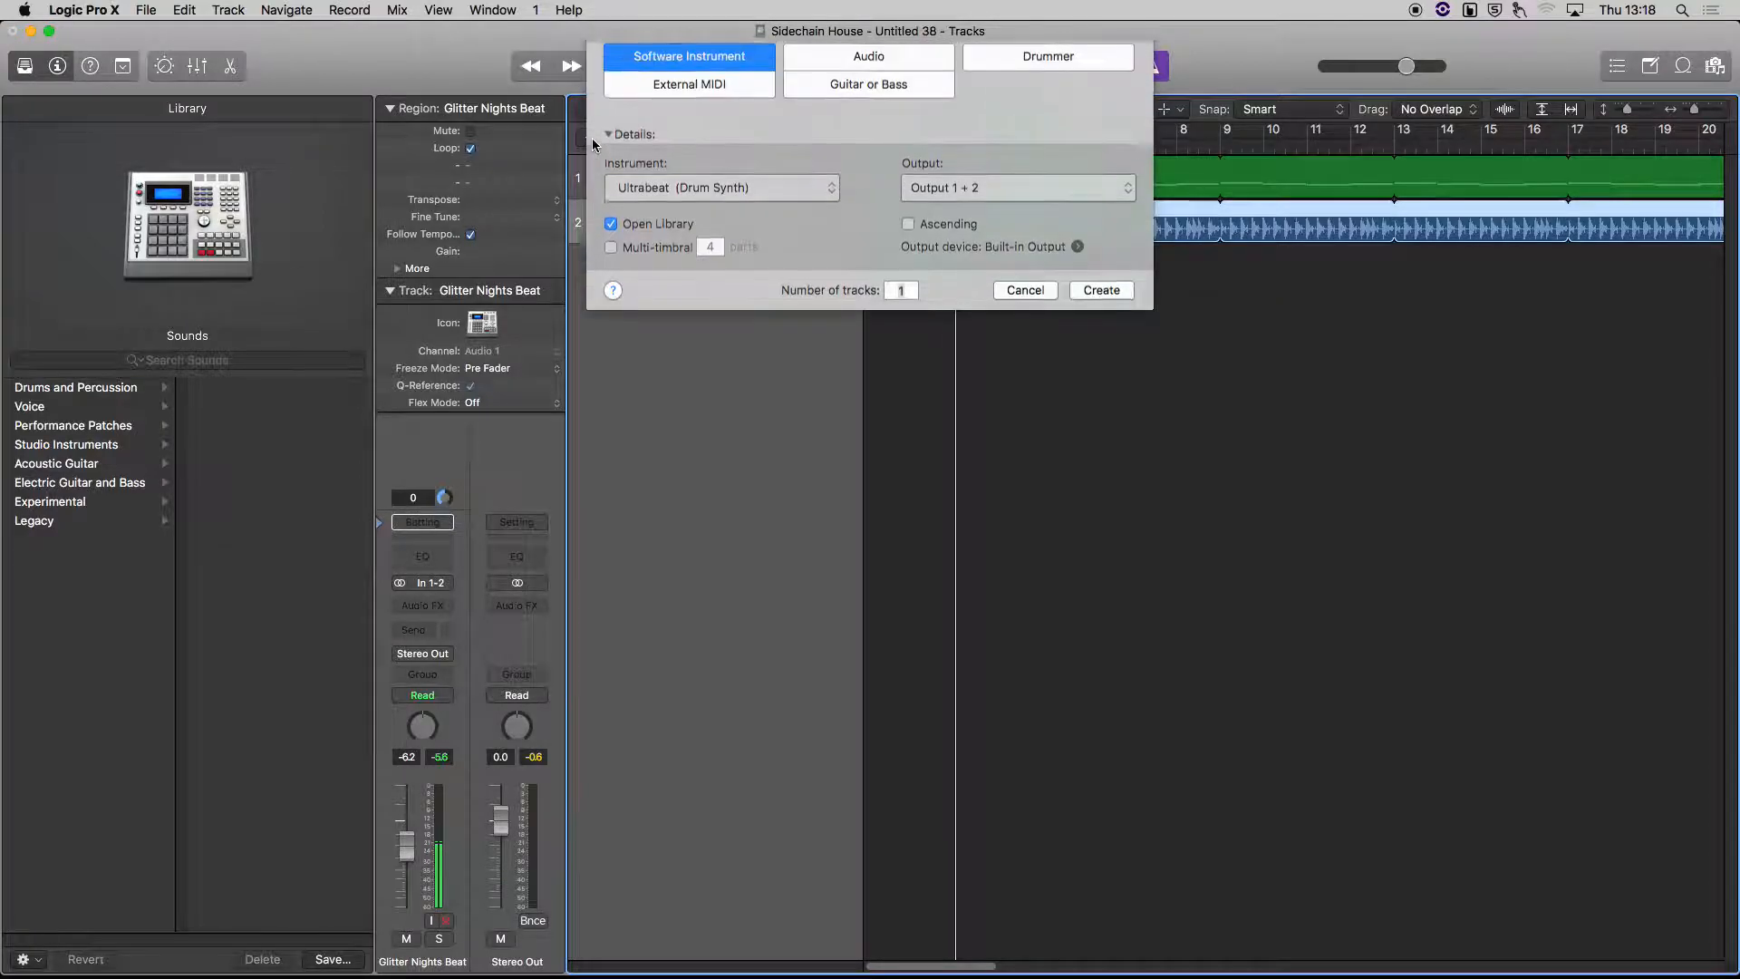
click(646, 218)
mouse_move(696, 224)
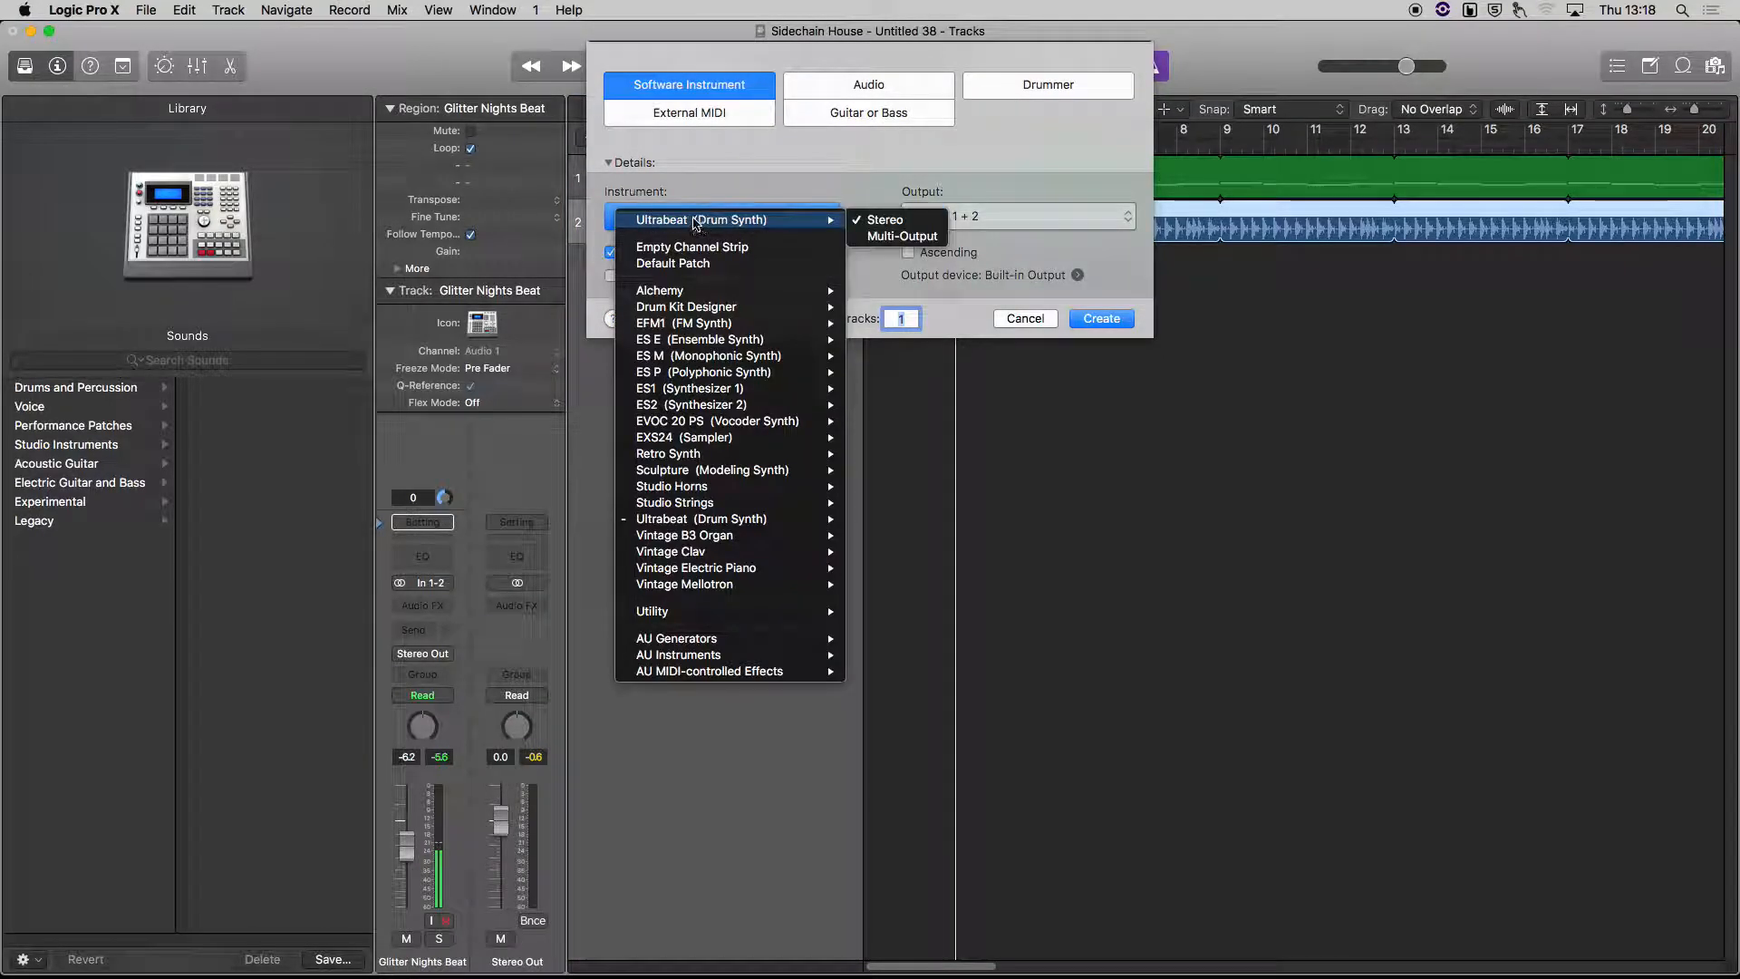
click(884, 220)
click(1099, 318)
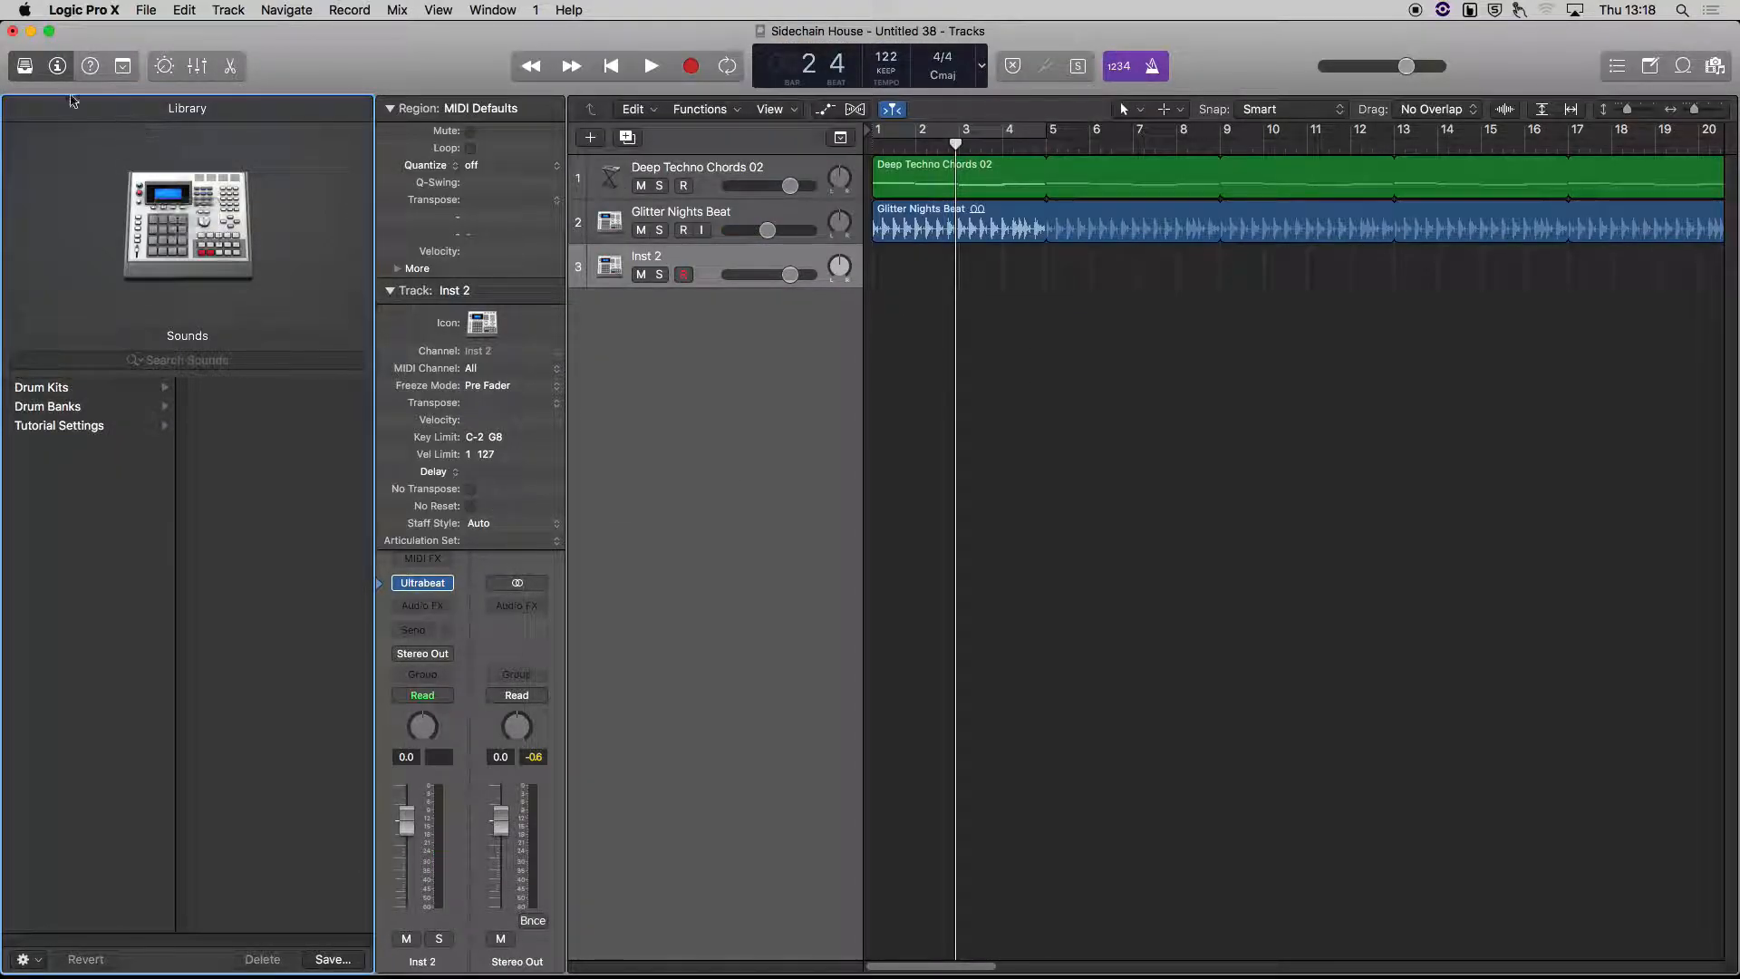
Hide the sound library, open Ultrabeat on the Inst 2 track, and turn on its step sequencer.
key(y)
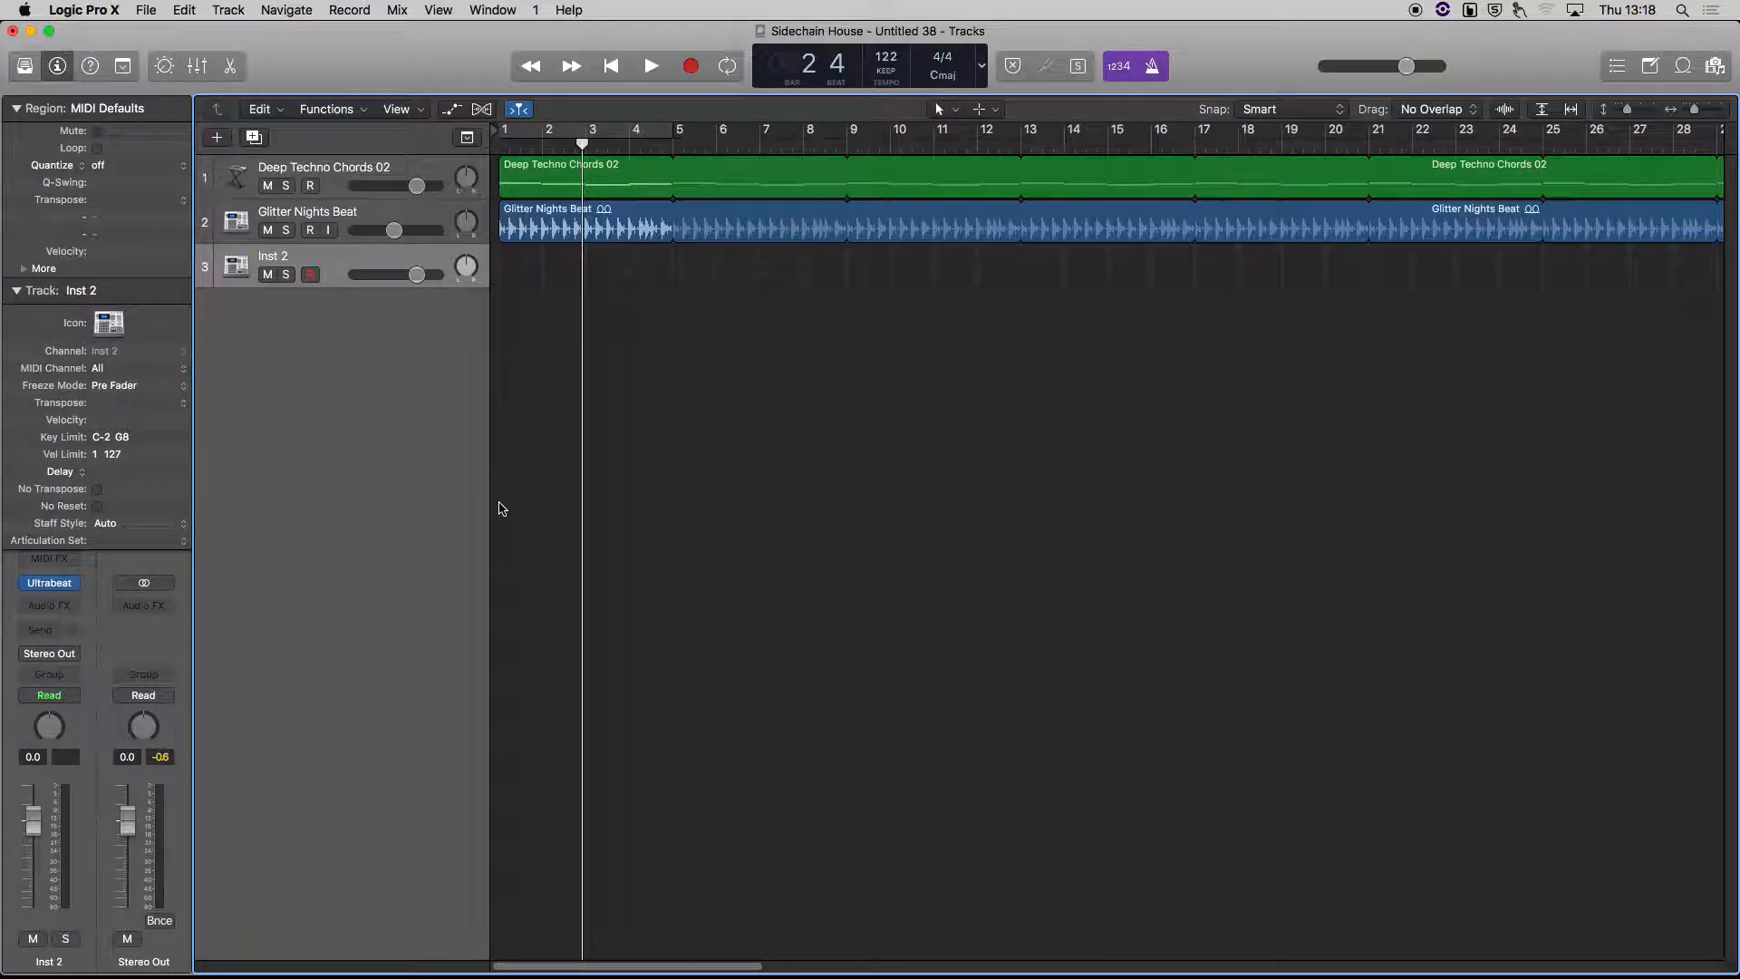
click(51, 584)
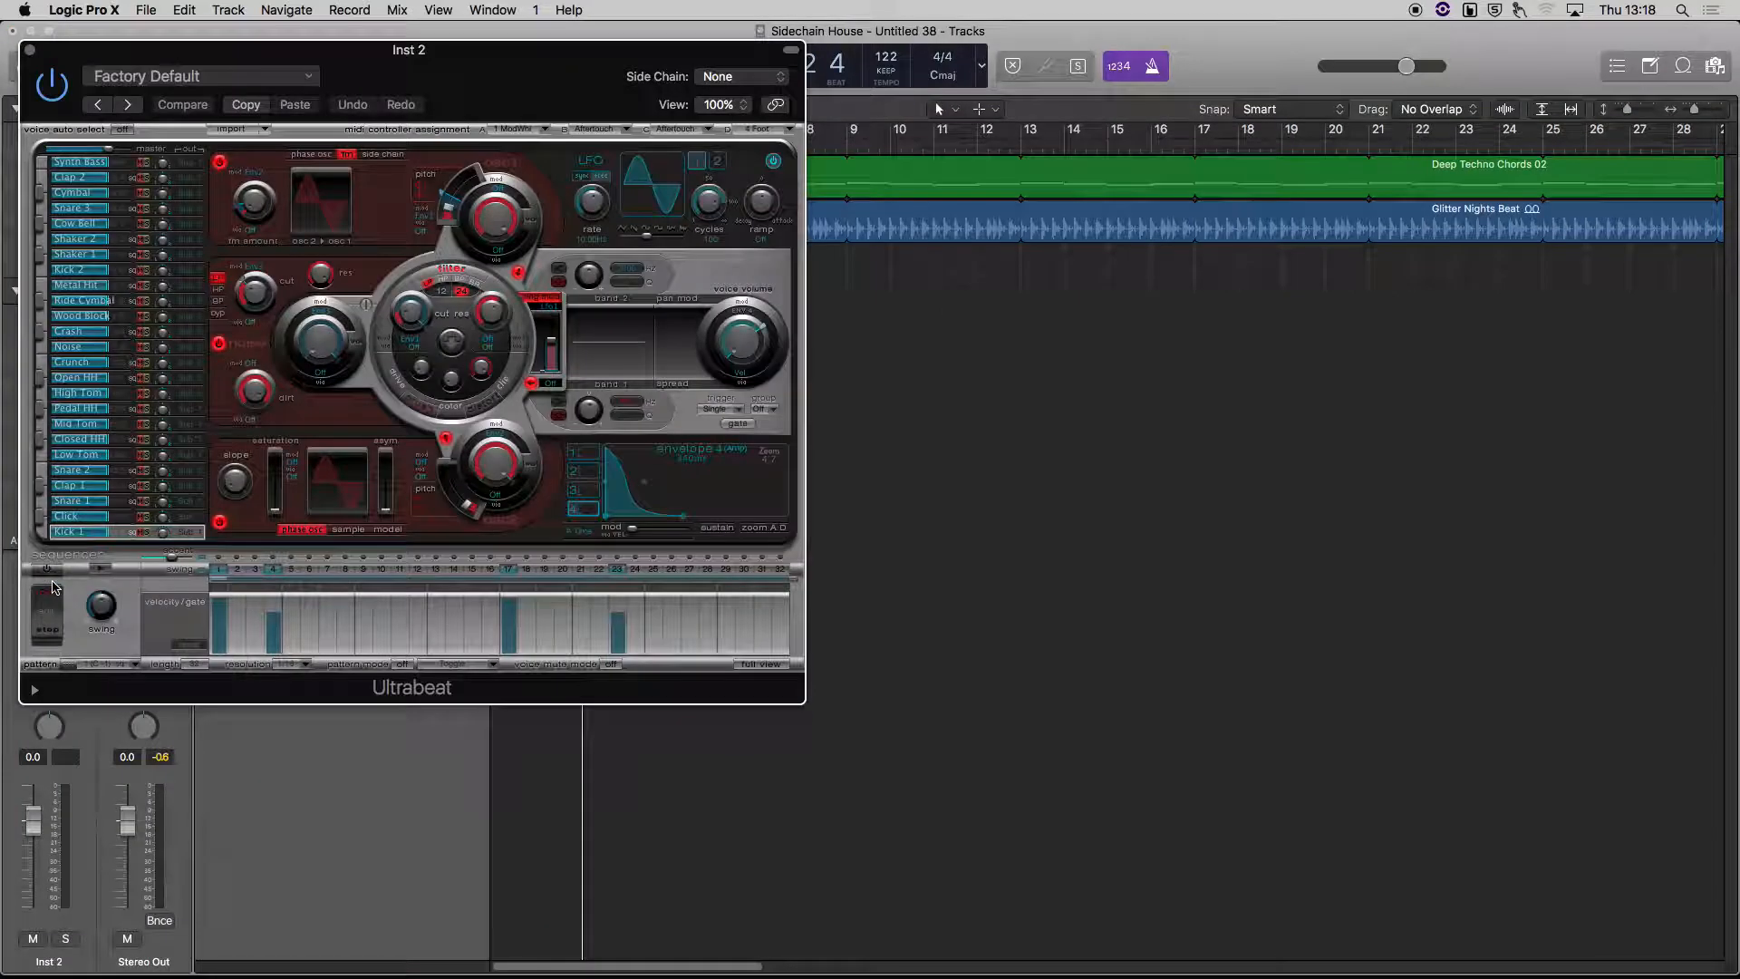
drag(490, 62, 922, 57)
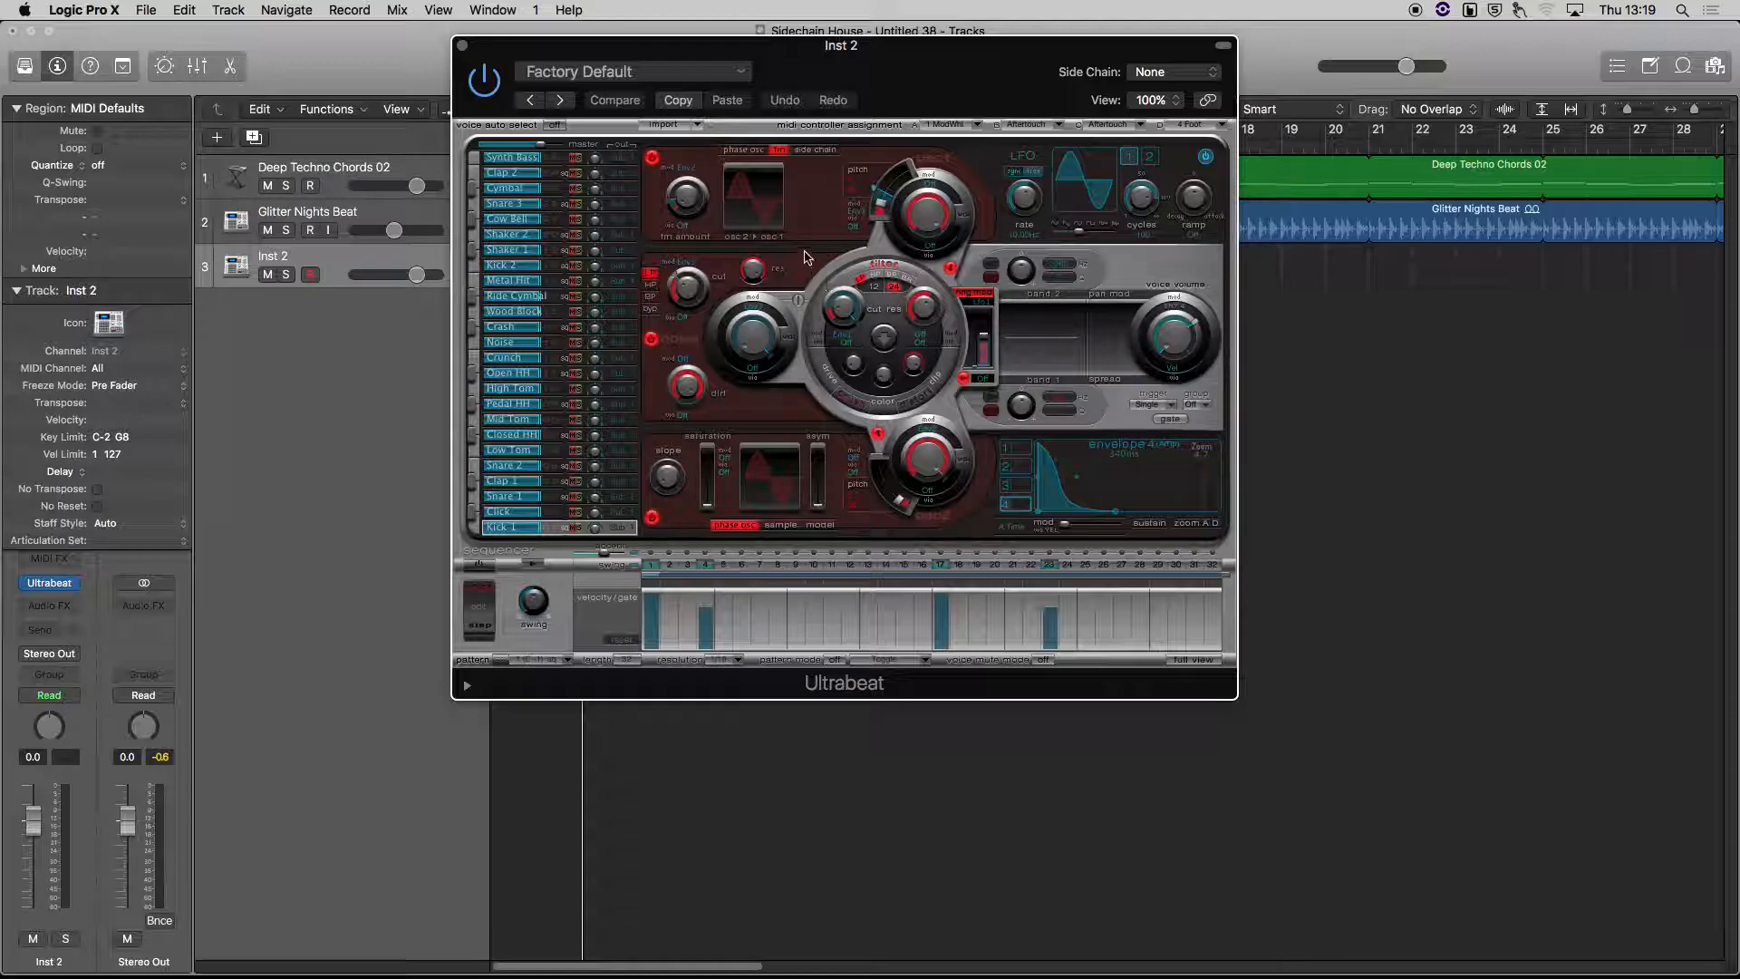
click(476, 530)
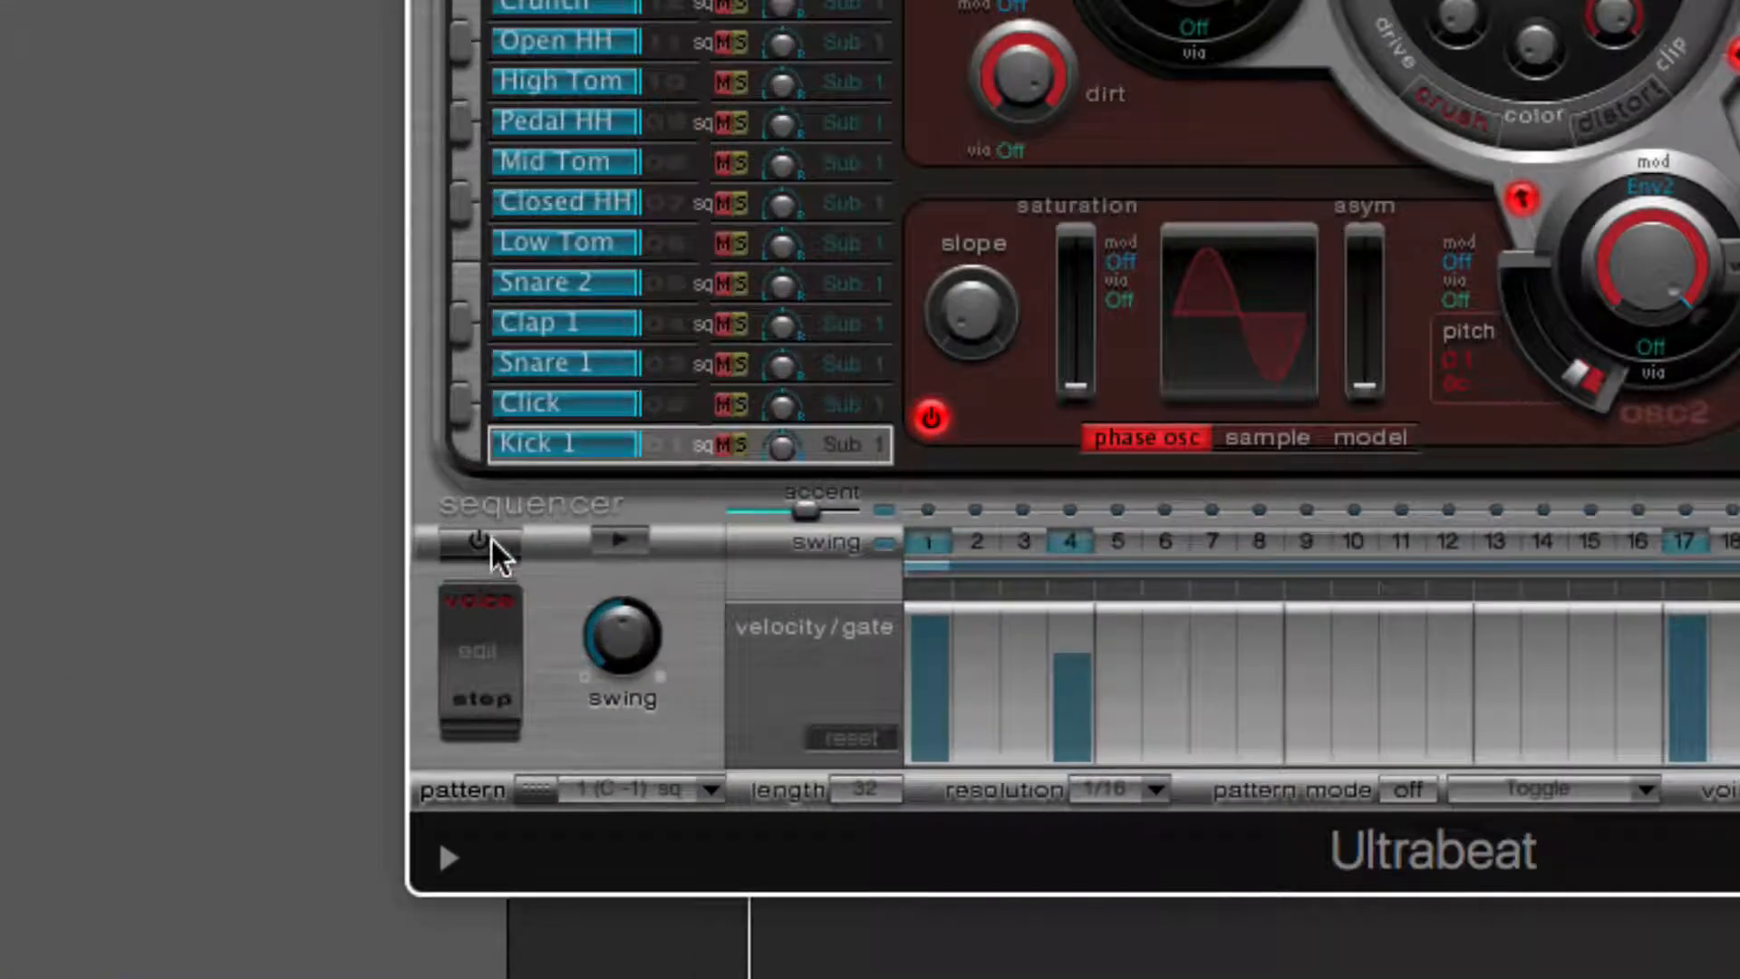
click(481, 563)
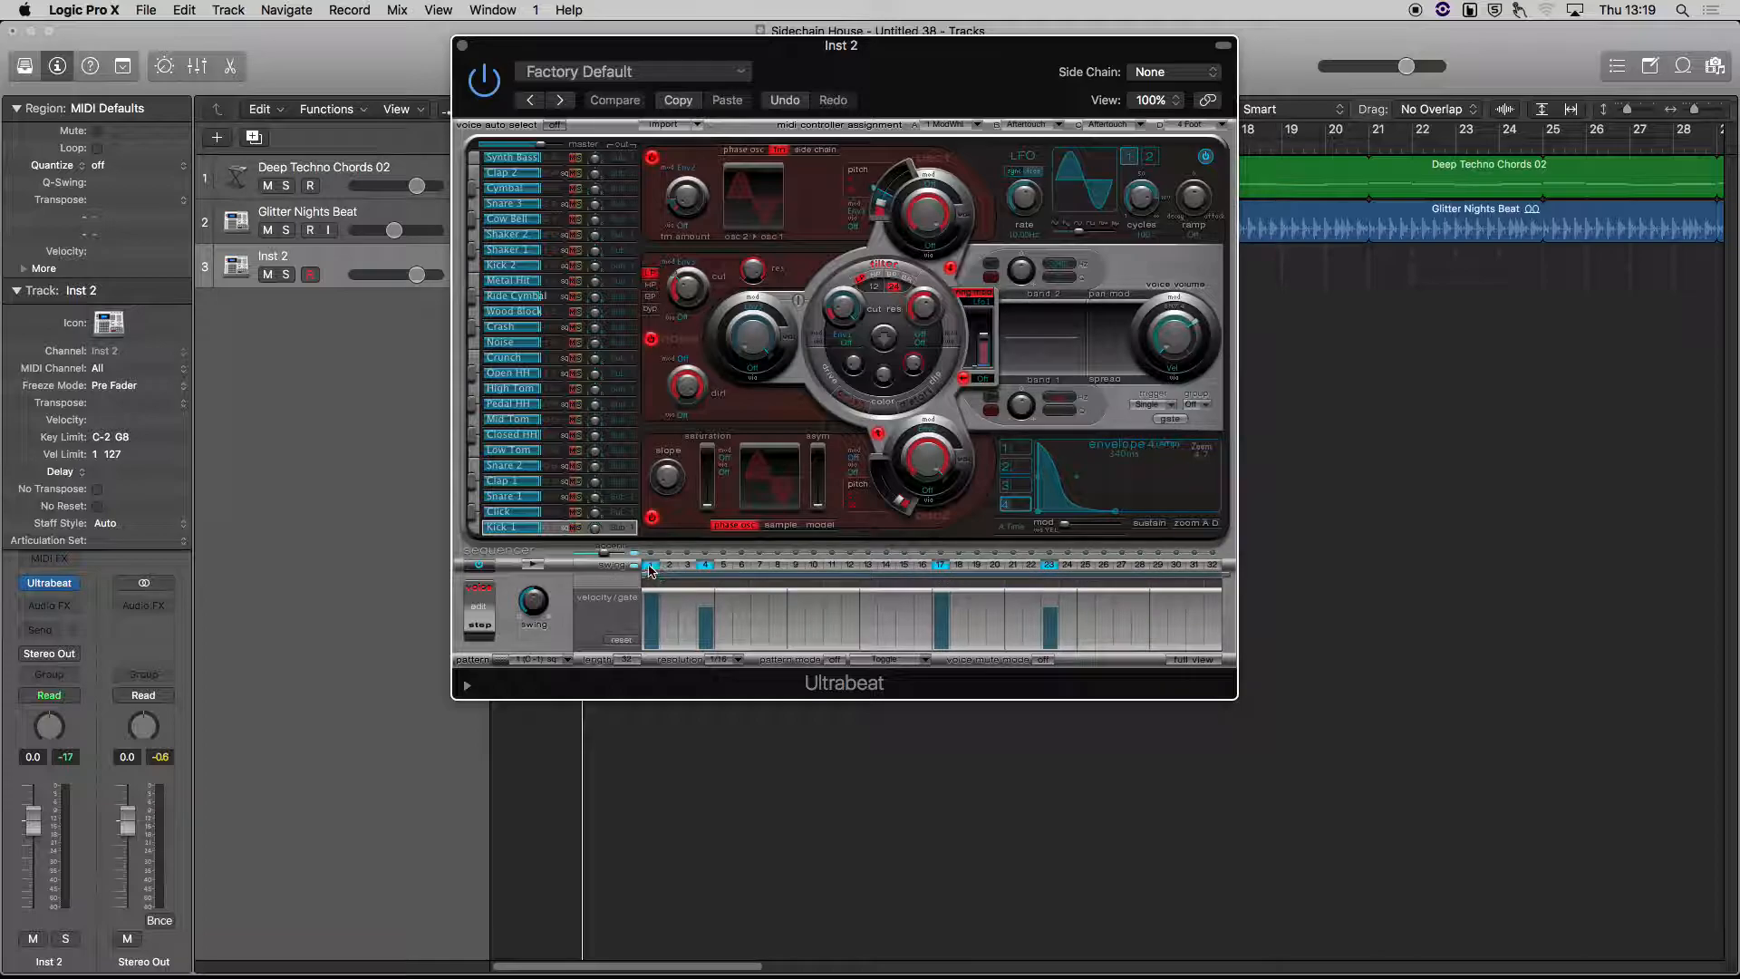
click(760, 564)
click(777, 566)
click(761, 566)
click(776, 566)
Switch to pattern 10 (A -1) and program Kick 1 on steps 1, 5, 9, 13, 17, 21, 25 and 29.
click(566, 659)
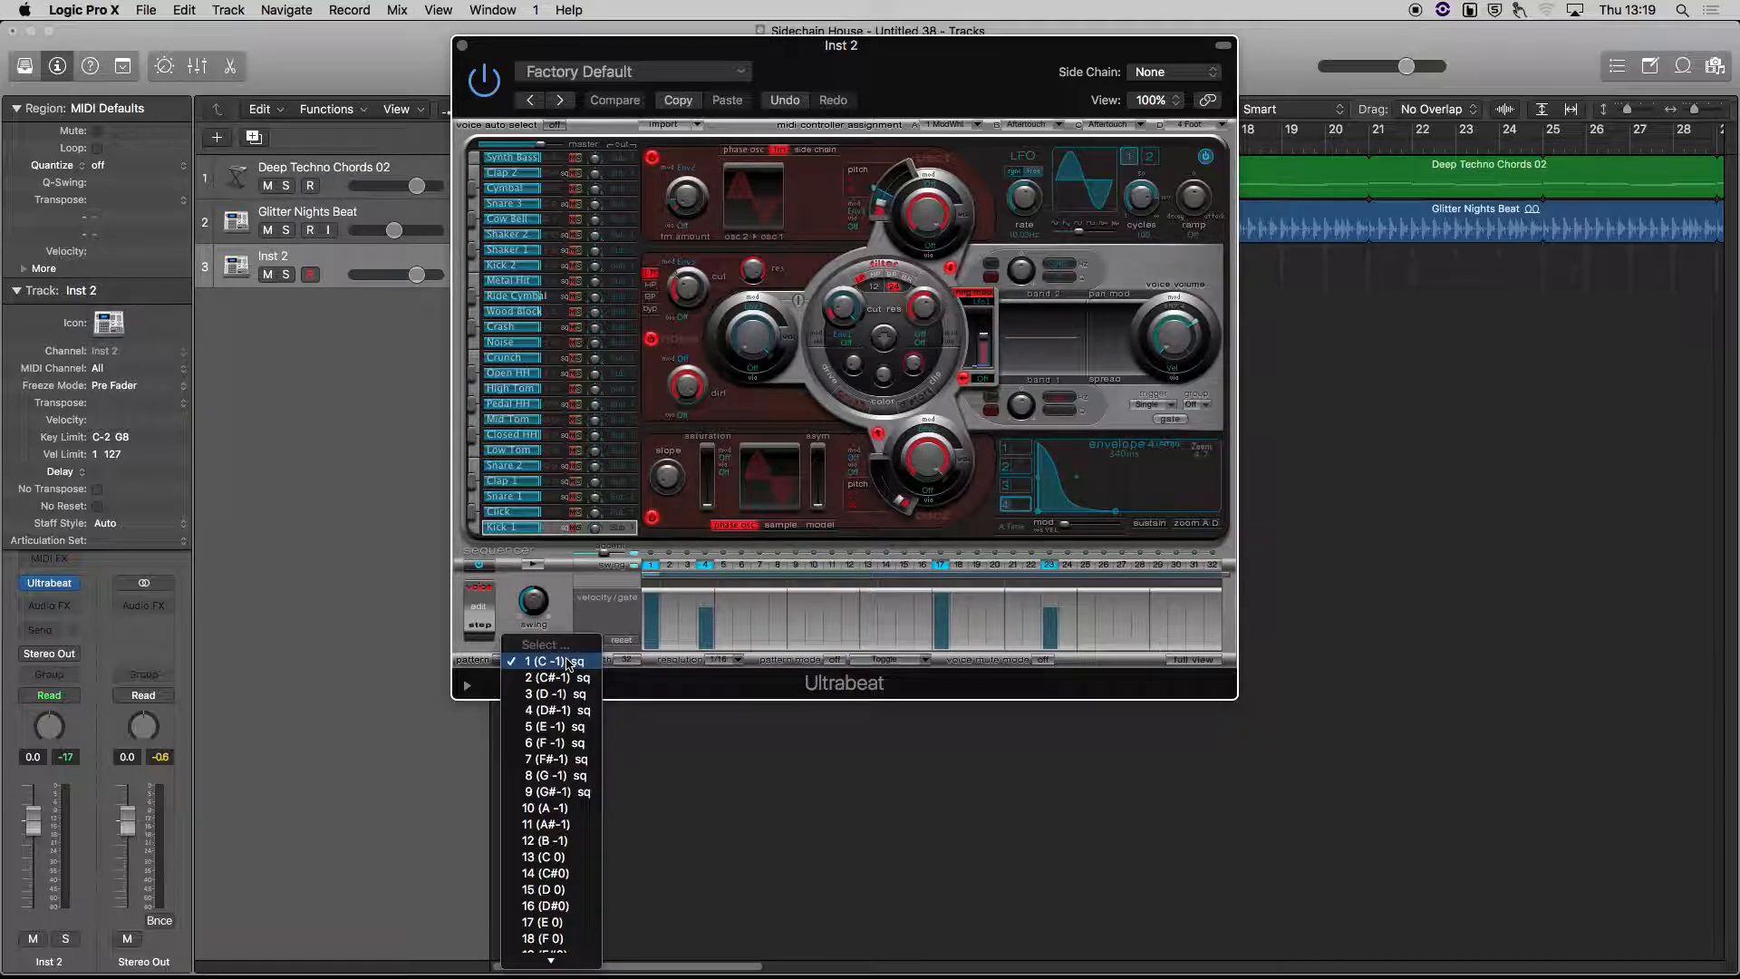
mouse_move(547, 976)
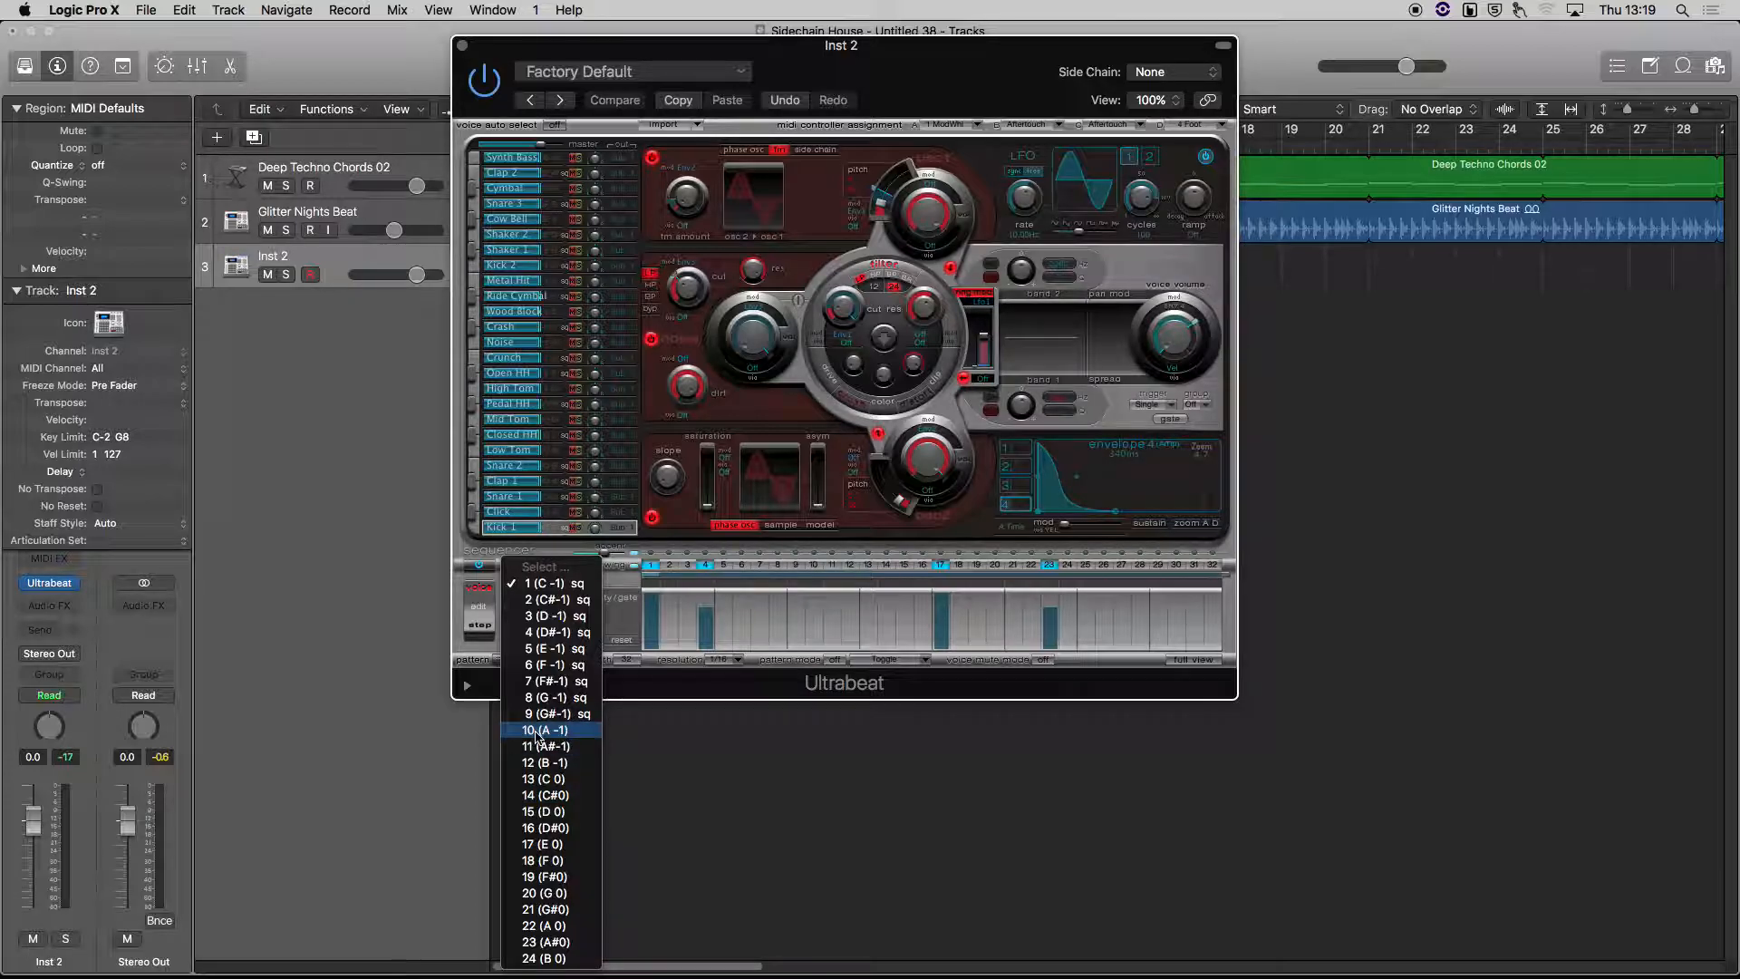
click(567, 734)
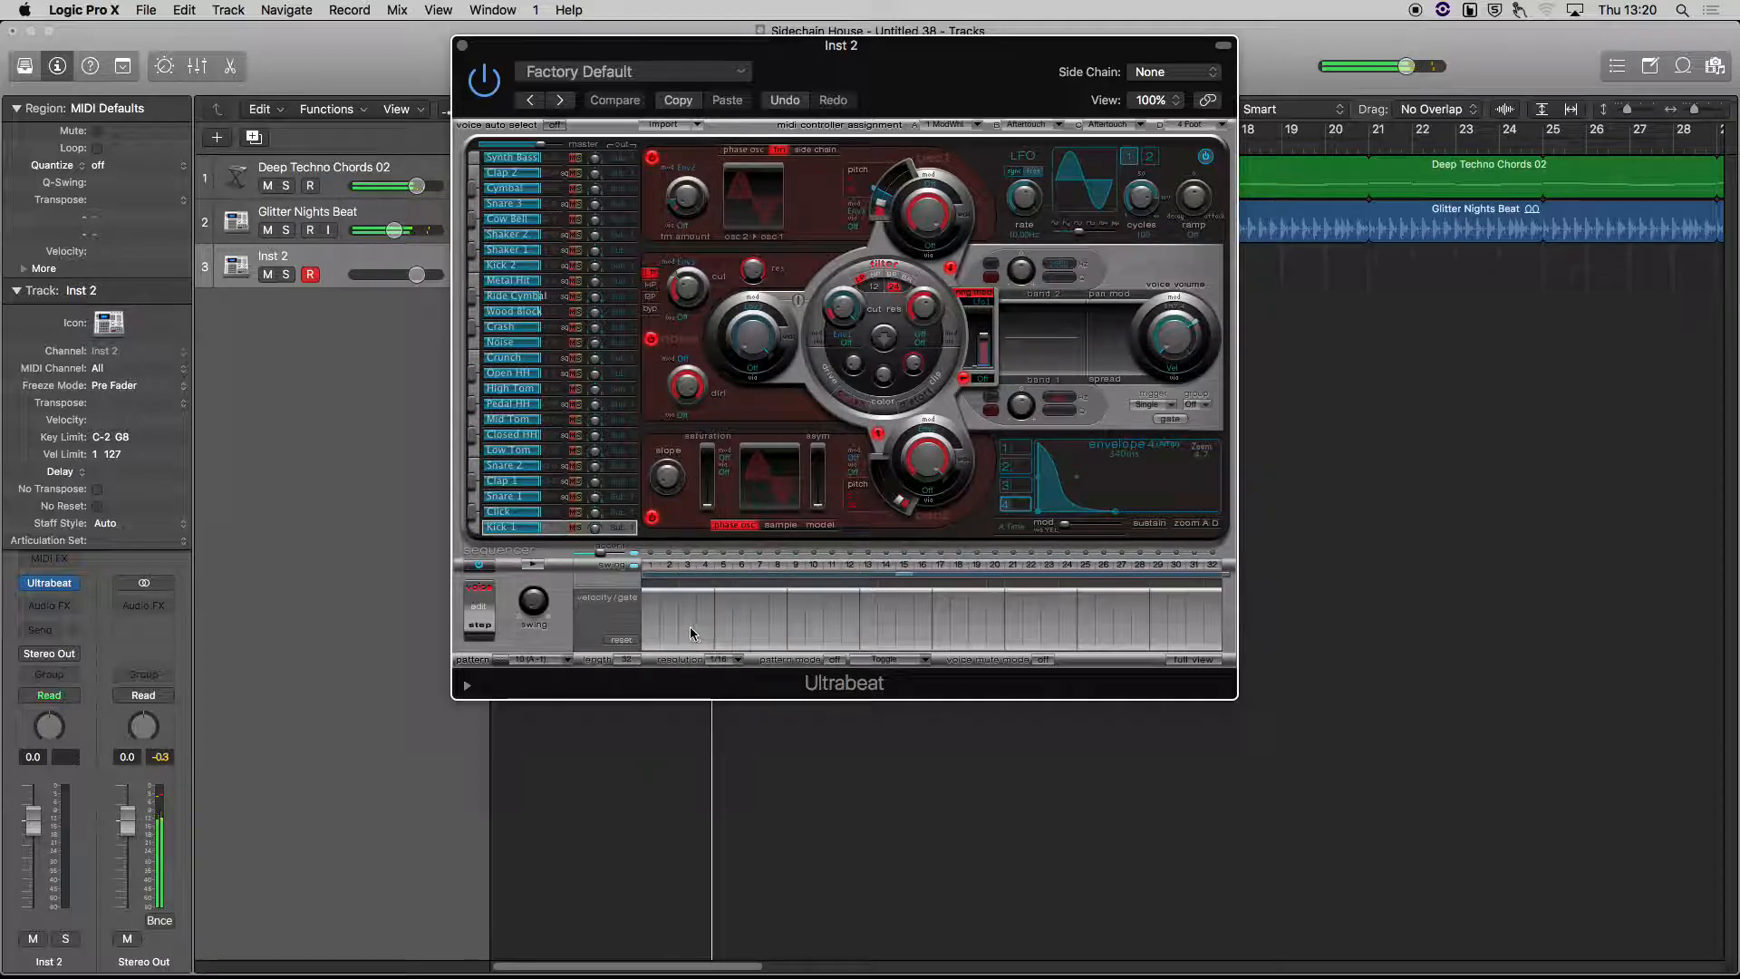
click(651, 565)
click(723, 565)
click(797, 565)
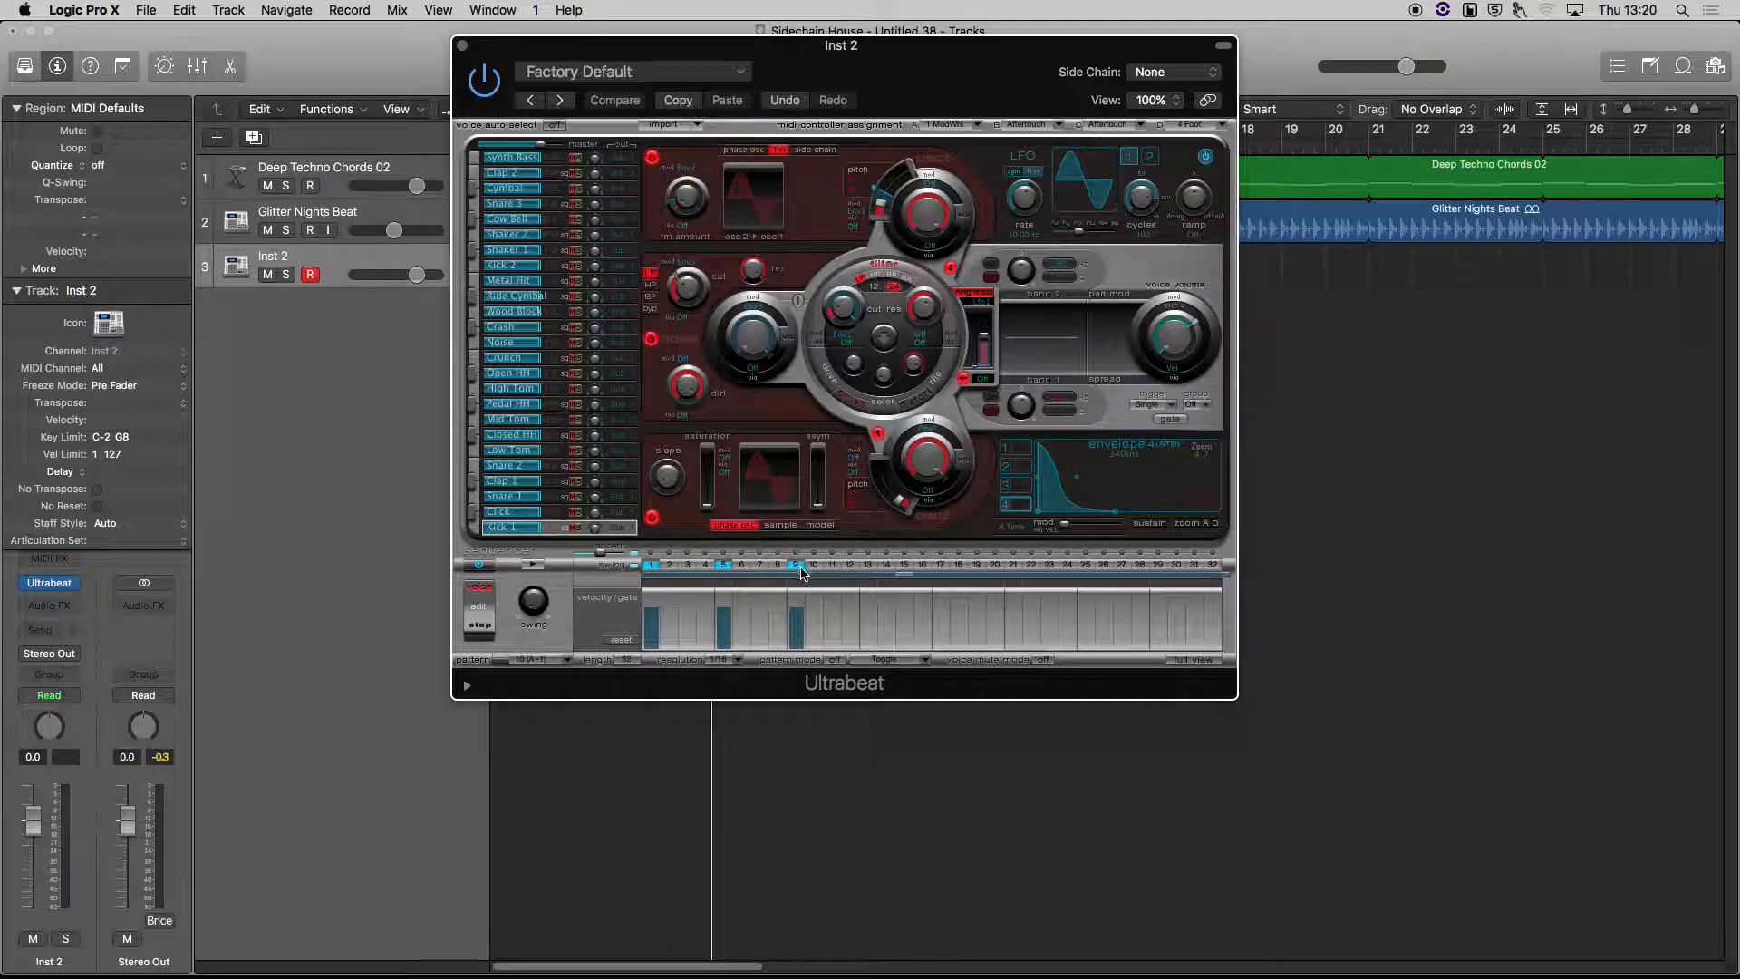
click(869, 566)
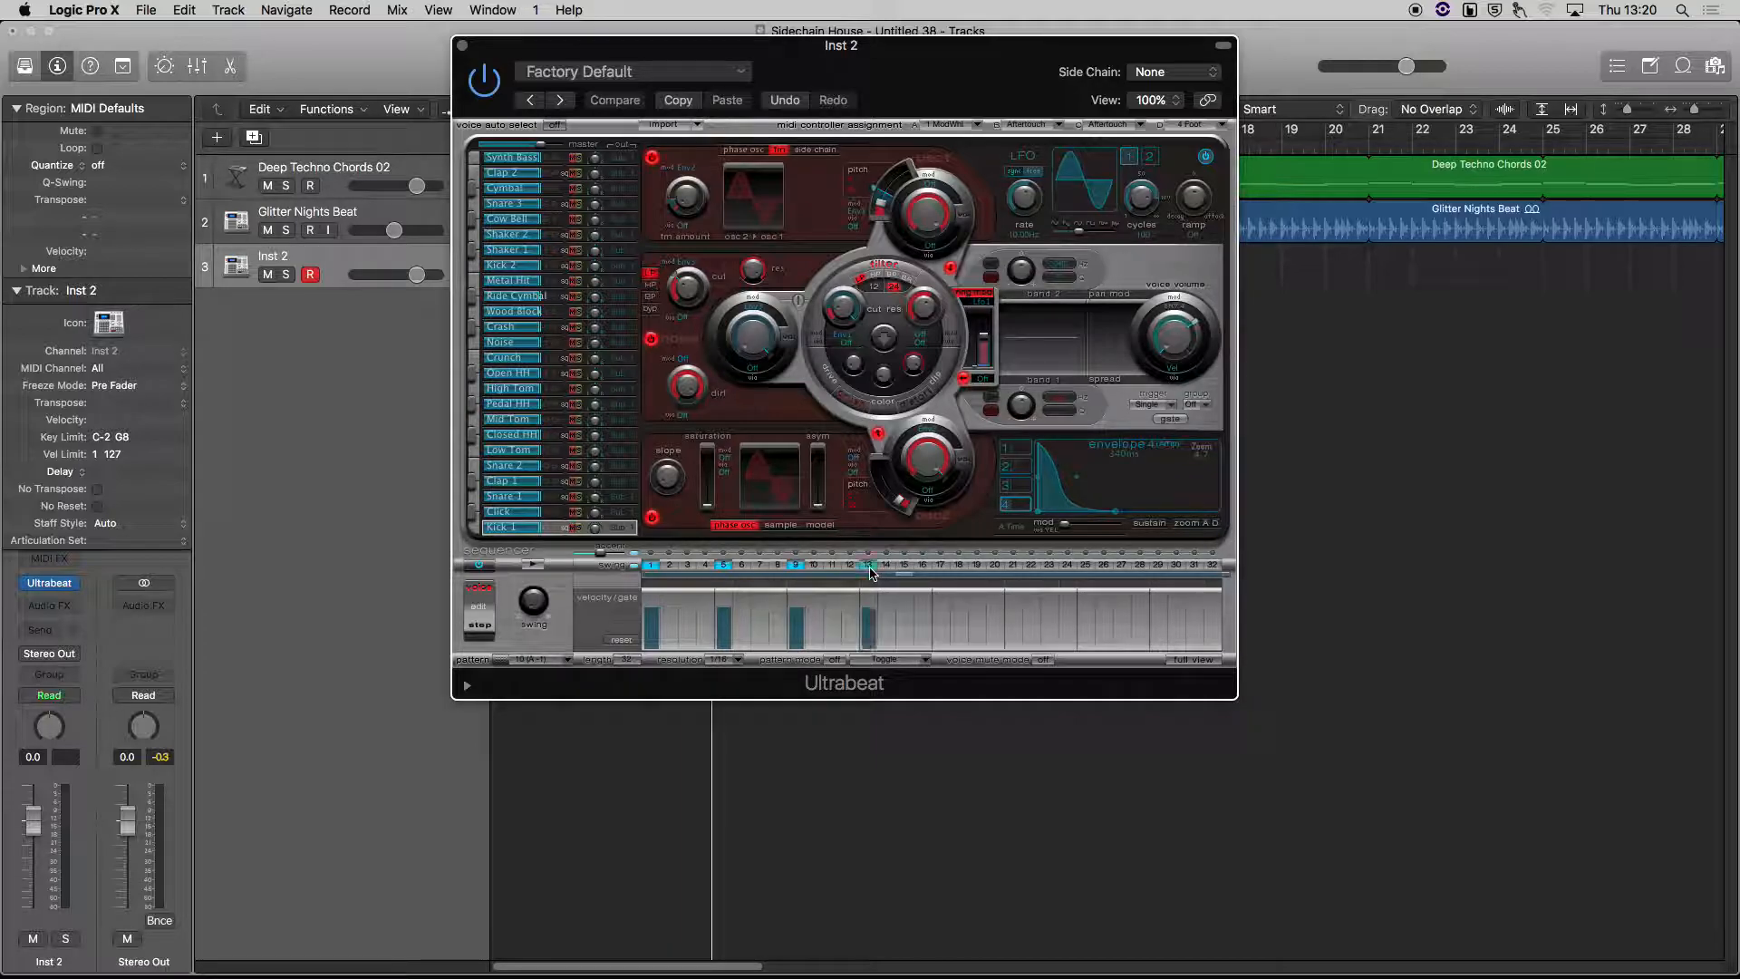
click(941, 565)
click(1013, 565)
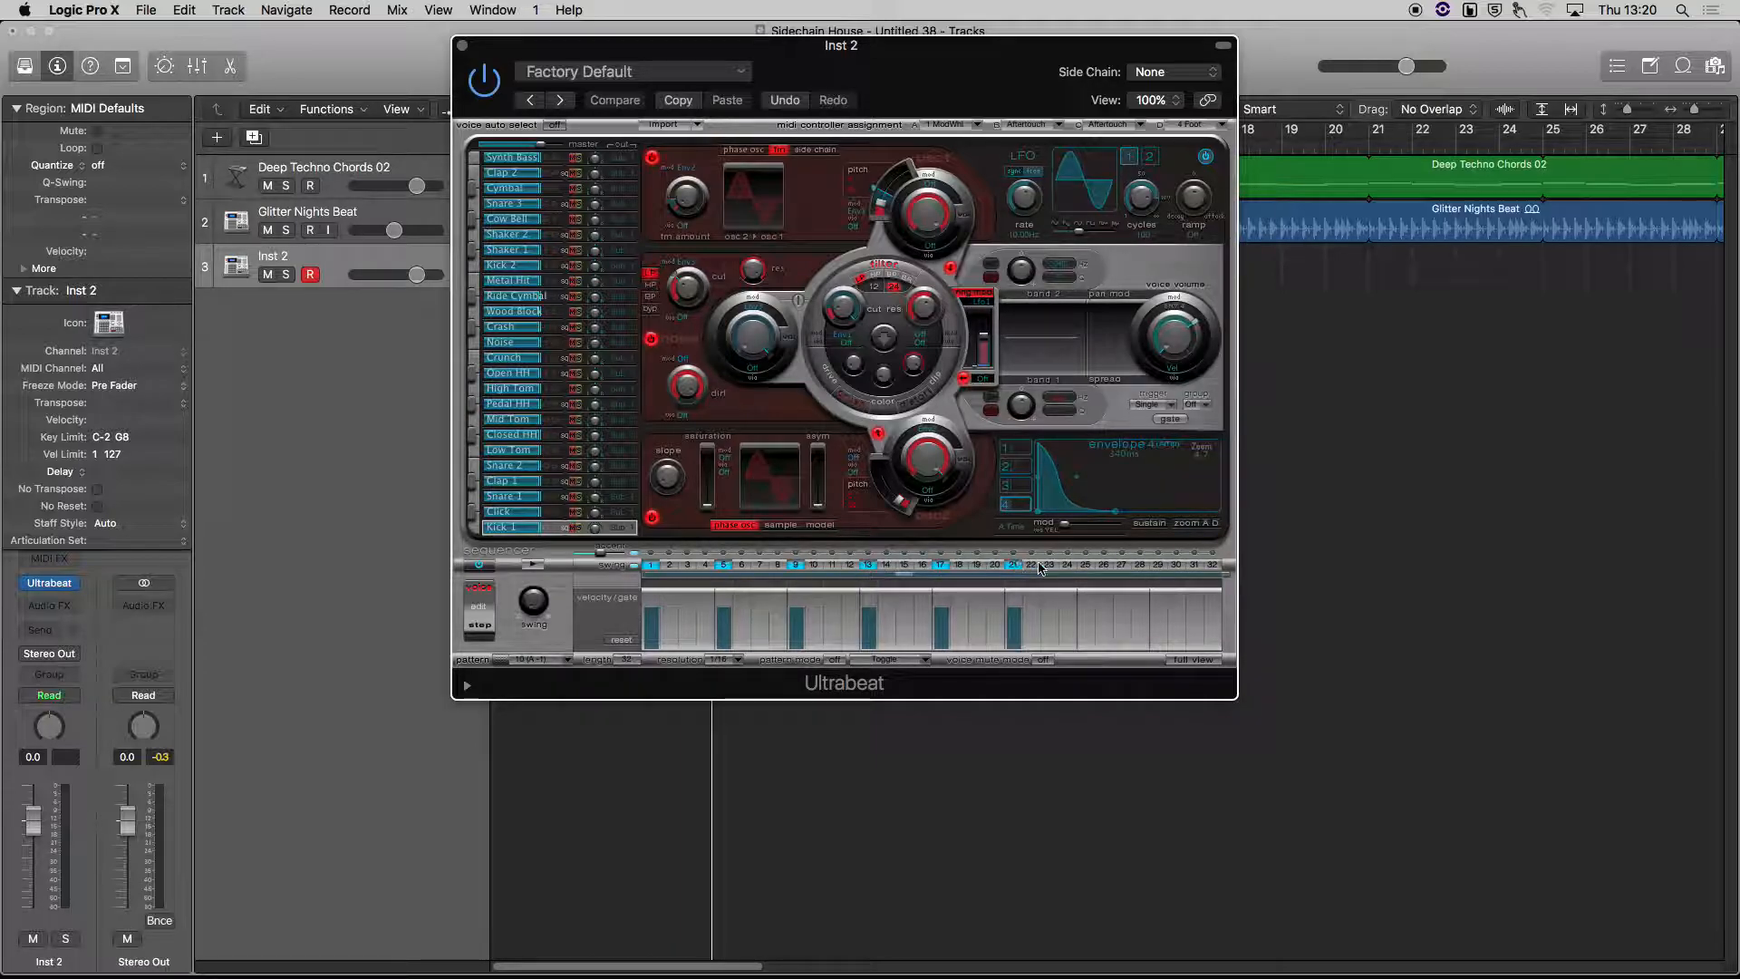
click(1086, 566)
click(1160, 566)
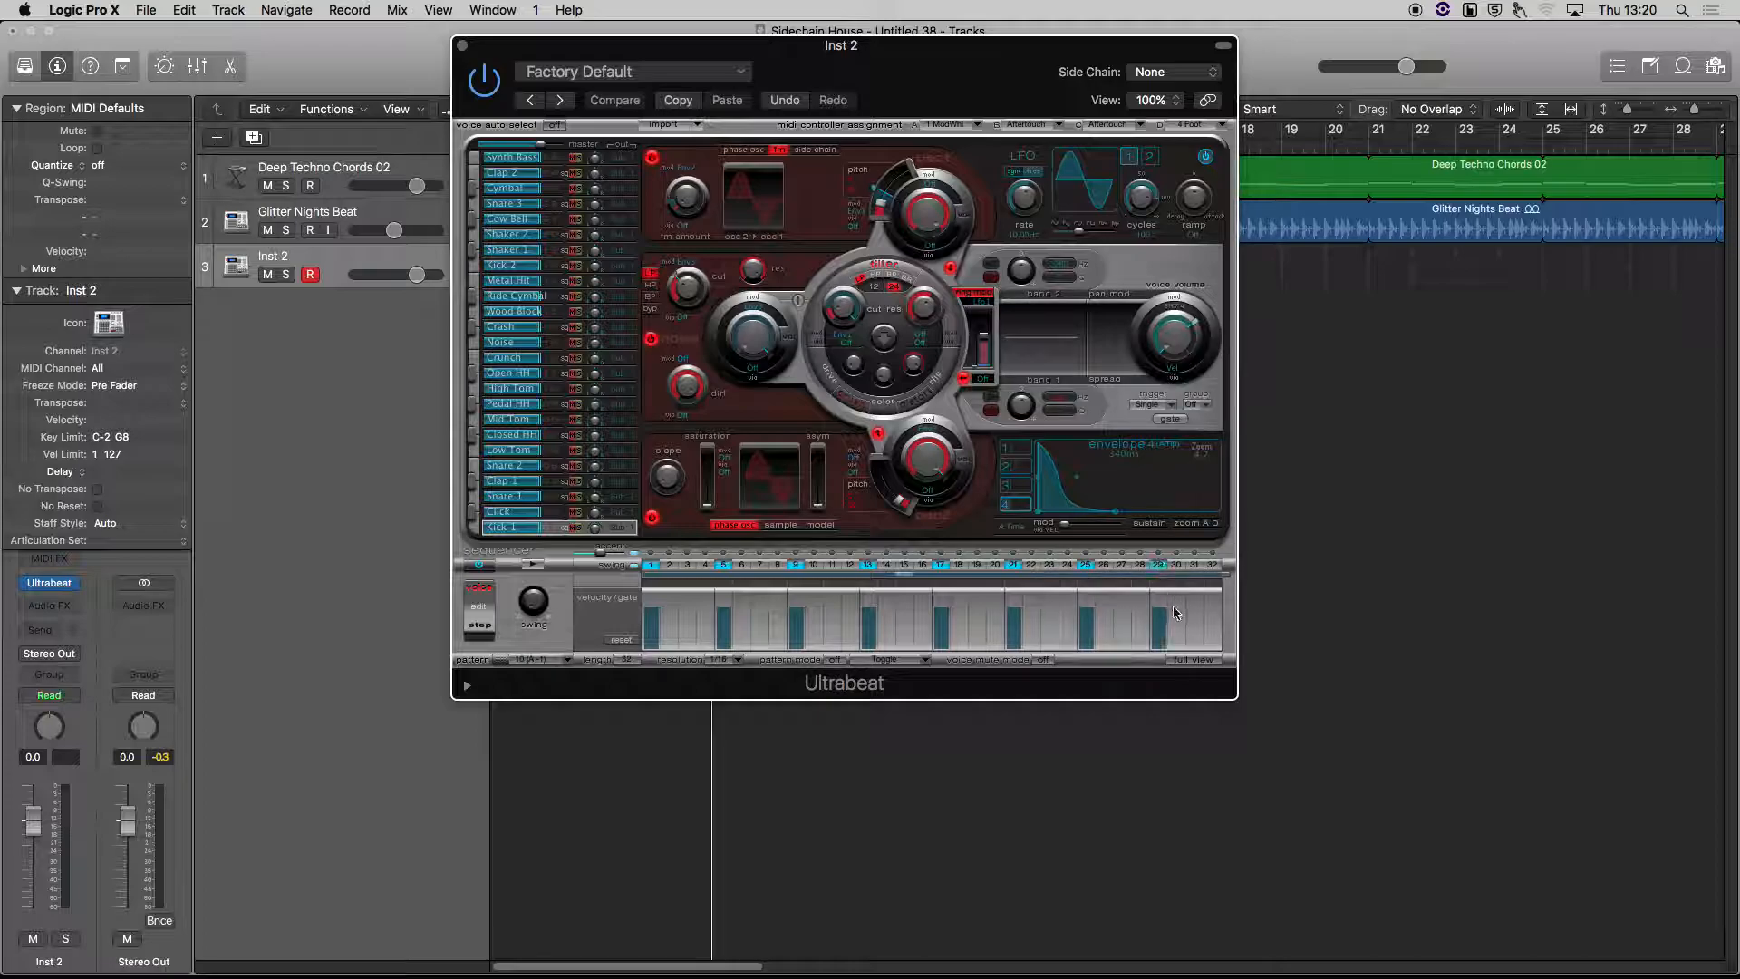
Play the kick pattern with the Inst 2 track soloed, then close Ultrabeat and stop playback.
key(space)
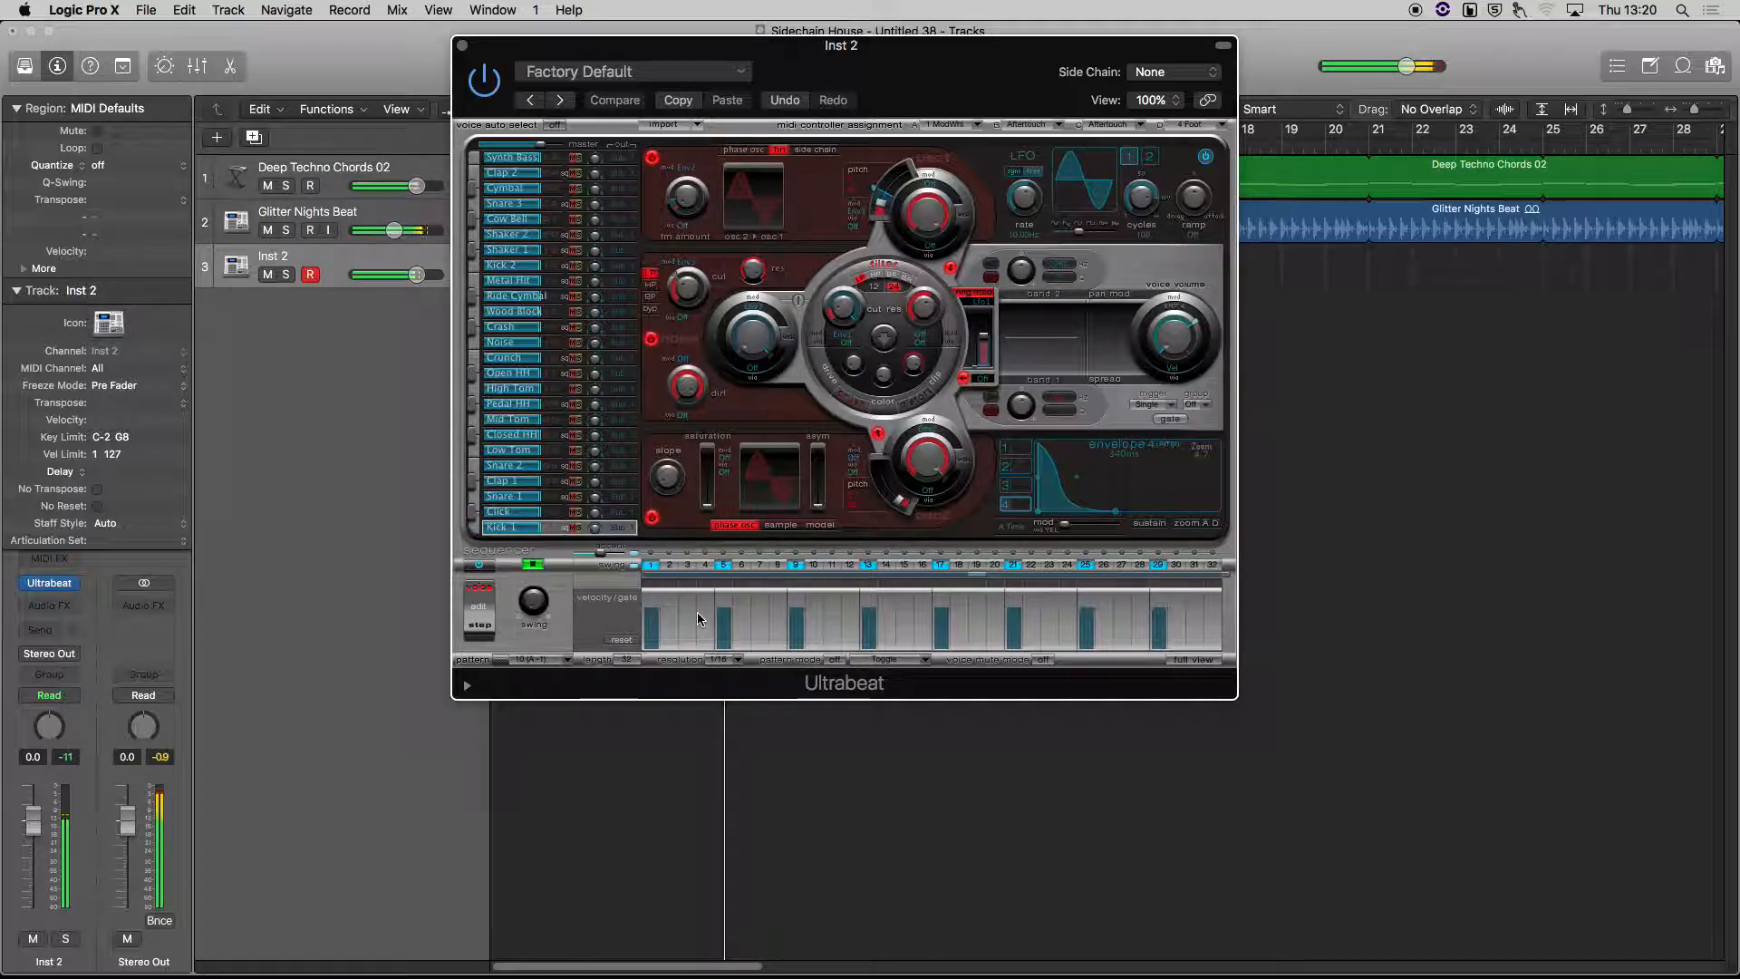
click(285, 274)
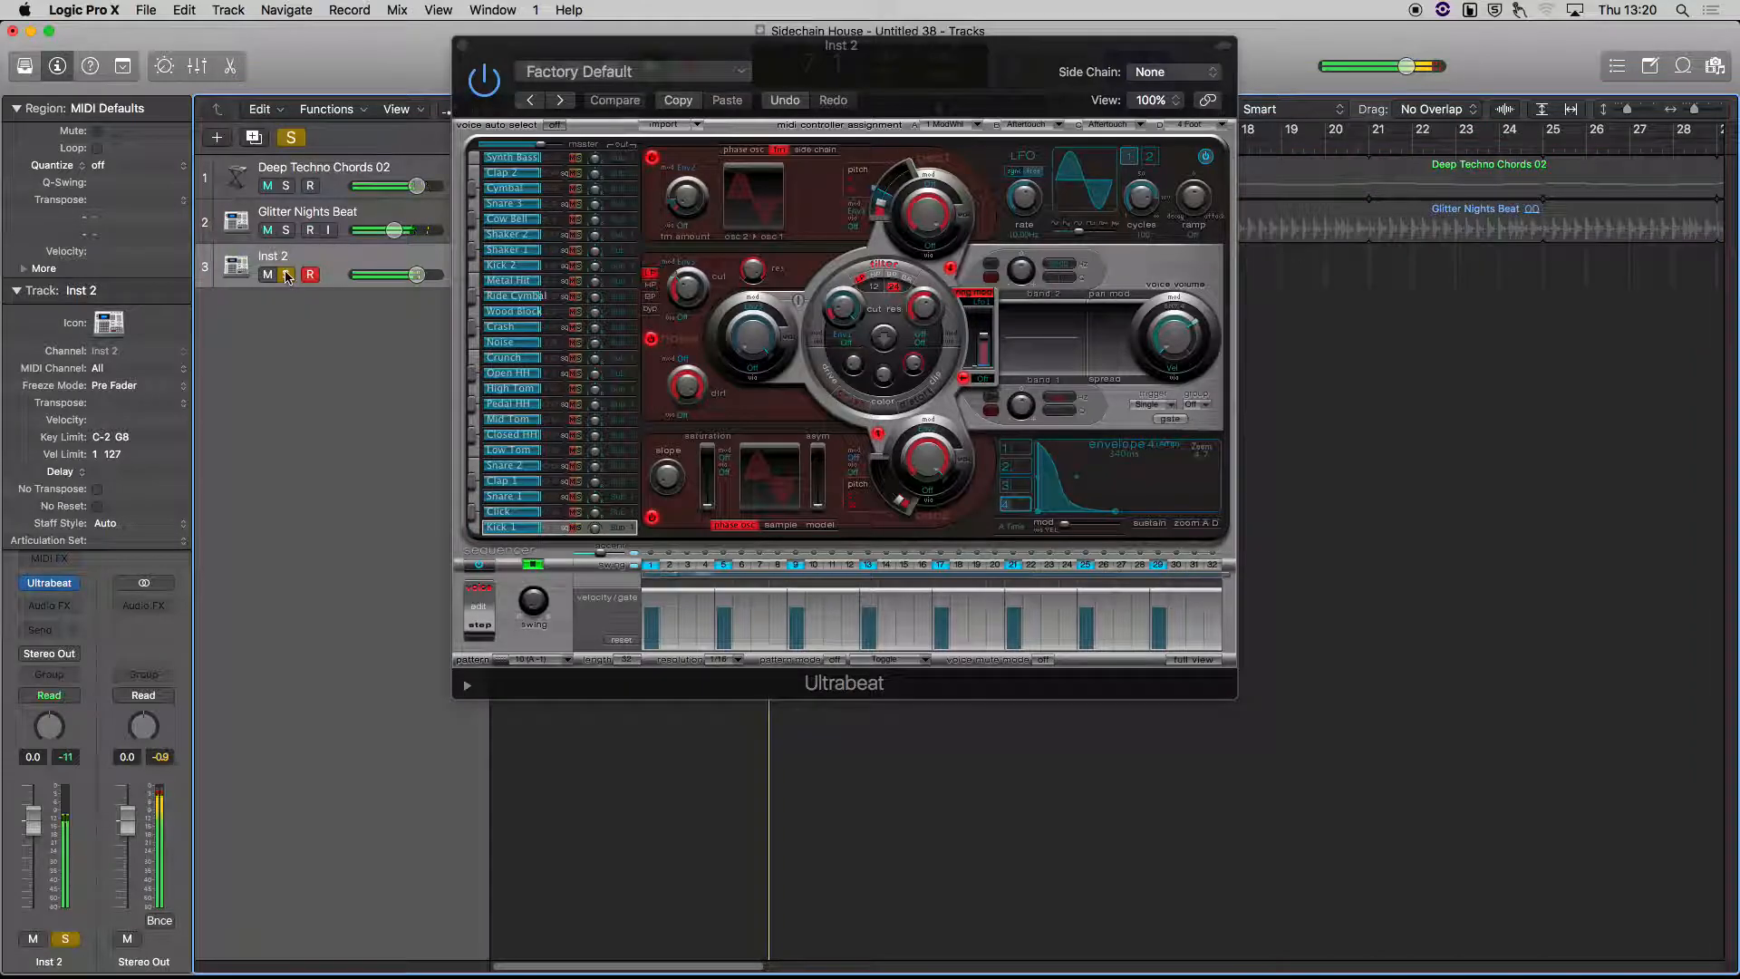
drag(1076, 46, 1096, 177)
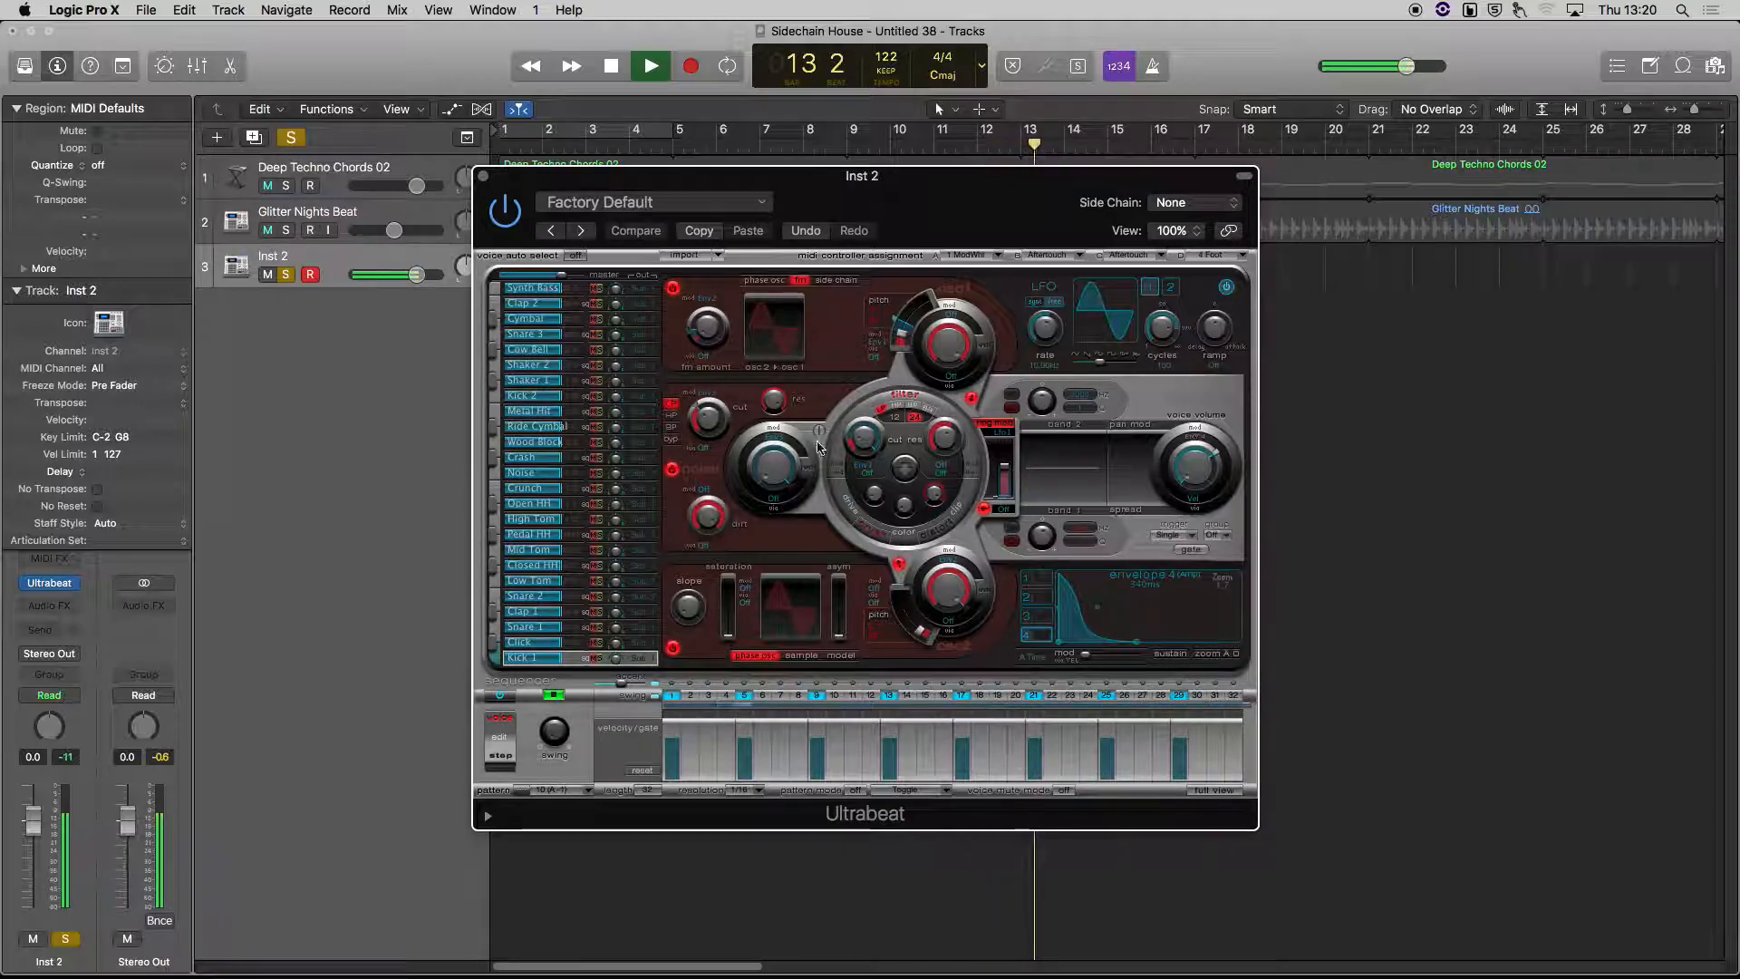
click(483, 176)
key(space)
Rename the Inst 2 track as Kick.
double_click(277, 257)
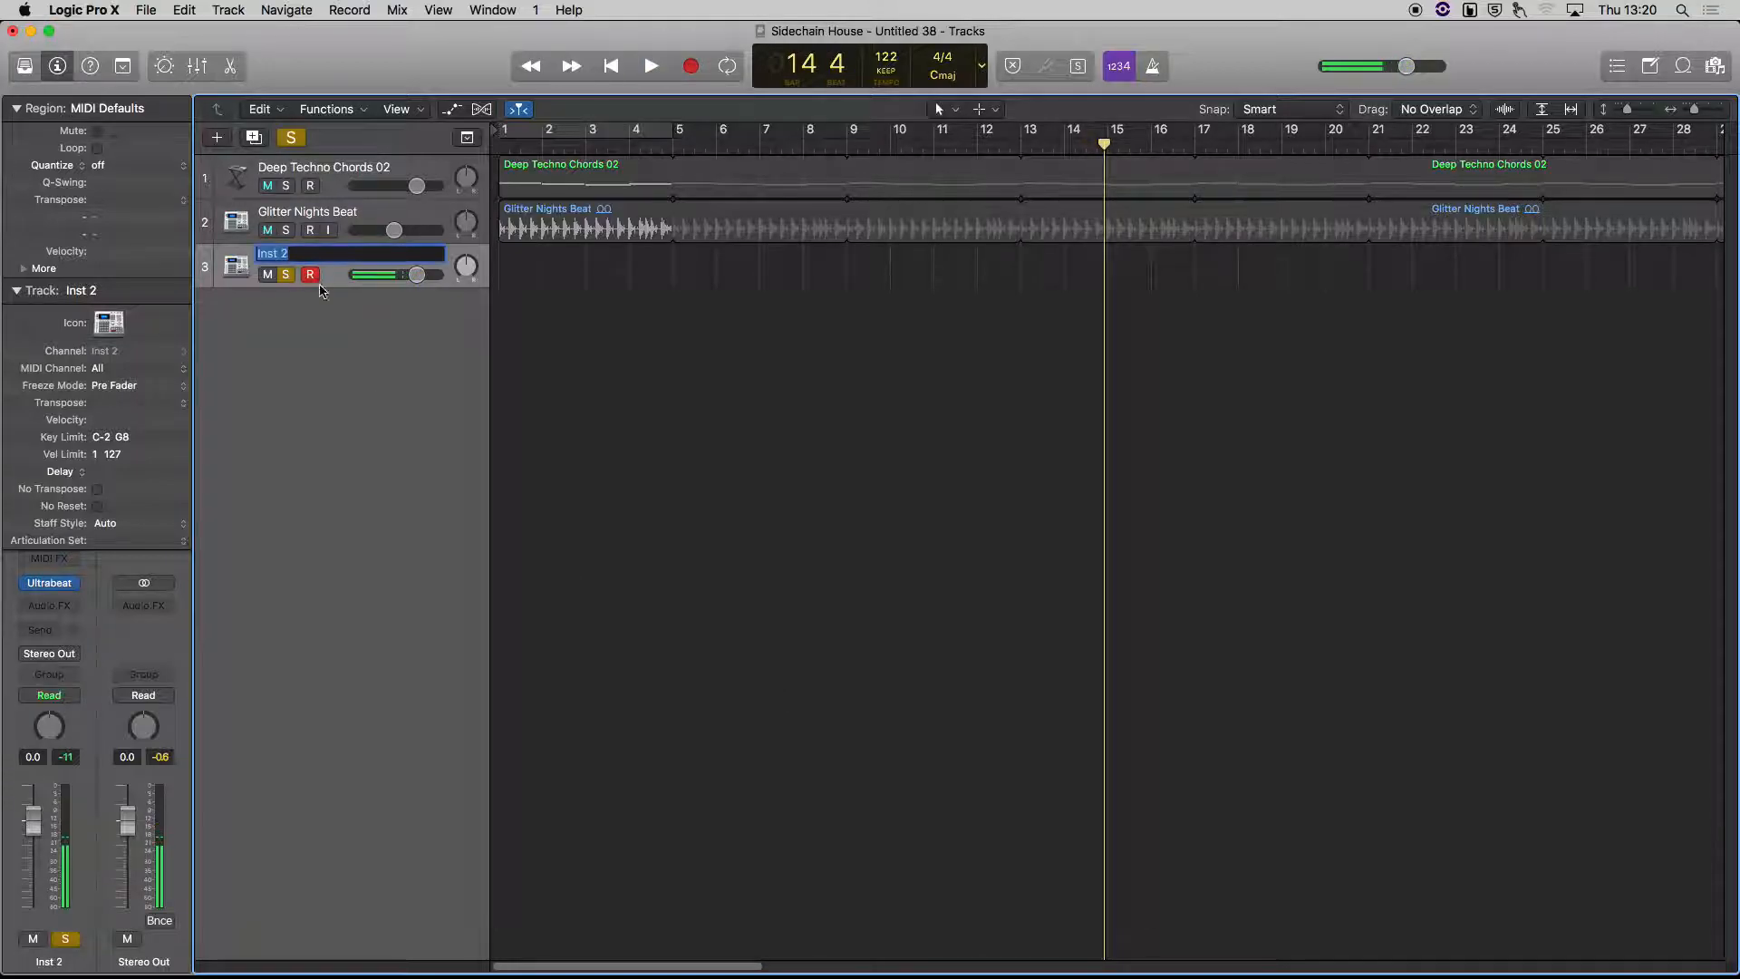
text(Kick)
key(Return)
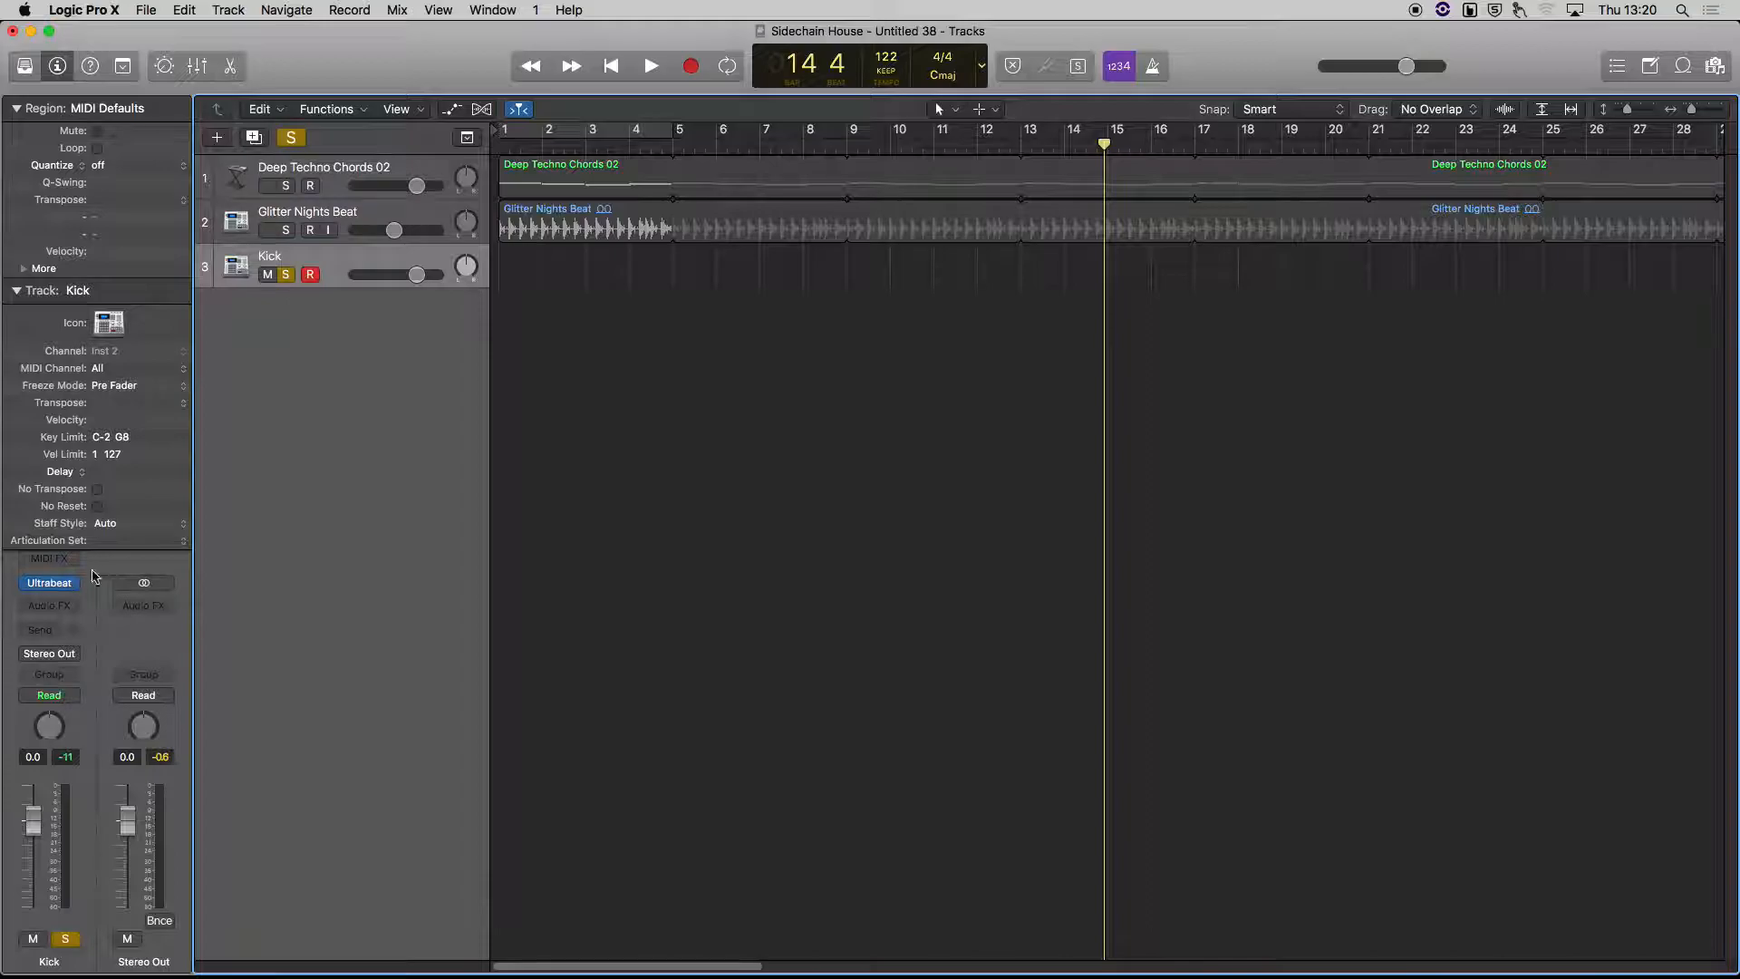
Reopen Ultrabeat and place its pattern 10 as a MIDI region on the Kick track at bar 1.
click(50, 584)
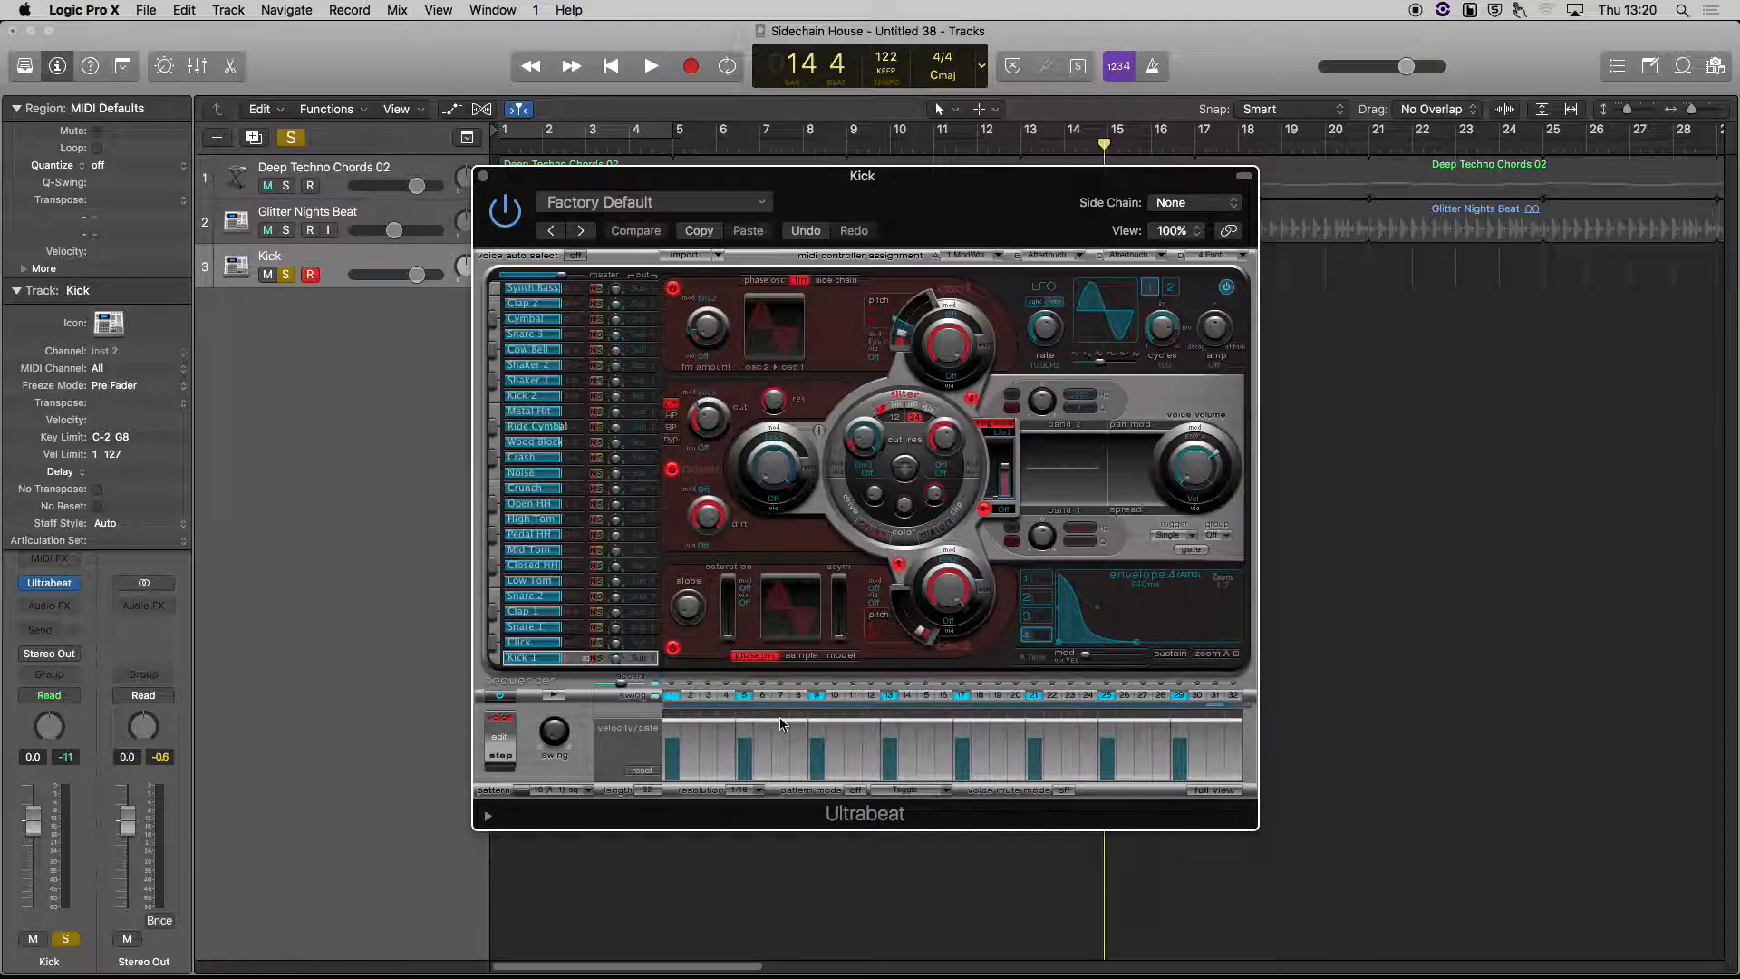
drag(793, 204, 1121, 324)
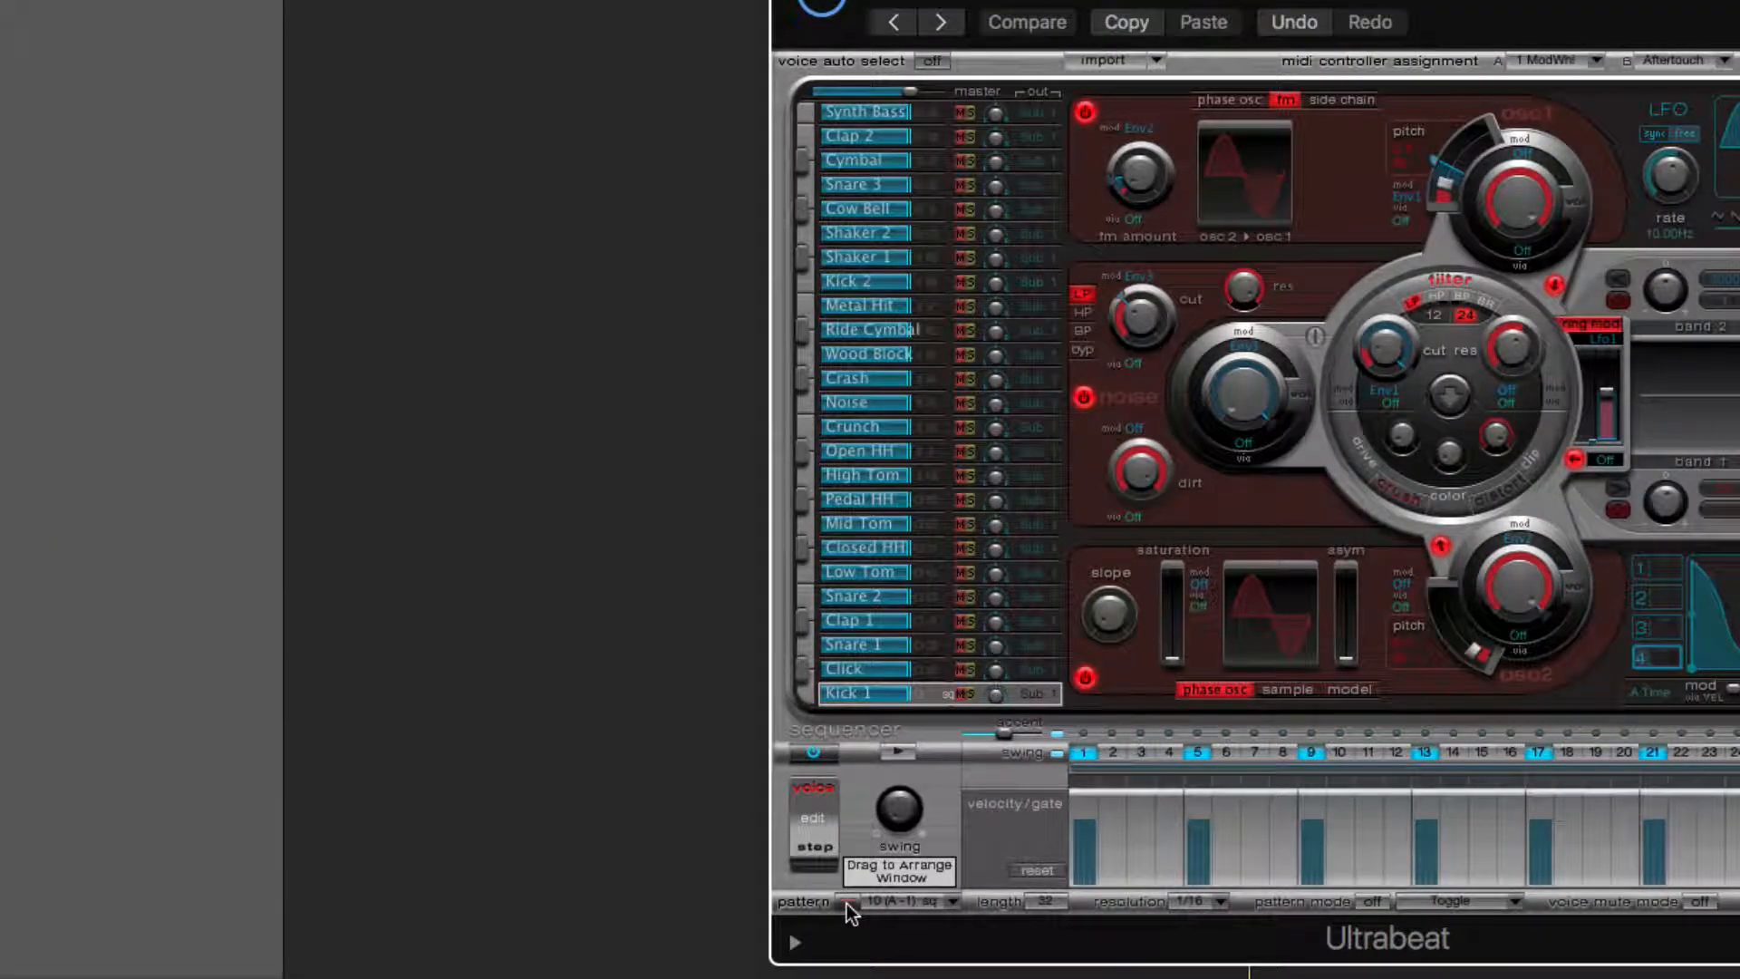
drag(846, 905, 334, 60)
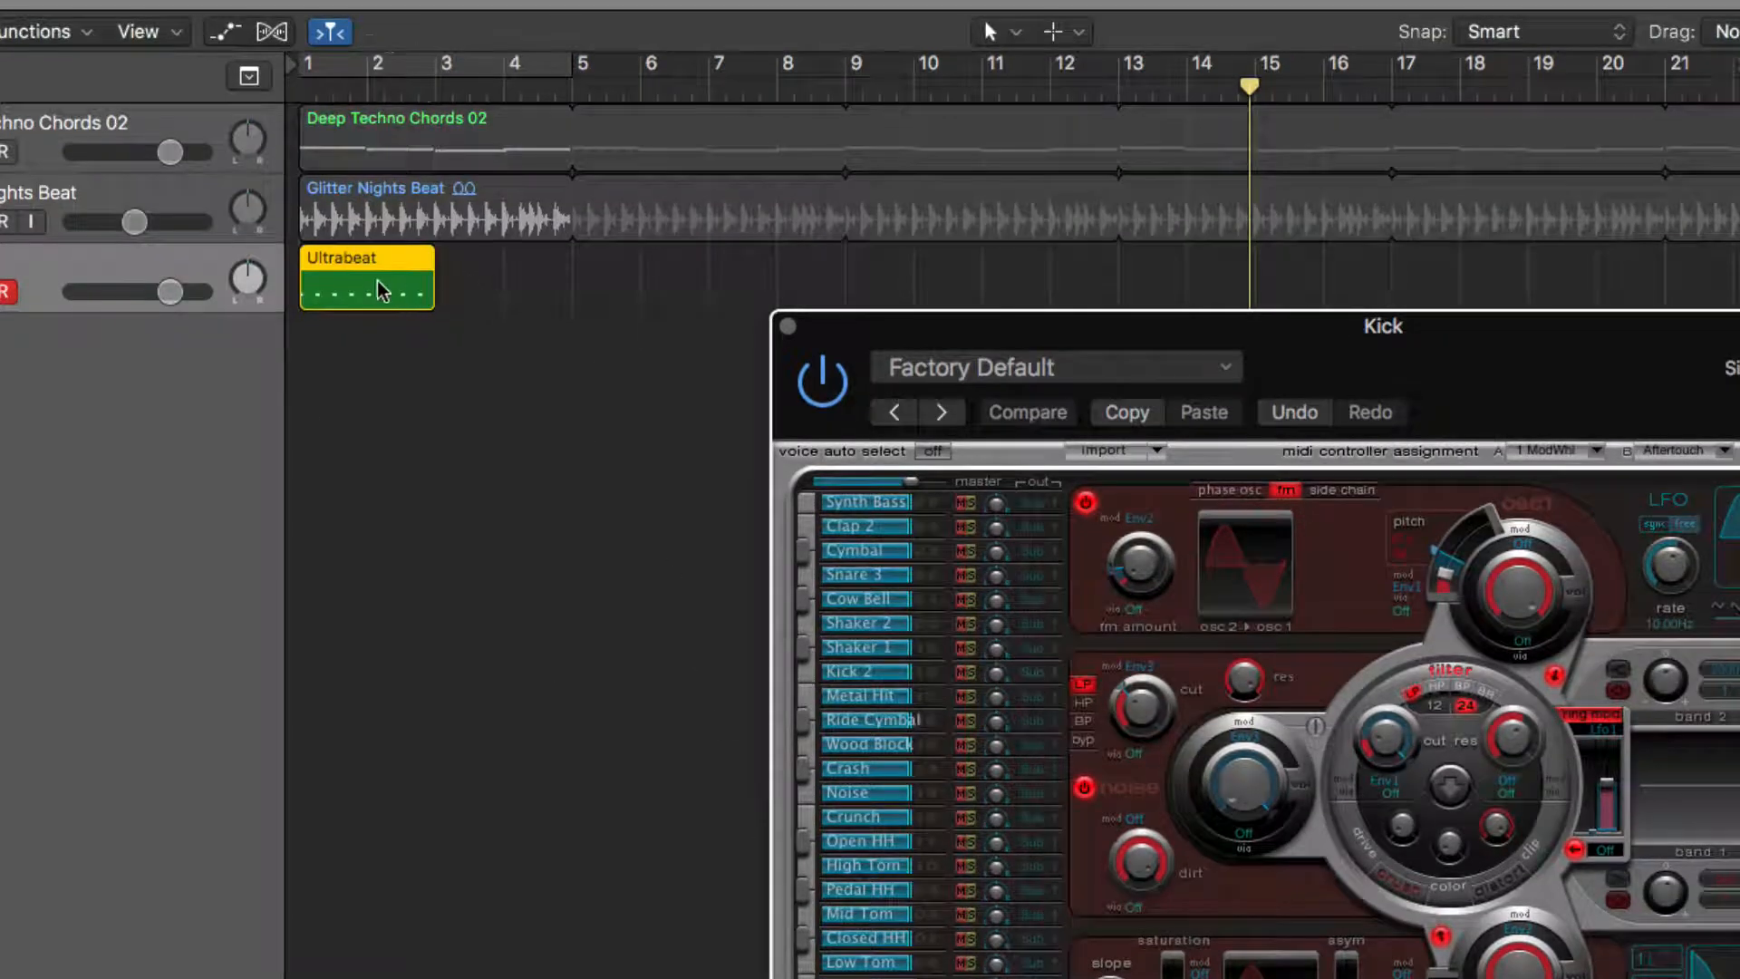
Close the Ultrabeat window and loop the kick region across the arrangement.
click(382, 60)
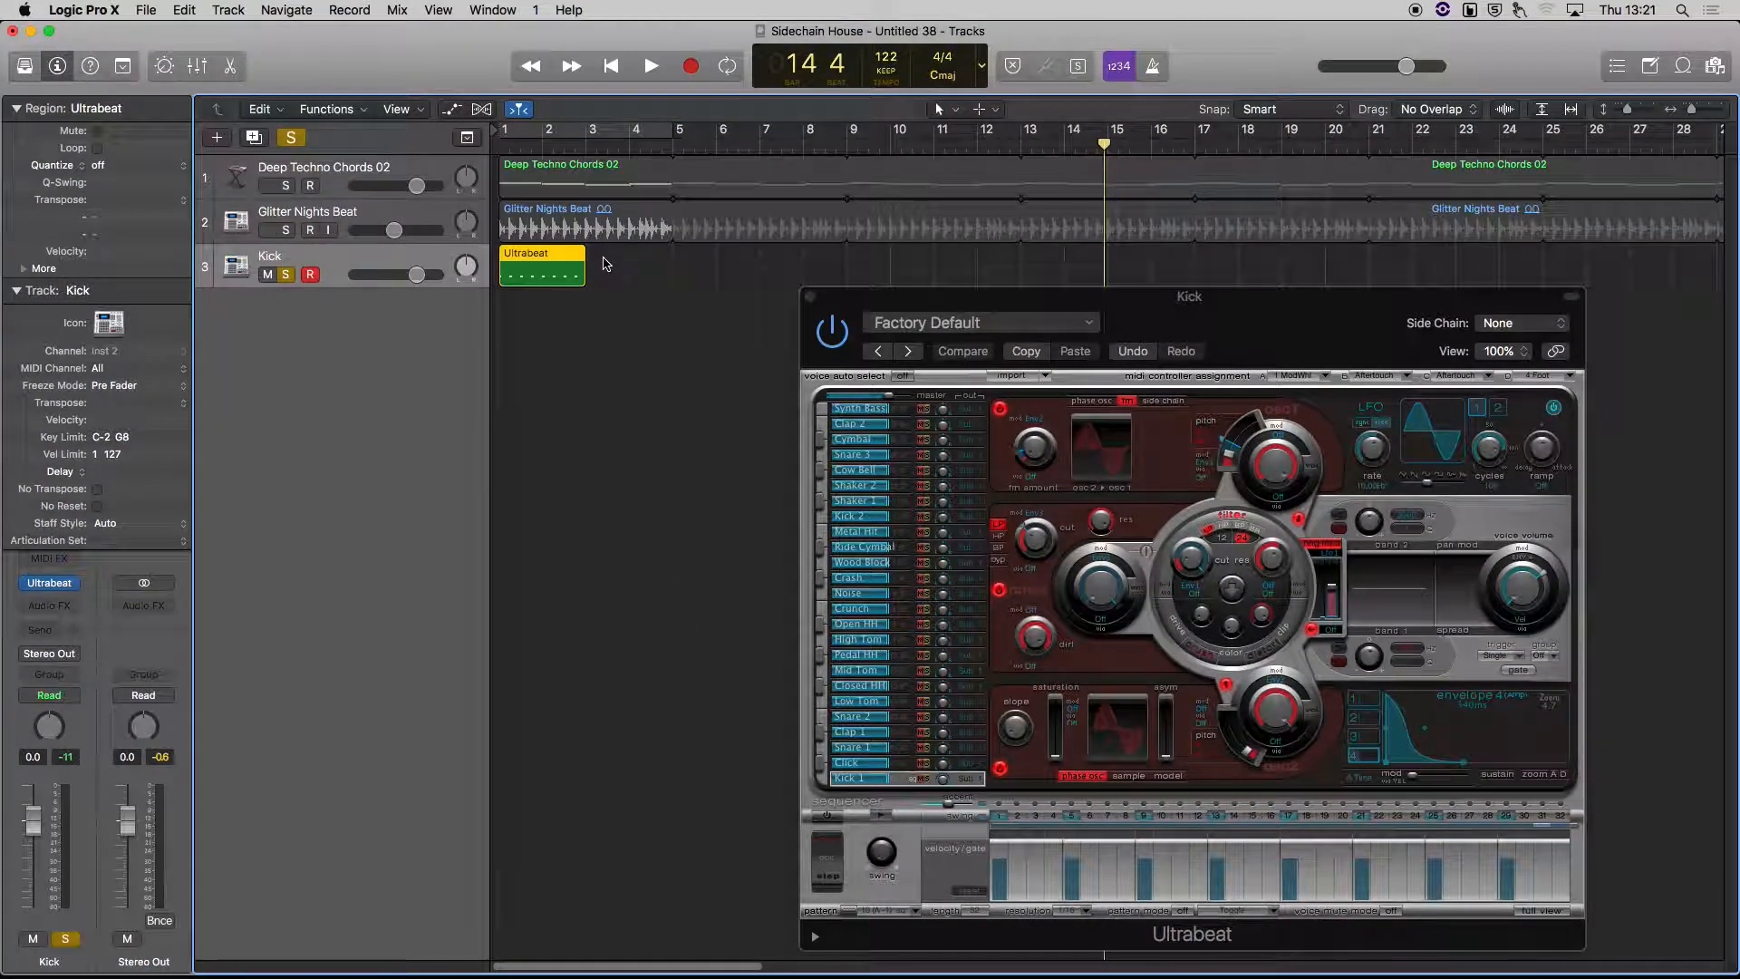
click(810, 296)
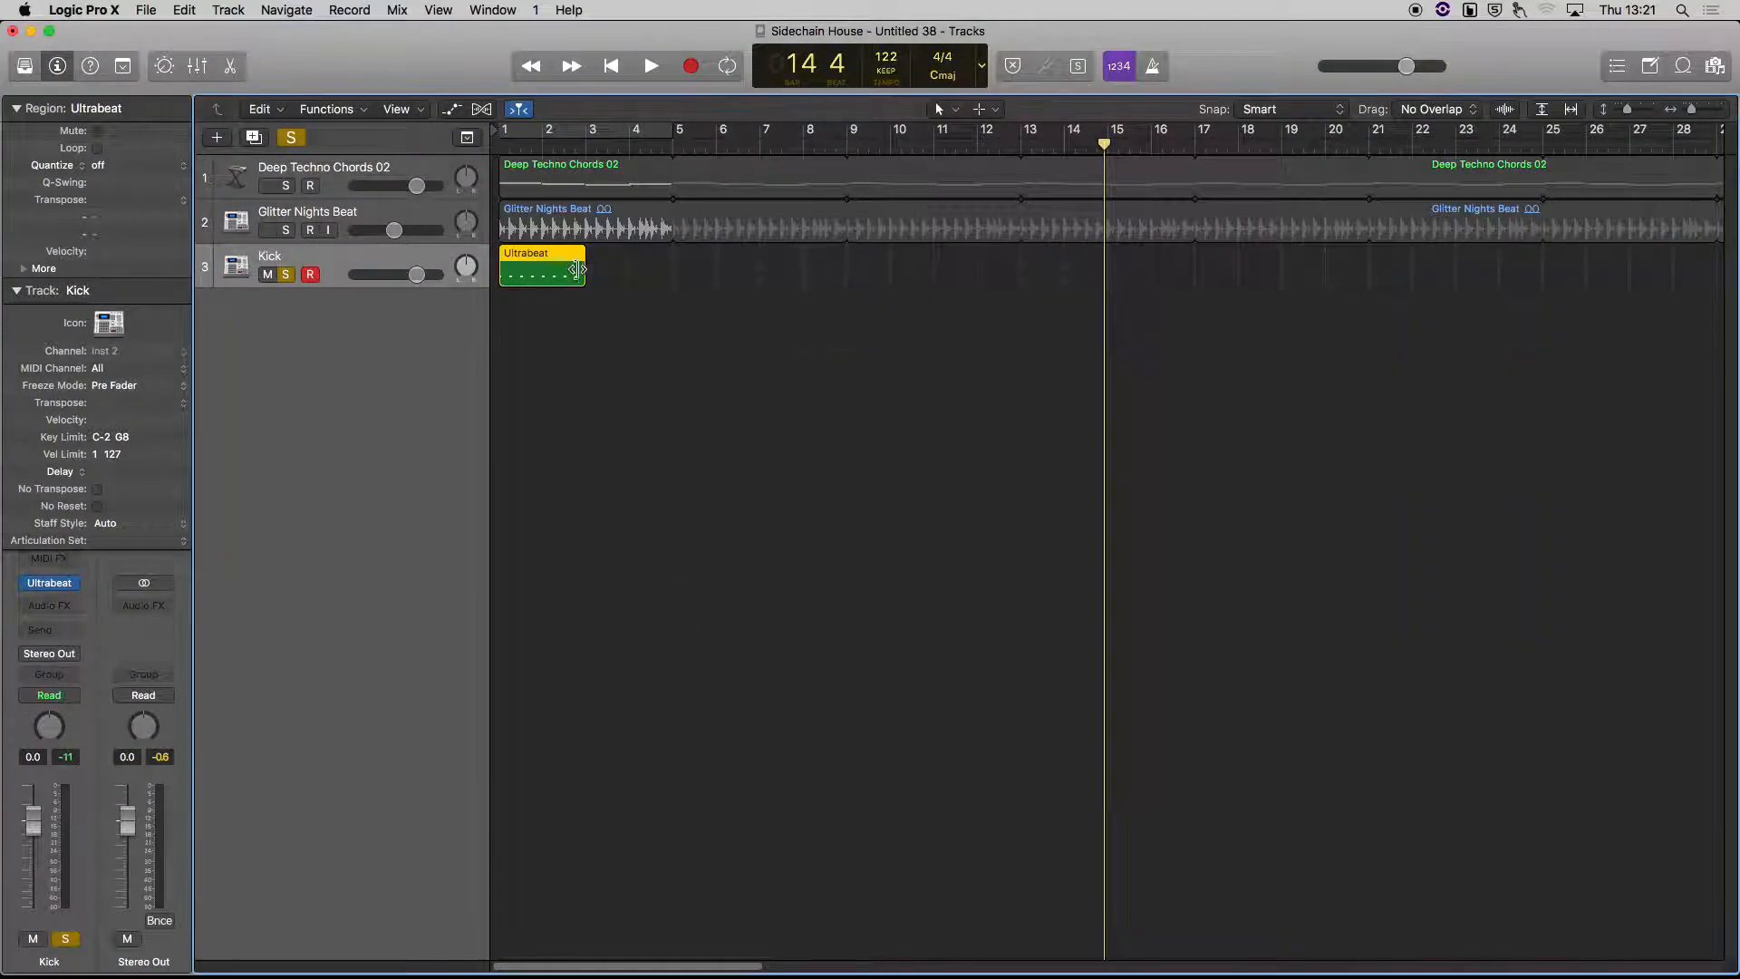
key(l)
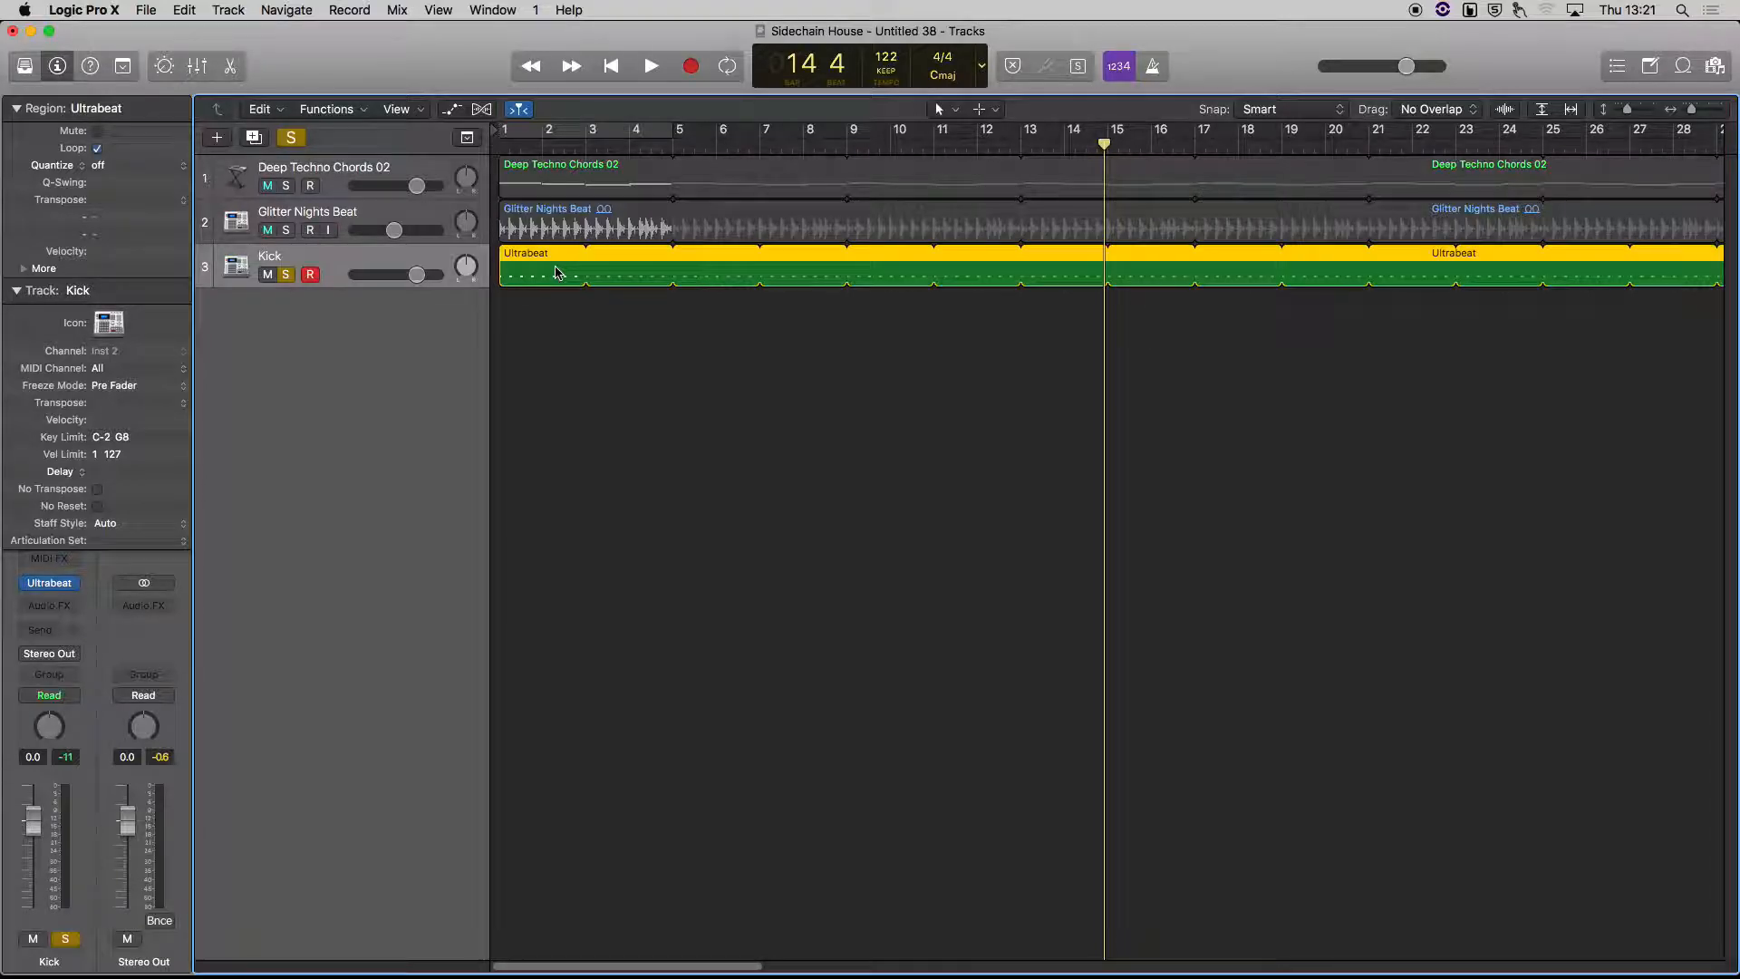
Play the project from the start, lower the Glitter Nights Beat and Deep Techno Chords 02 track volumes, and unsolo the Kick track.
key(Return)
key(space)
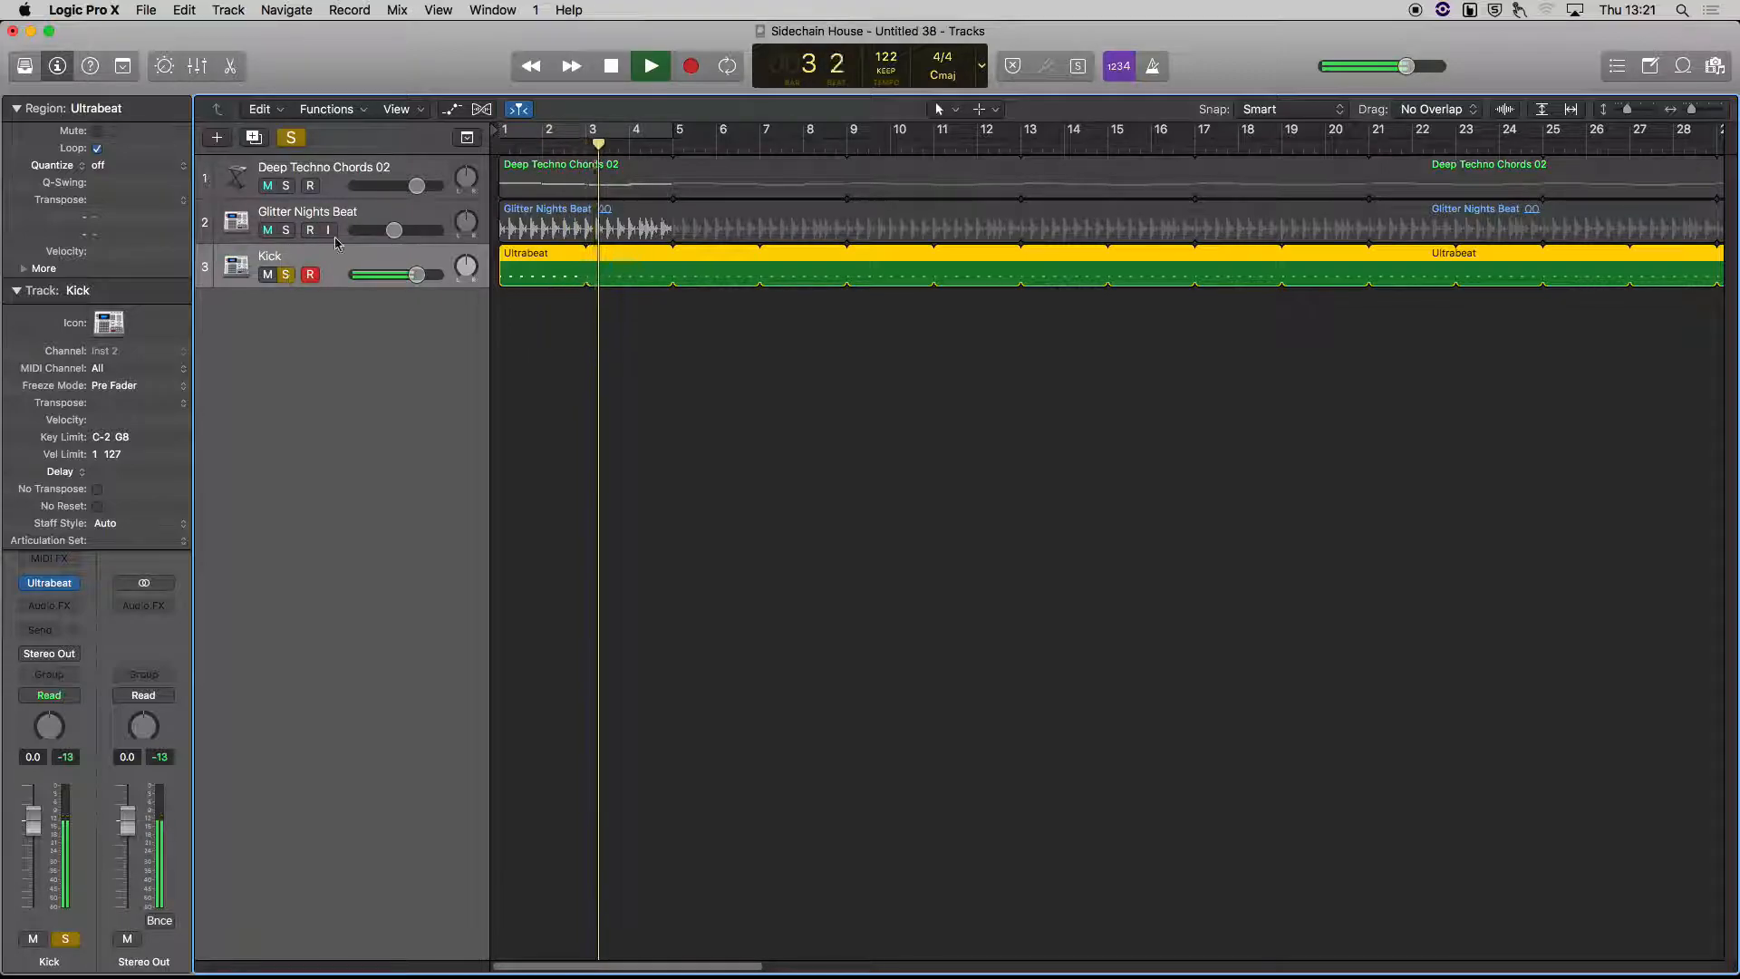
drag(367, 233, 251, 224)
mouse_move(416, 186)
mouse_down()
mouse_move(352, 187)
mouse_move(355, 230)
mouse_move(377, 230)
mouse_move(382, 186)
mouse_up()
click(286, 275)
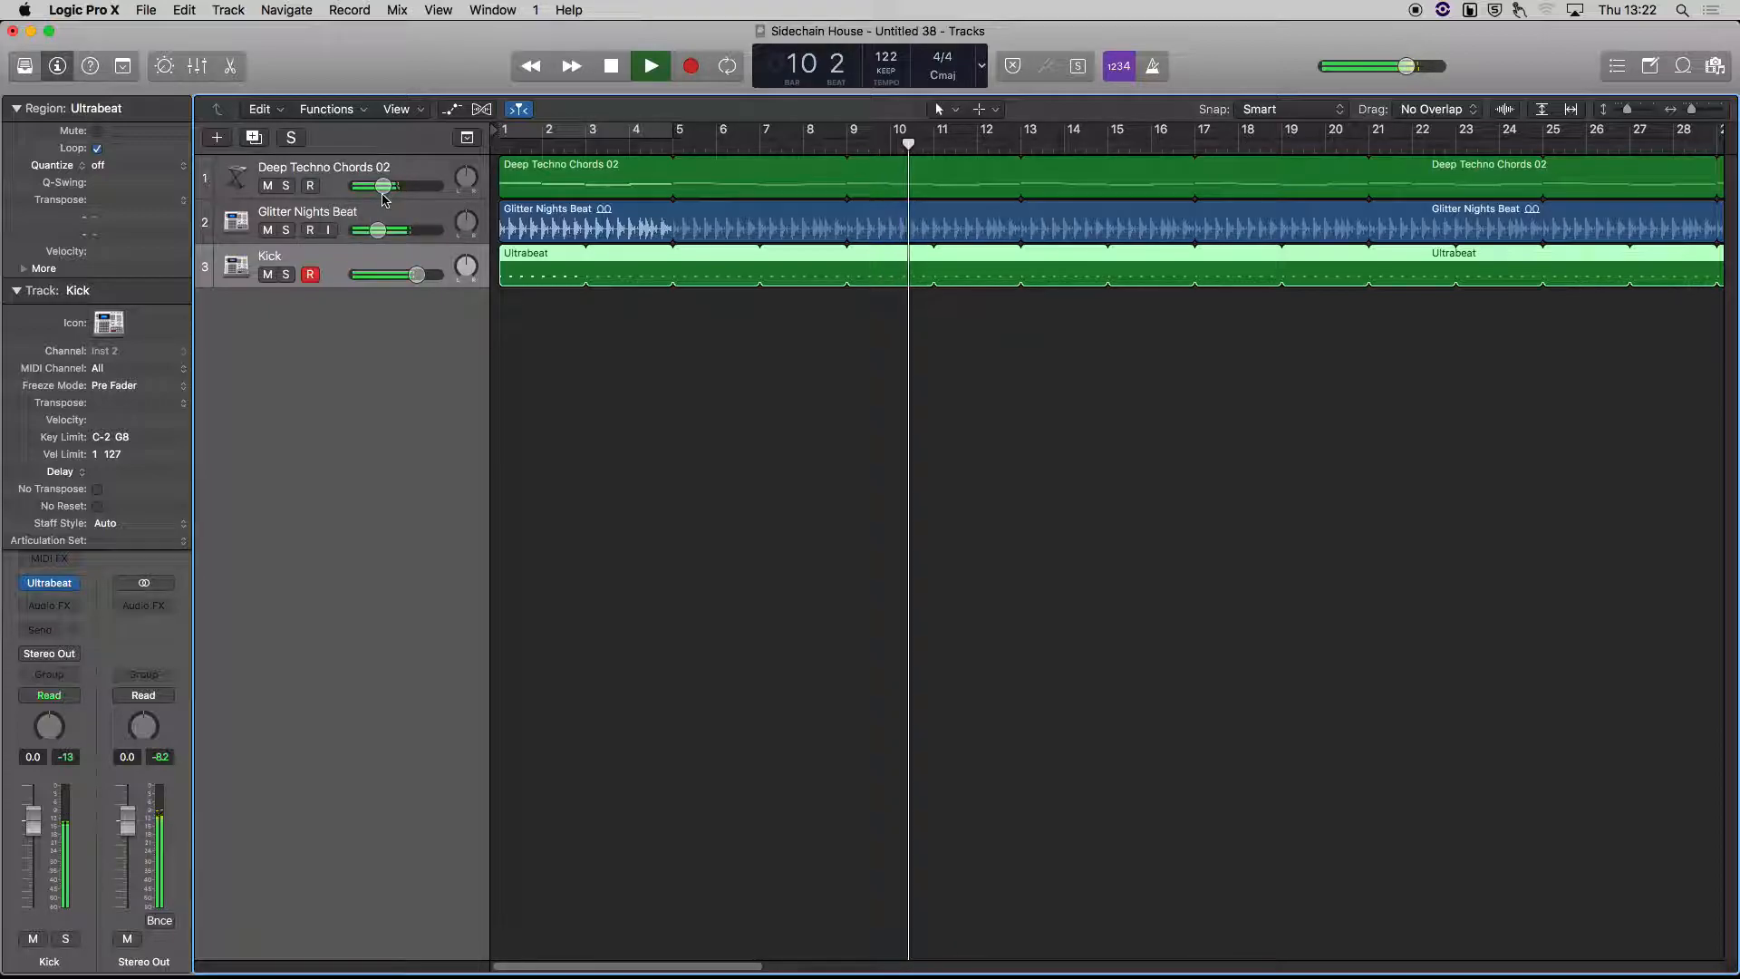
Stop playback and insert a Compressor from the Dynamics effects on the Deep Techno Chords 02 track, moving its window clear of the channel strip.
click(338, 179)
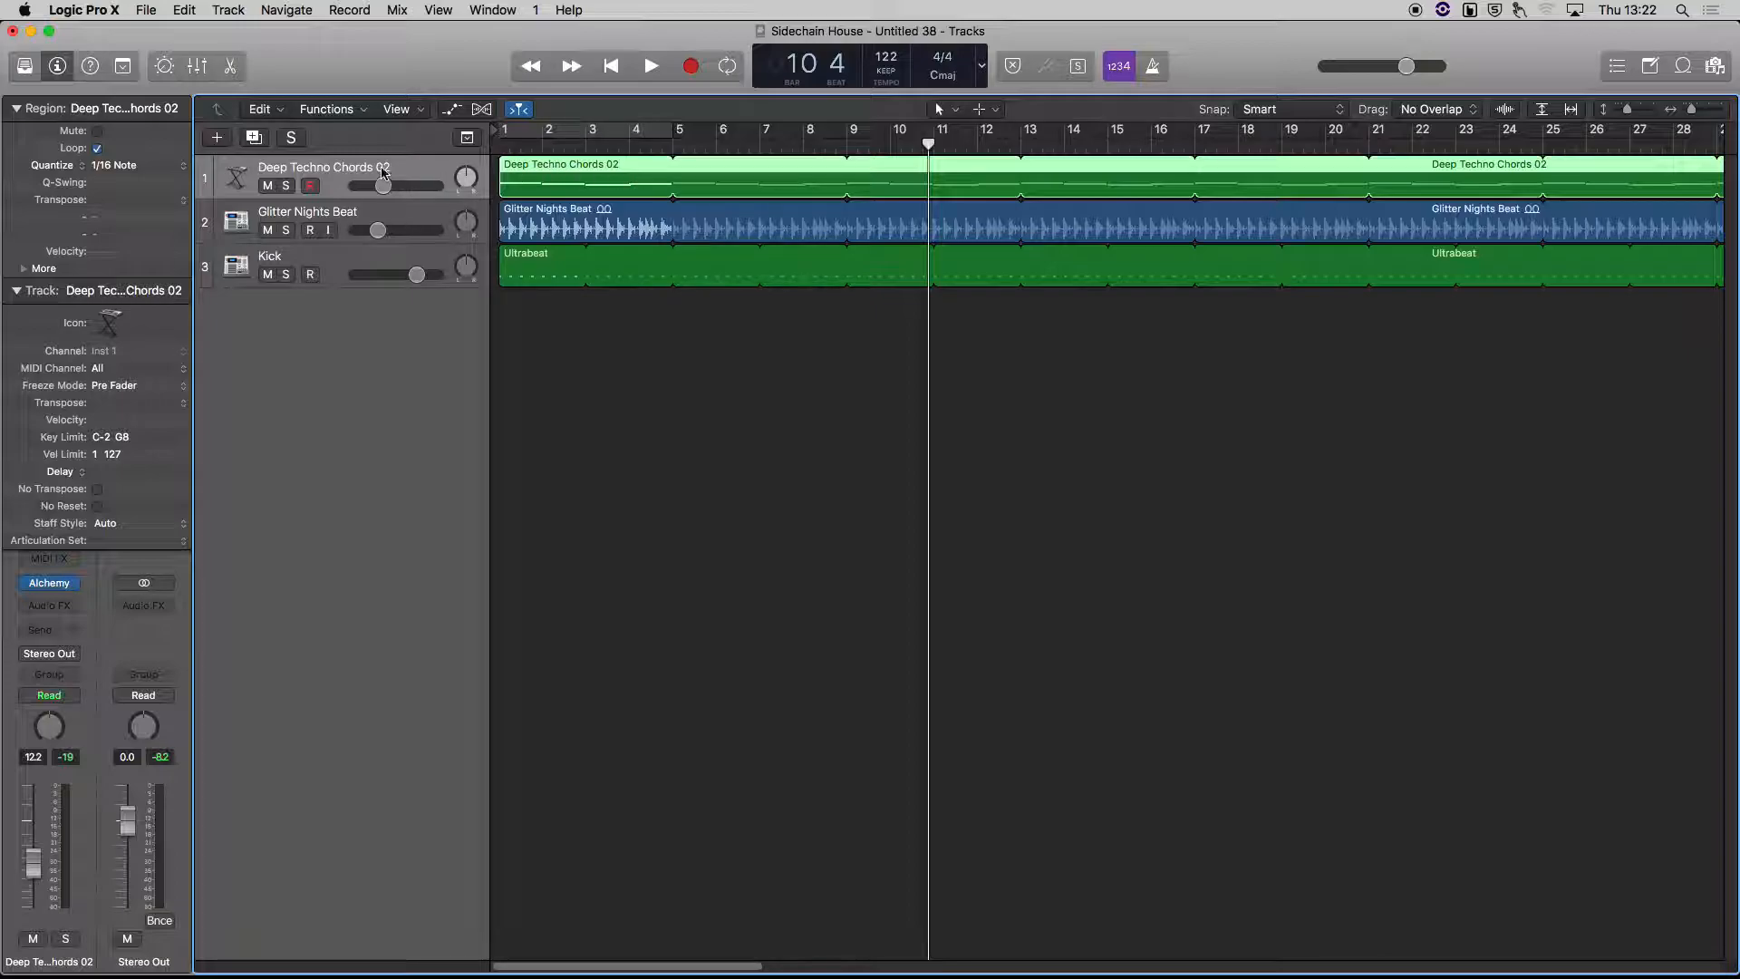
click(68, 607)
mouse_move(65, 644)
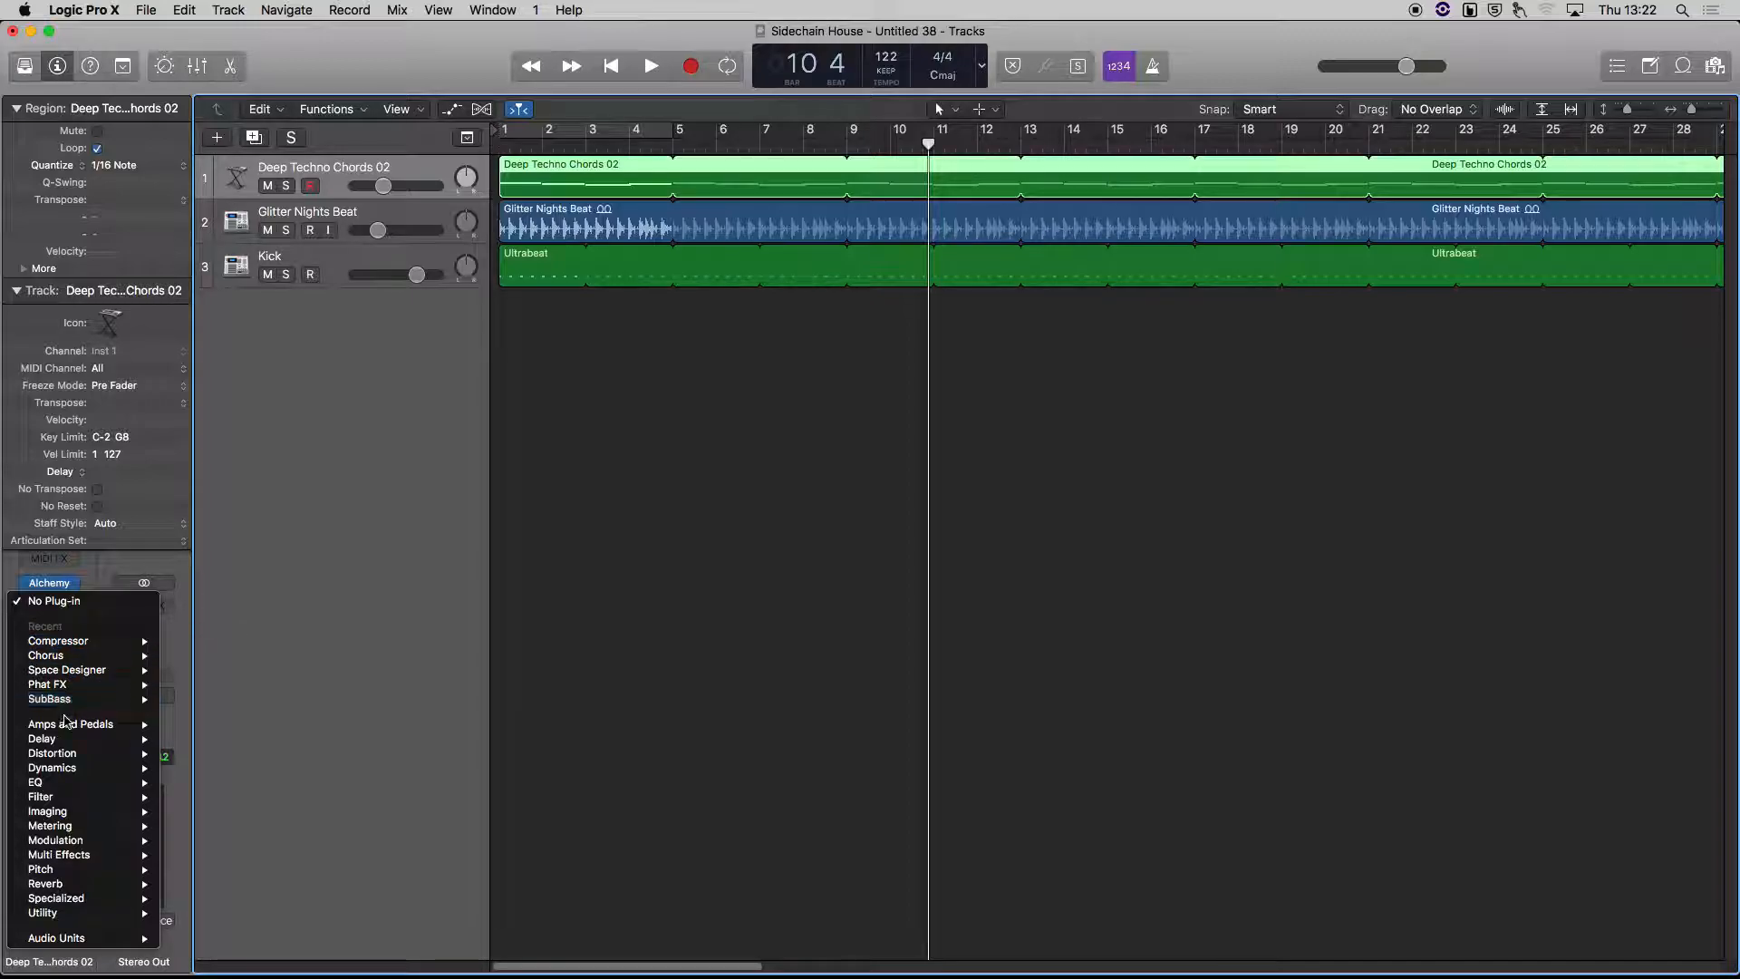
mouse_move(65, 770)
mouse_move(228, 789)
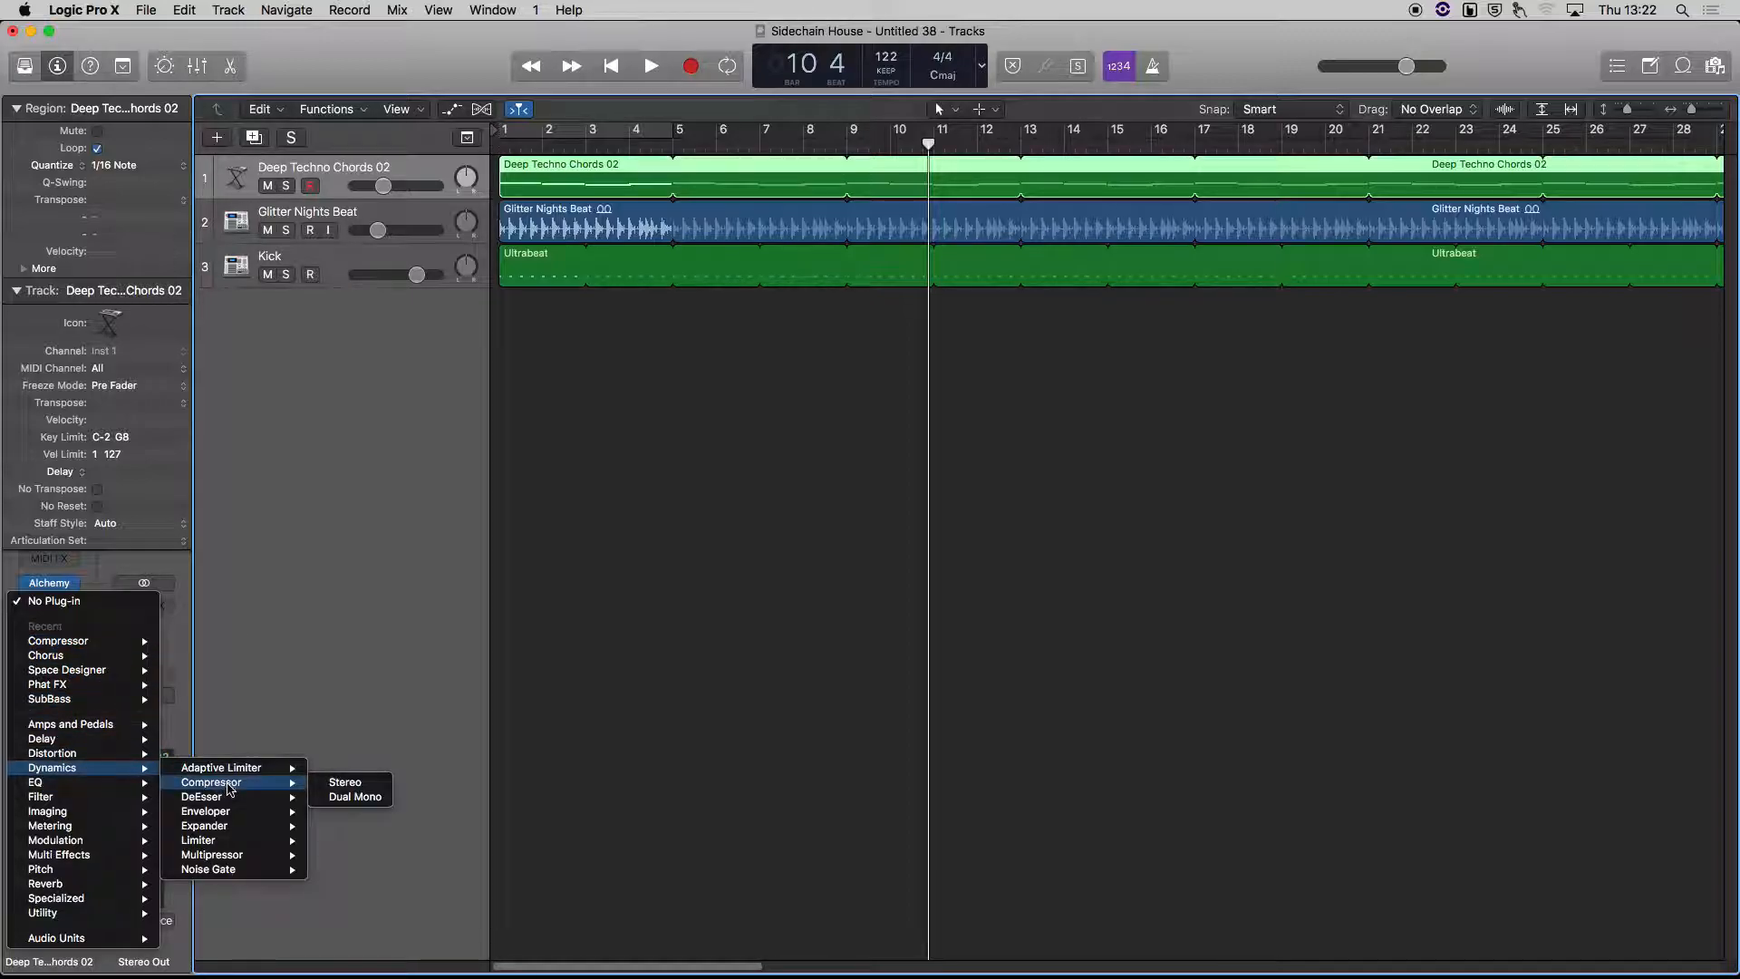
click(356, 797)
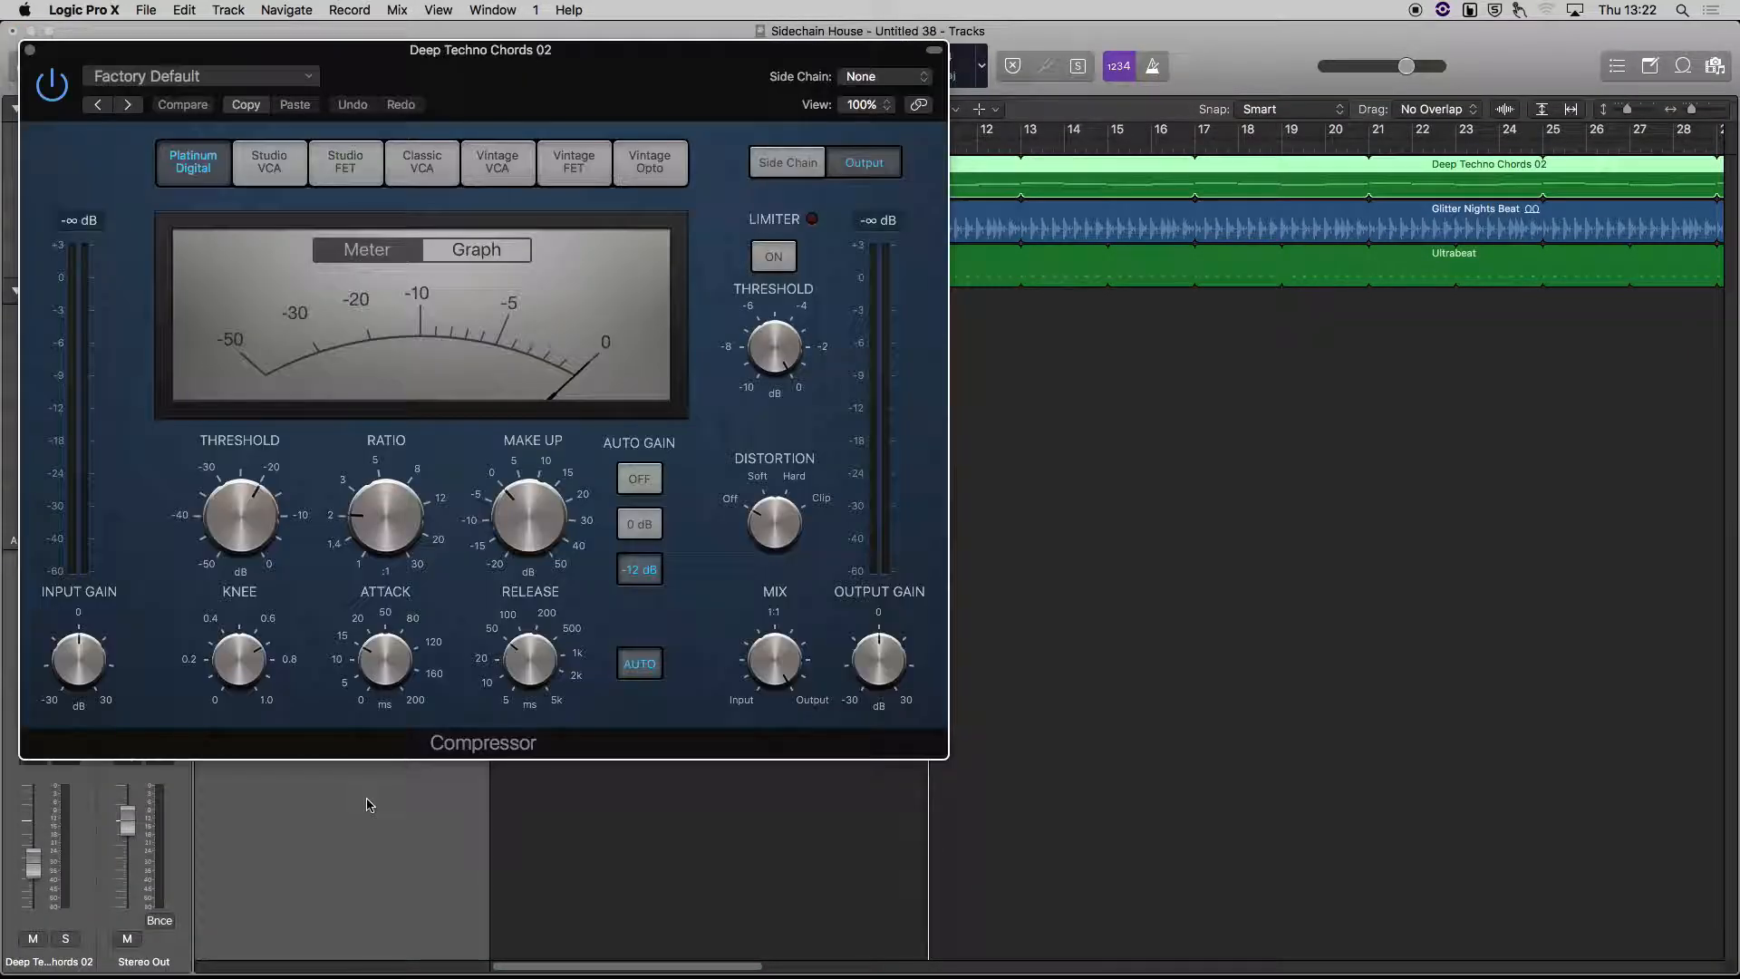
drag(507, 66, 775, 139)
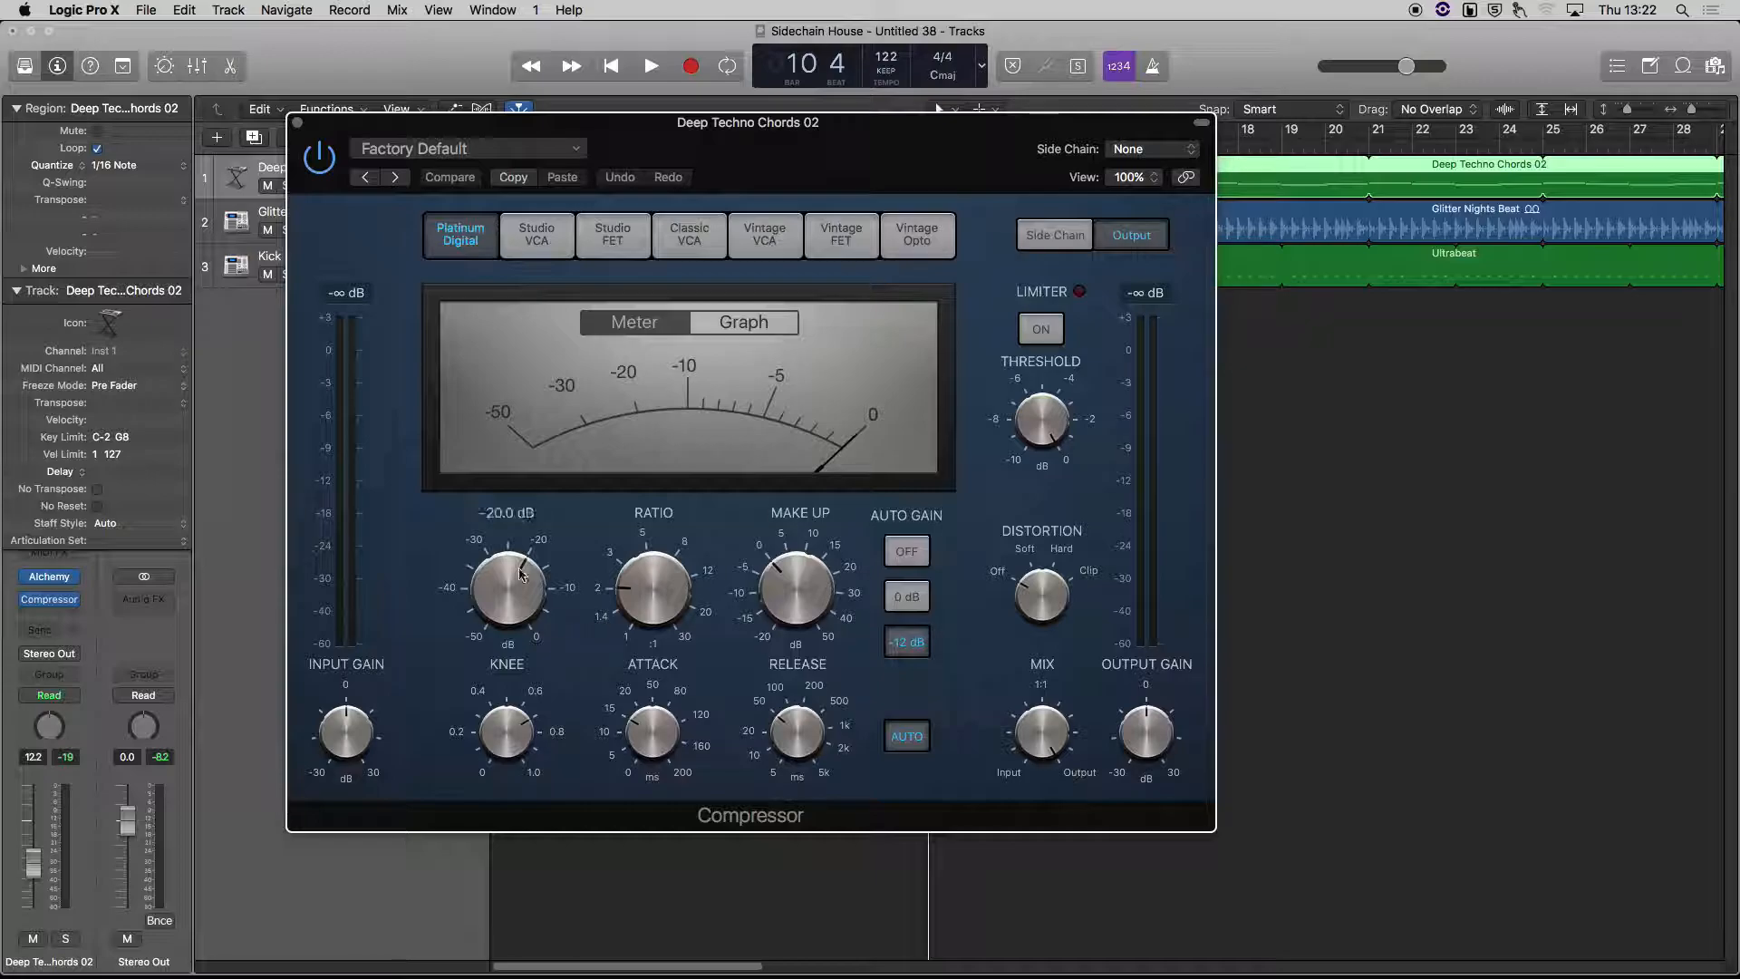
Turn off the compressor's Auto Gain and set its side-chain source to Kick (Inst 2).
mouse_move(759, 599)
click(905, 565)
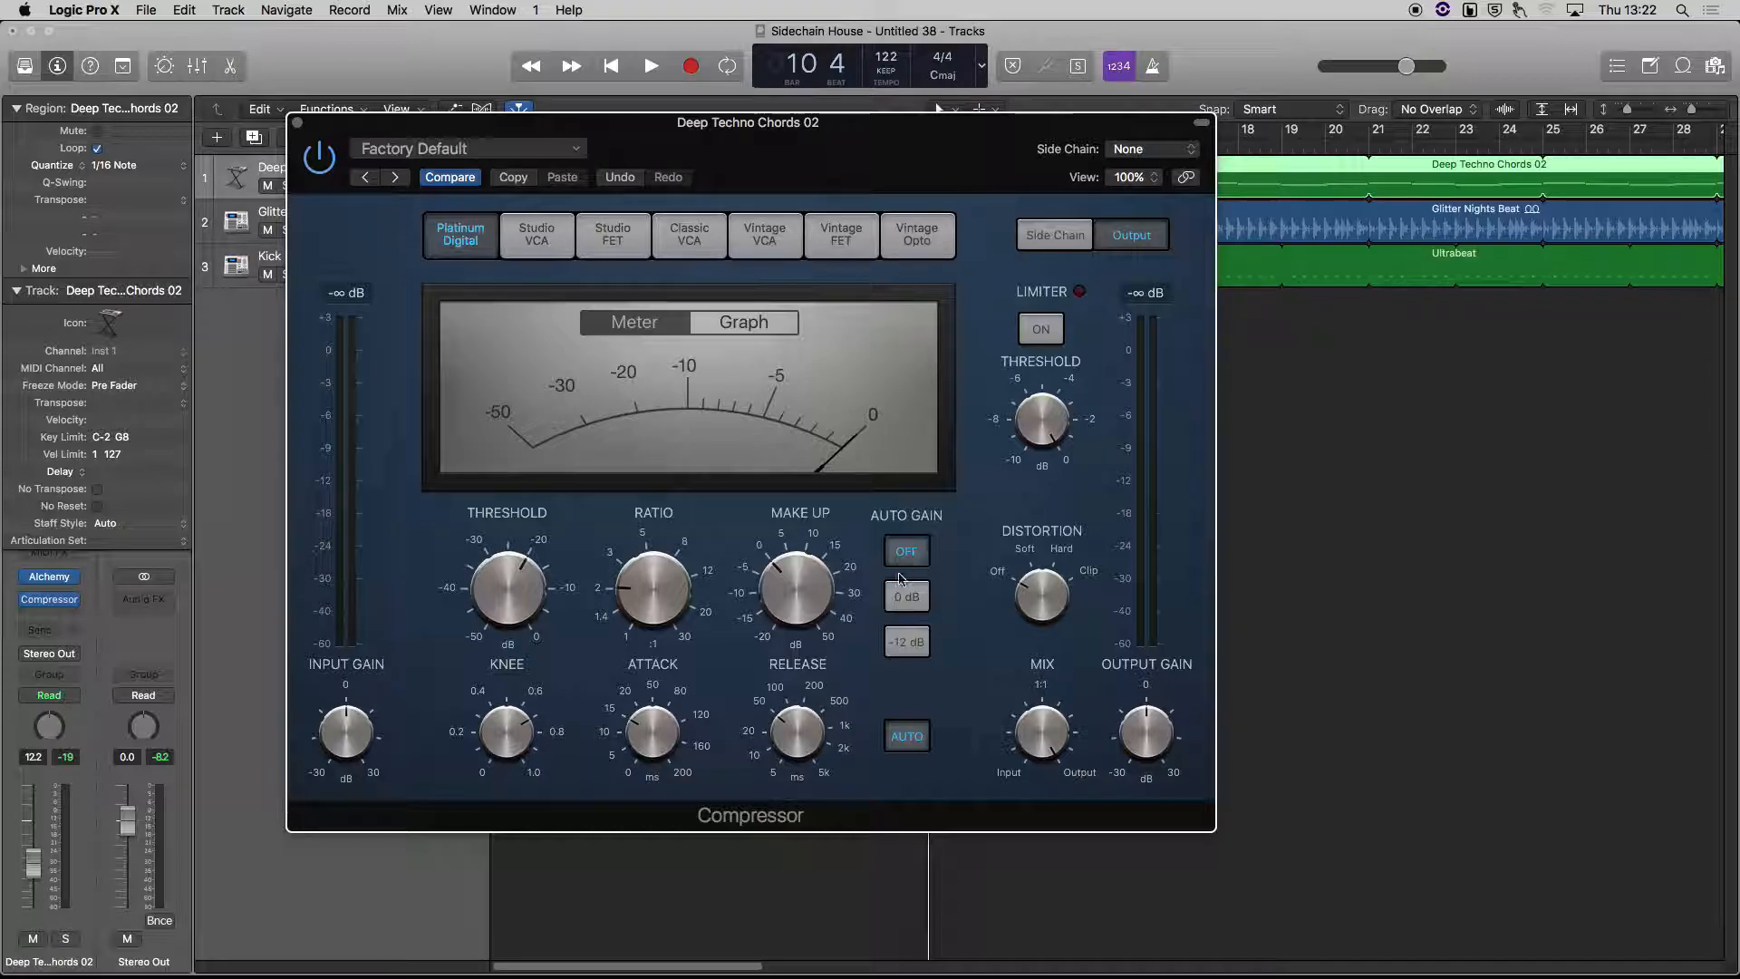
mouse_move(849, 581)
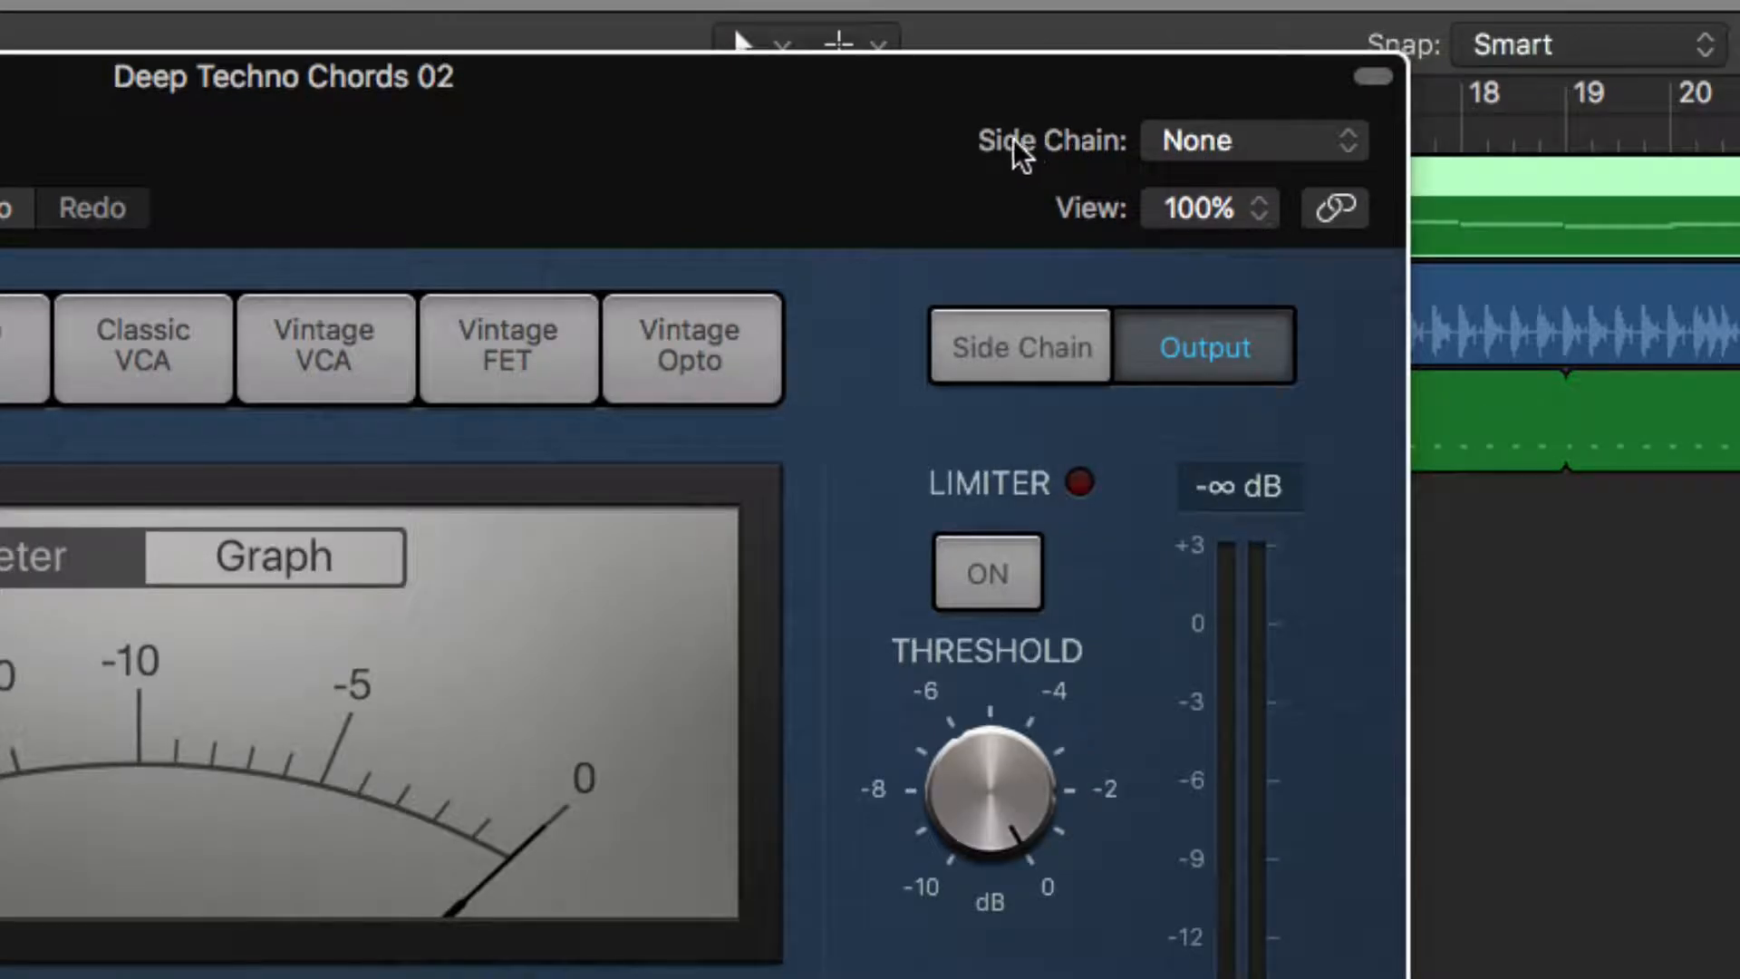
click(1228, 145)
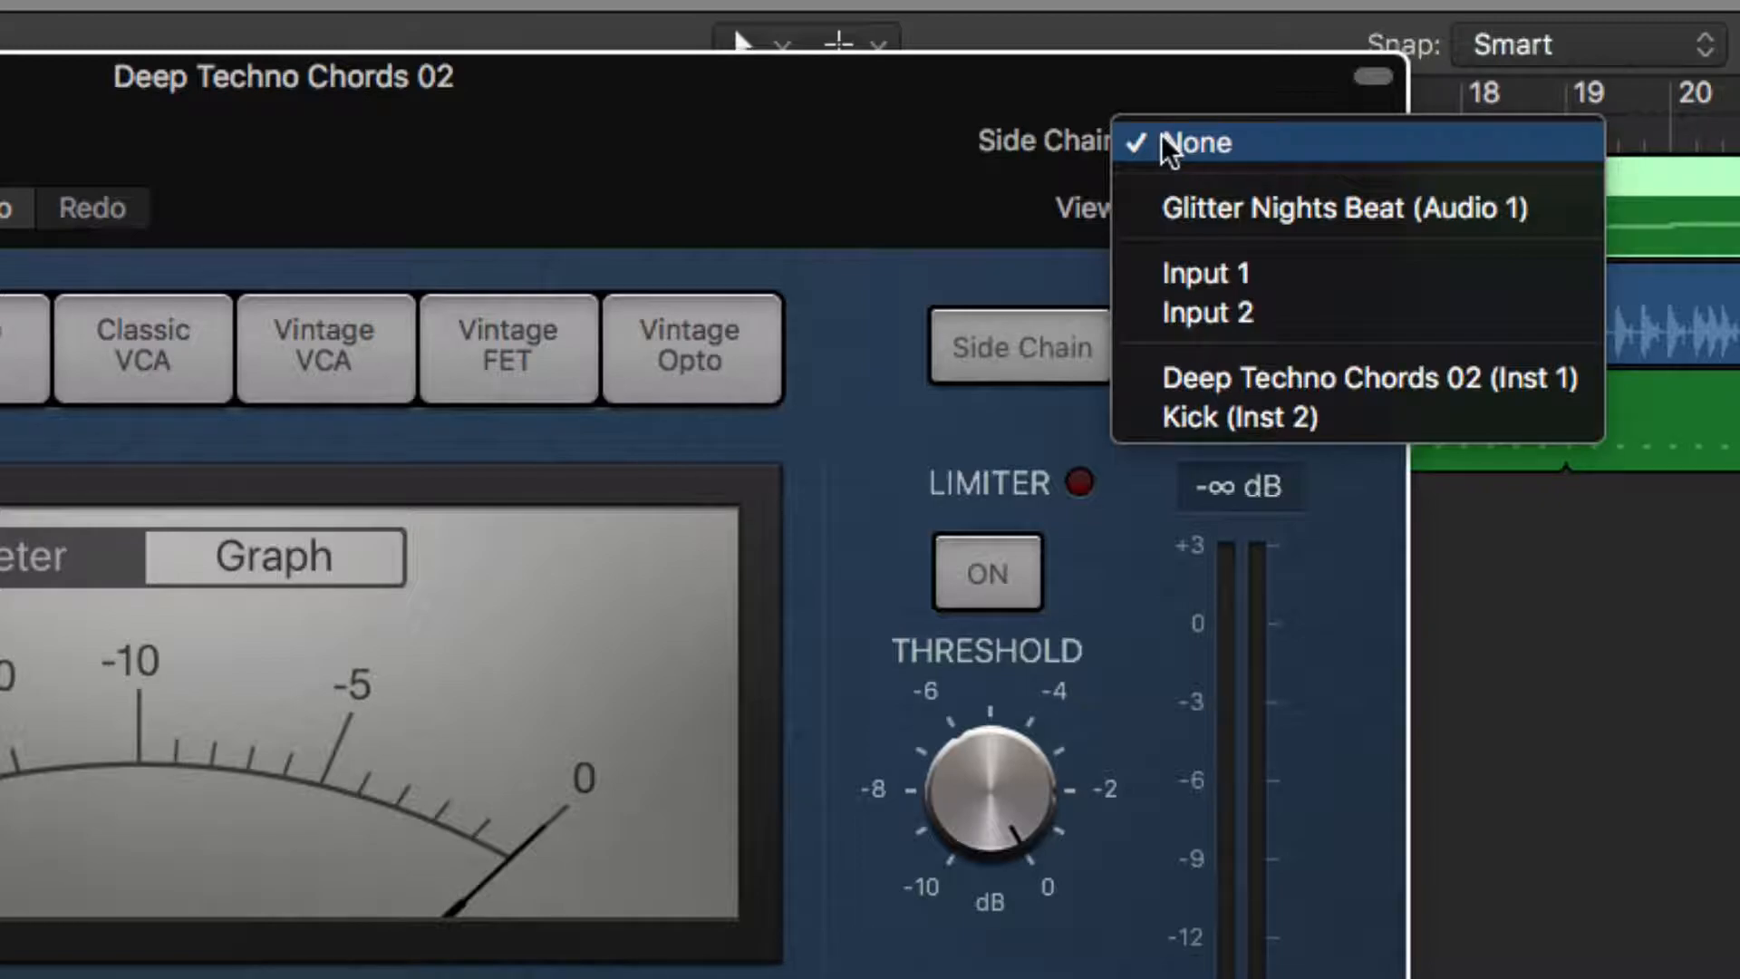
click(1218, 417)
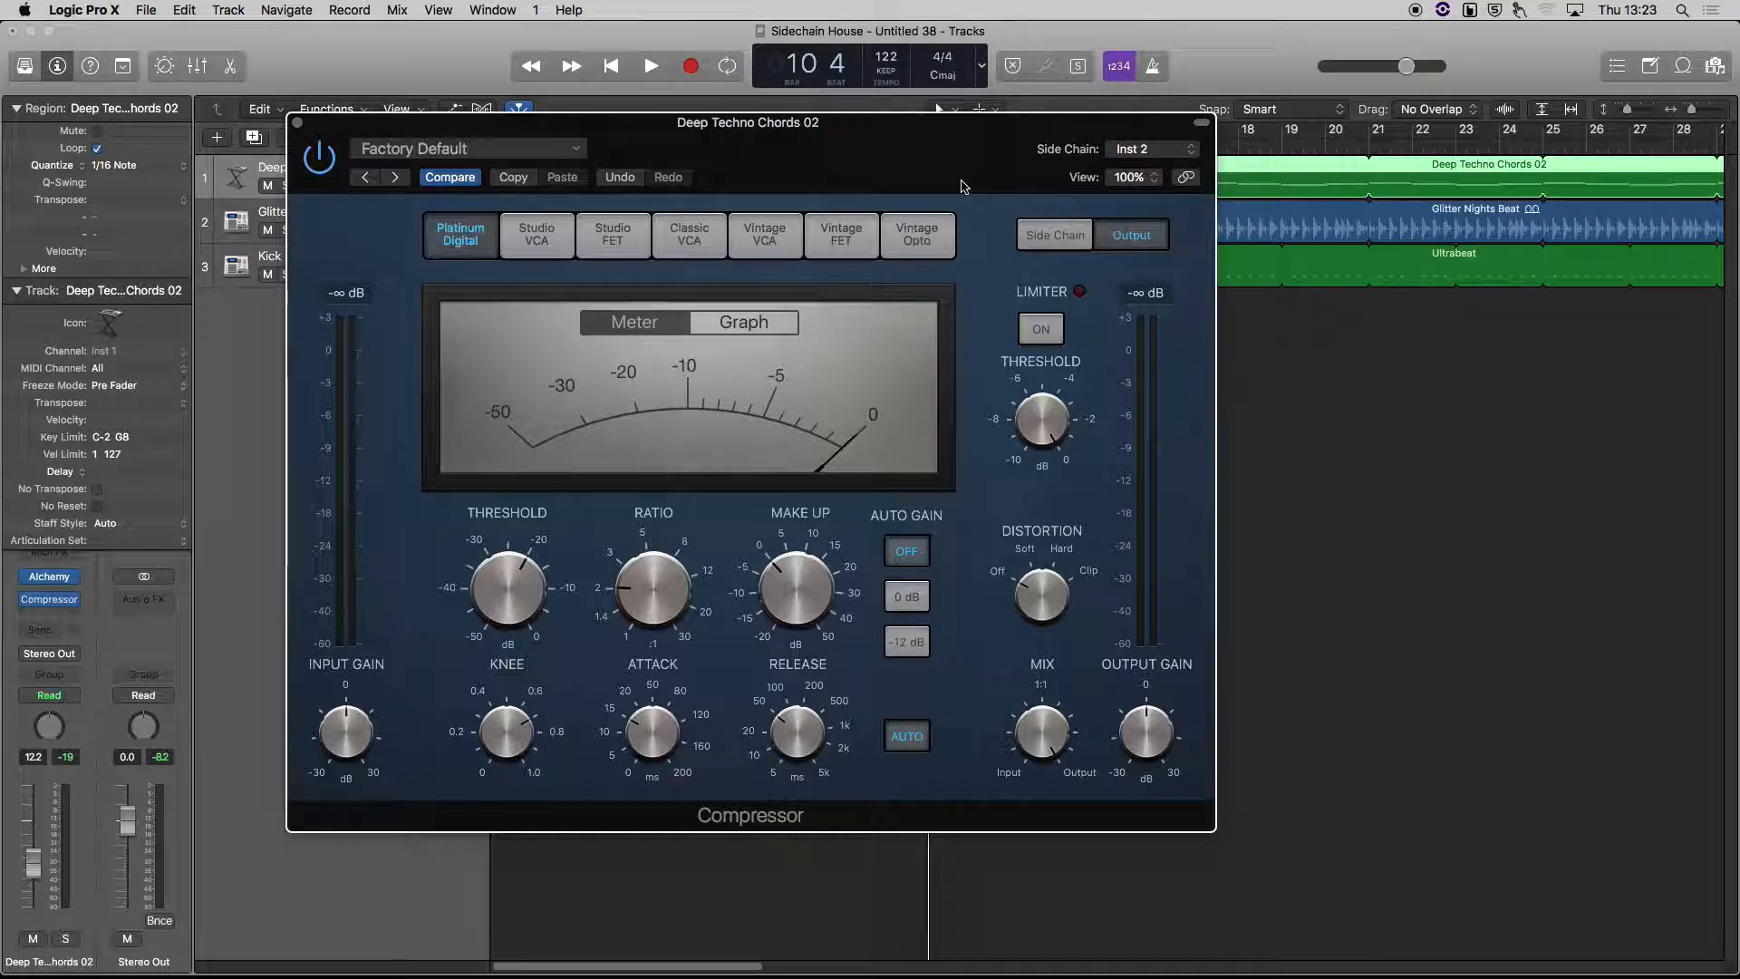
Audition the compressed chords, raise the ratio to between 5:1 and 8:1, and lower the threshold to about -35 dB during playback.
key(space)
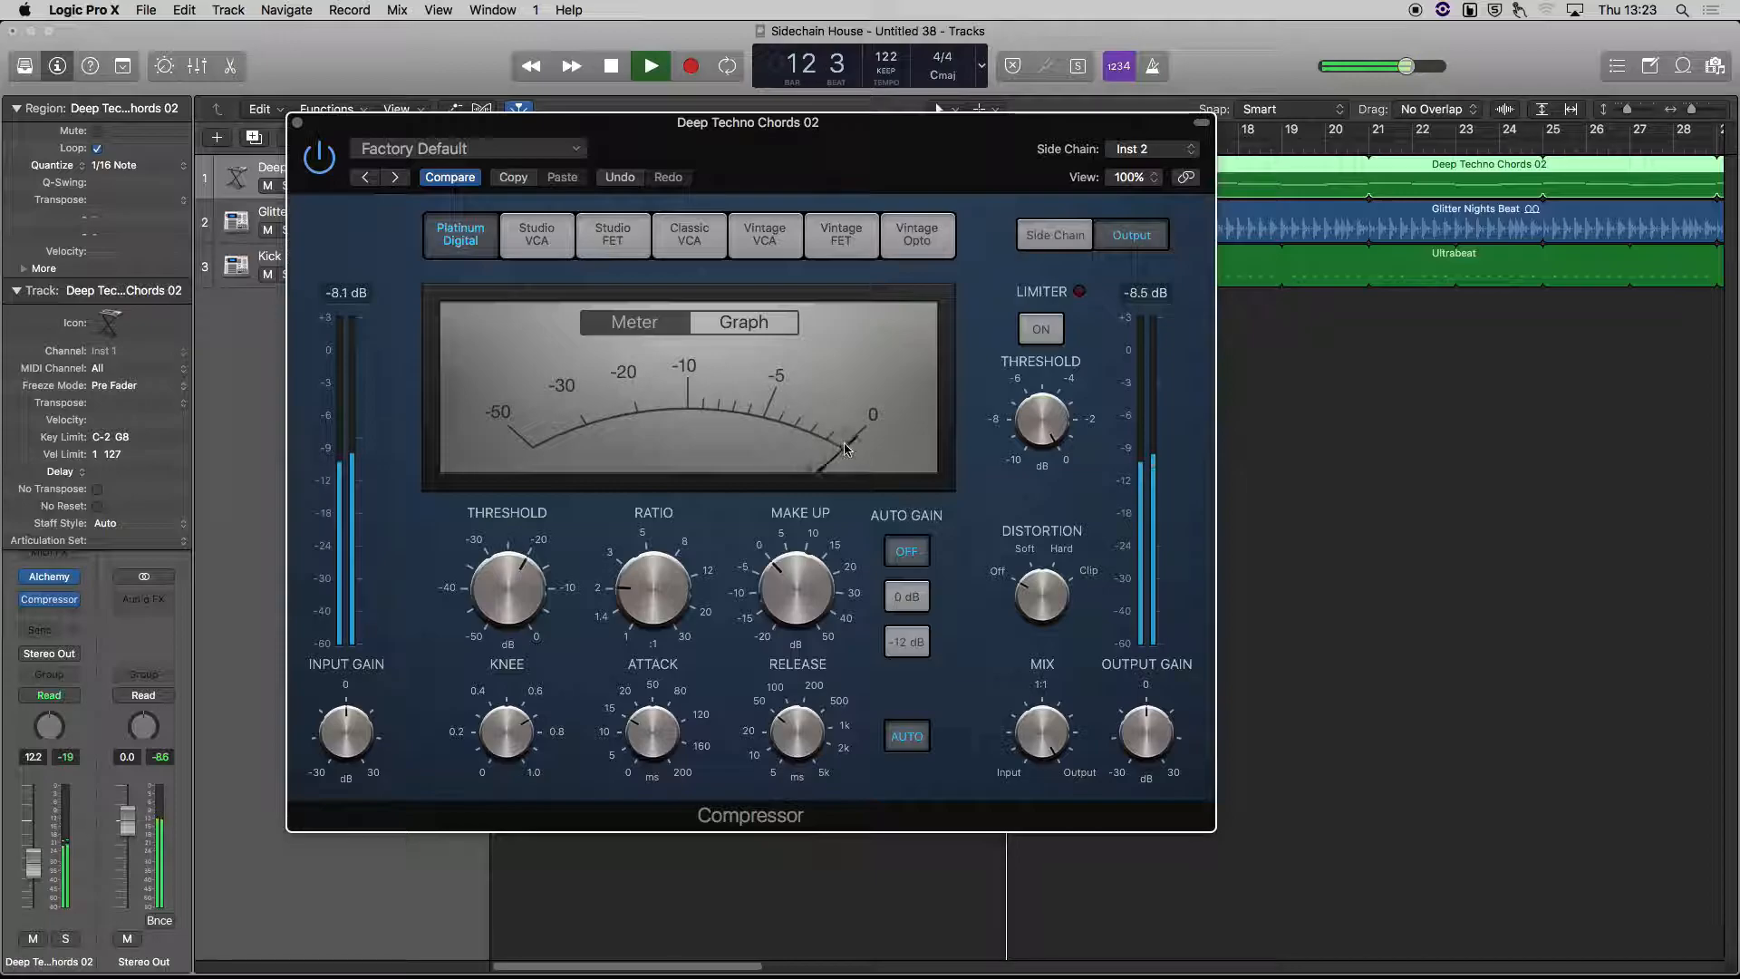
key(space)
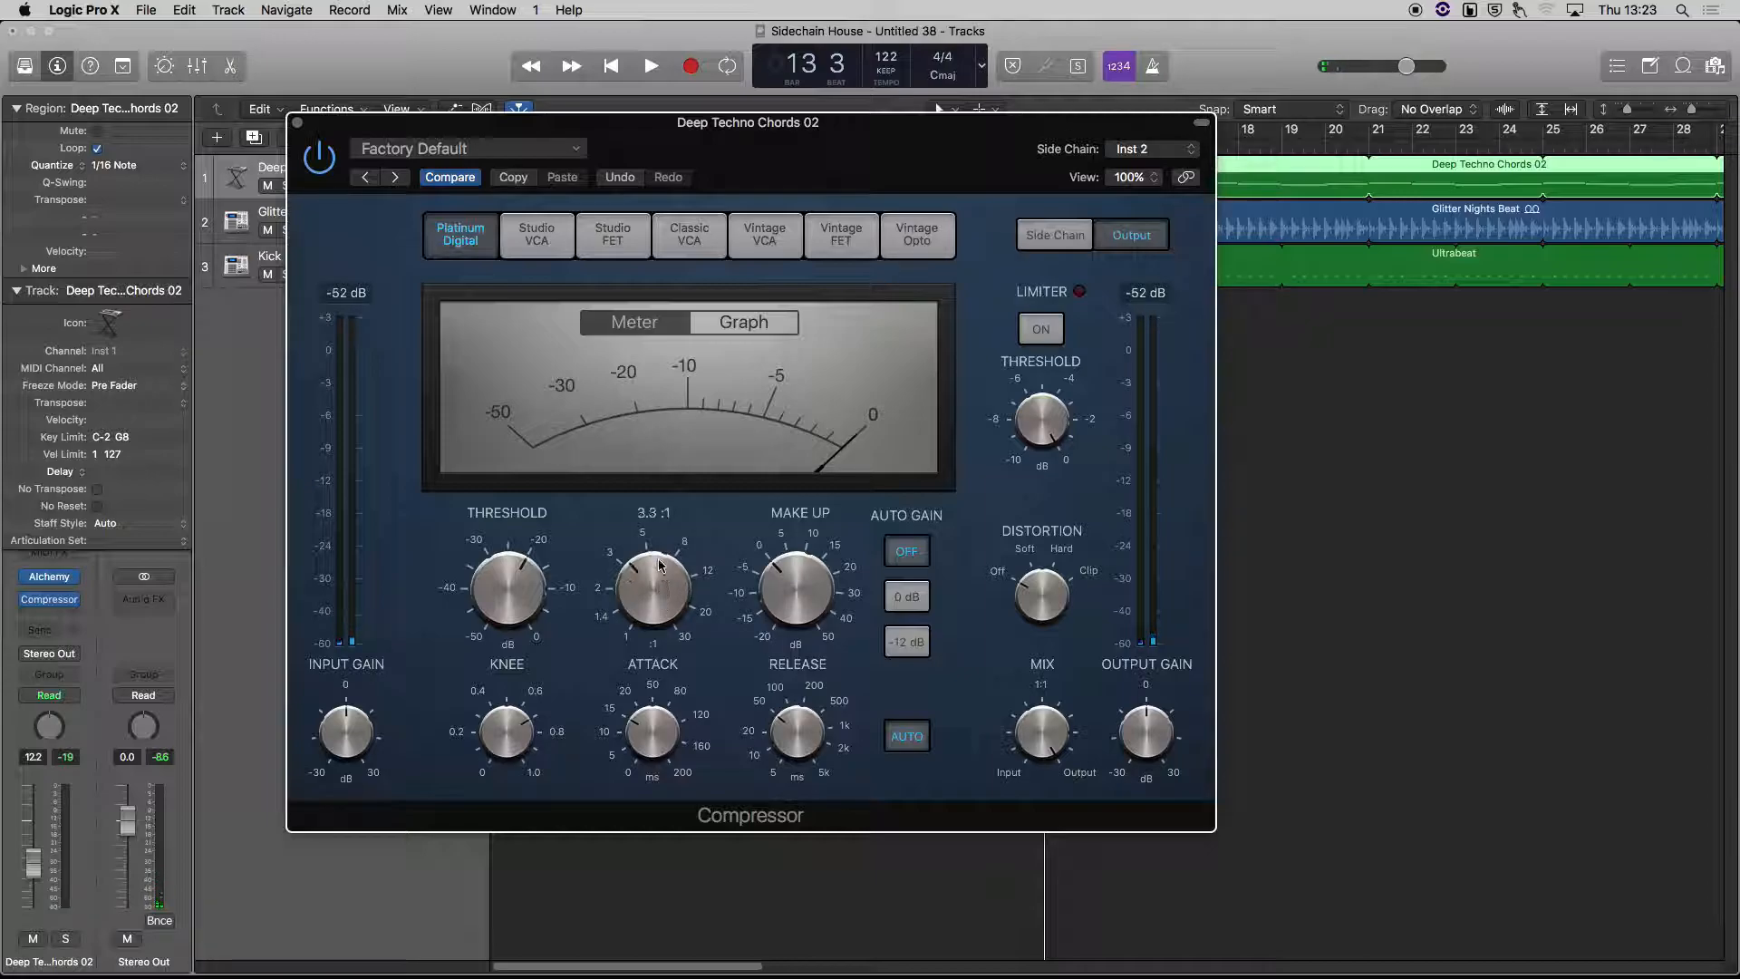
drag(659, 581, 657, 577)
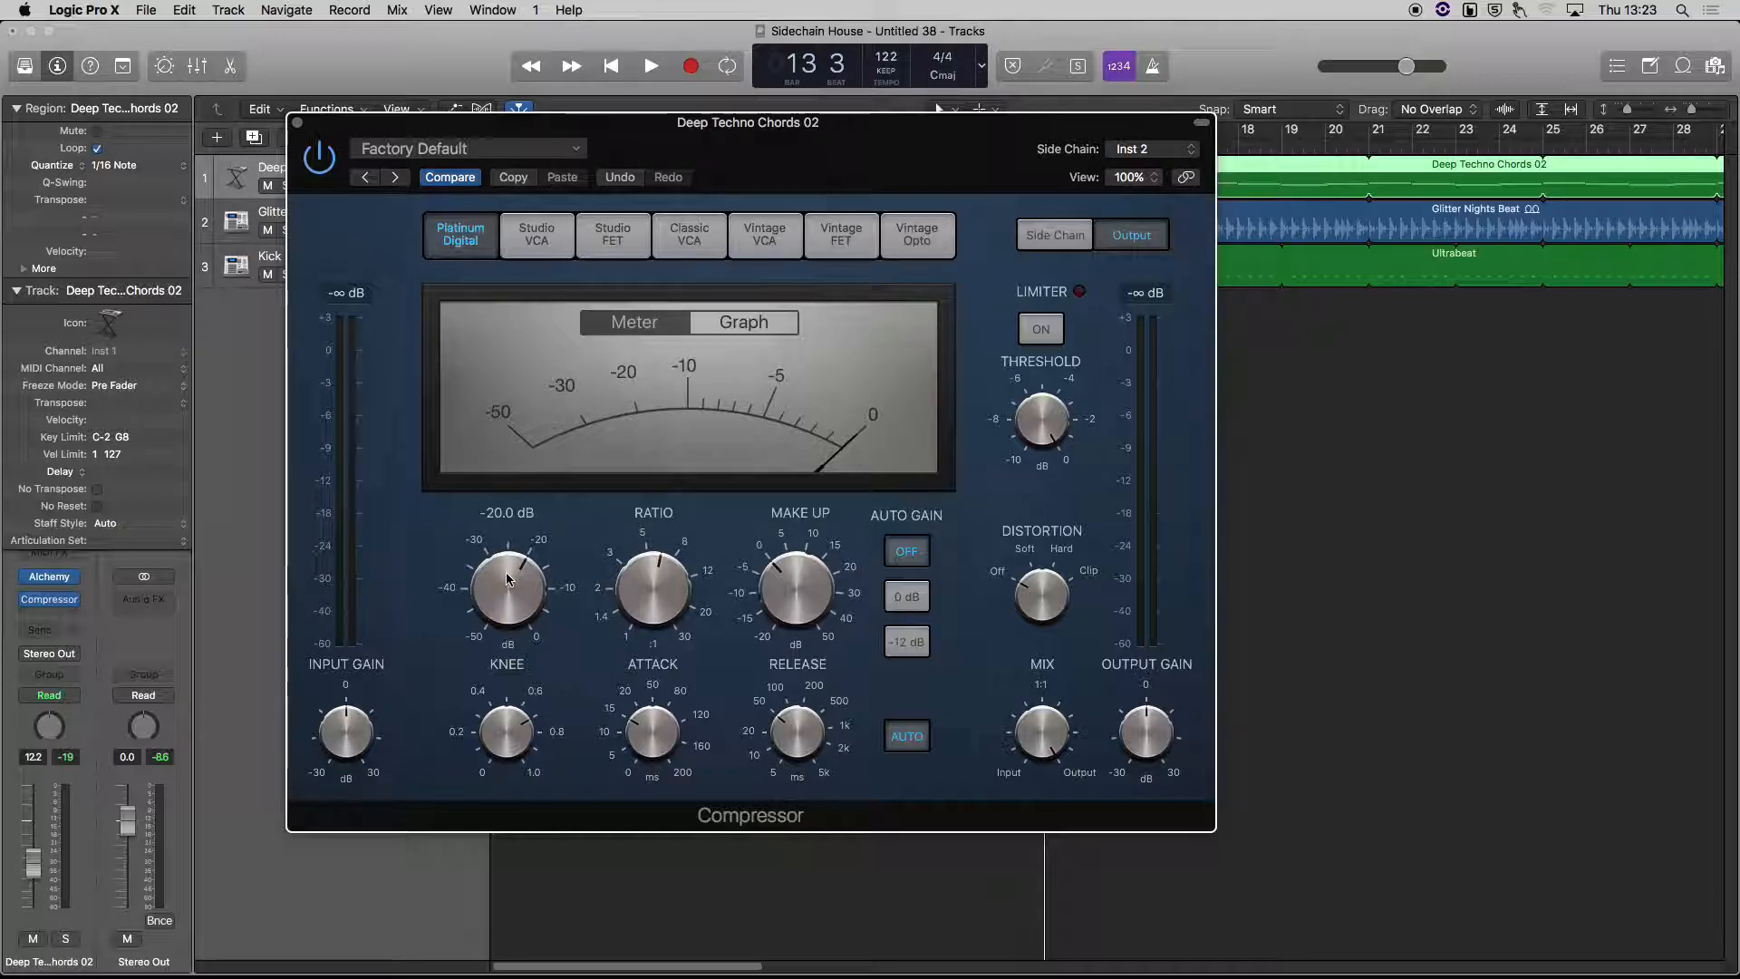
key(space)
drag(506, 580, 521, 655)
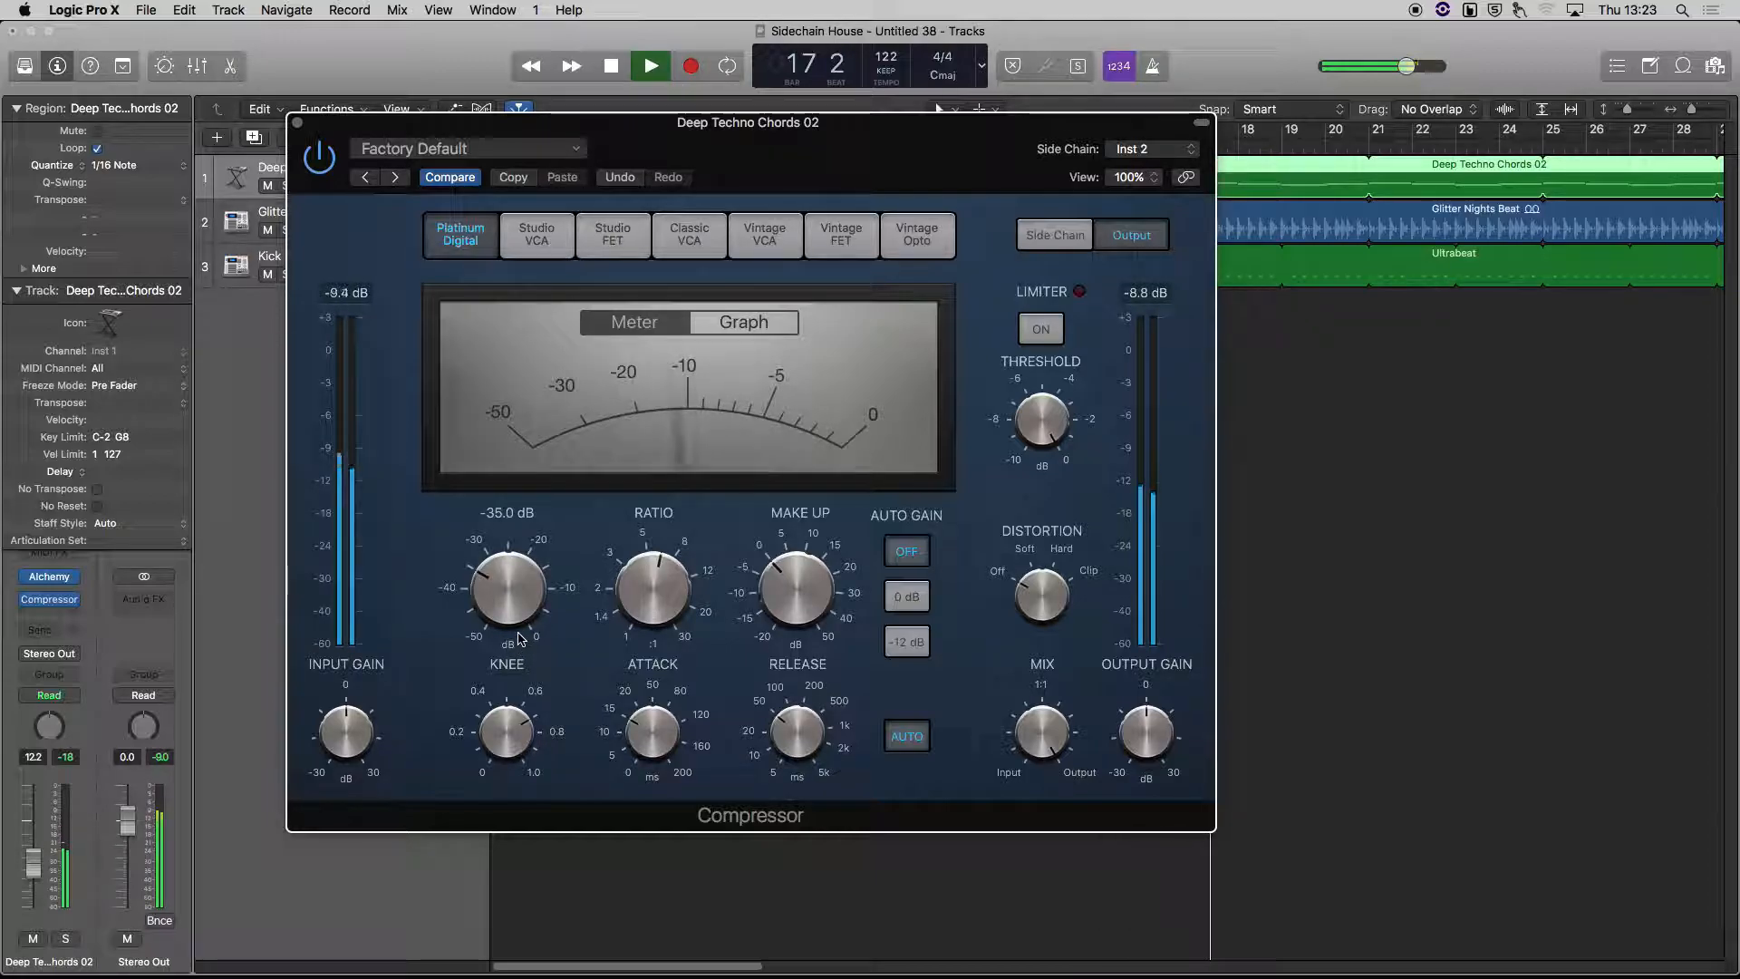
drag(517, 603, 517, 598)
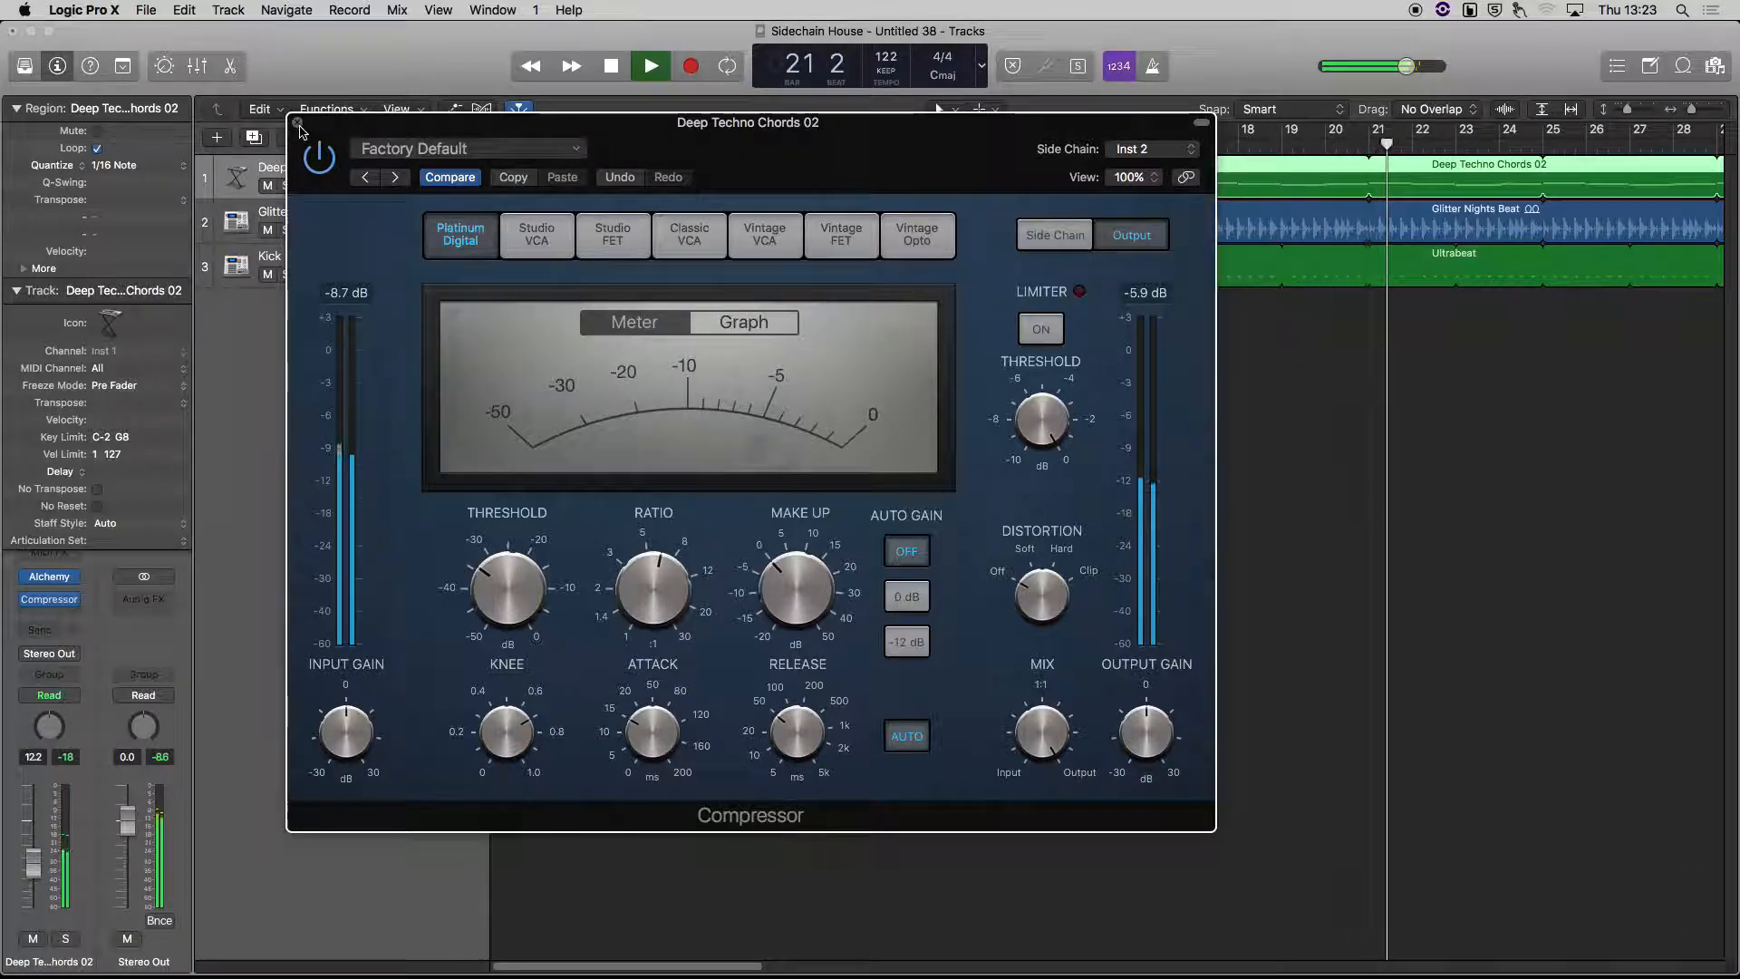
Close the compressor, mute the Glitter Nights Beat track, and listen to the chords and kick before stopping playback.
key(super+w)
click(267, 230)
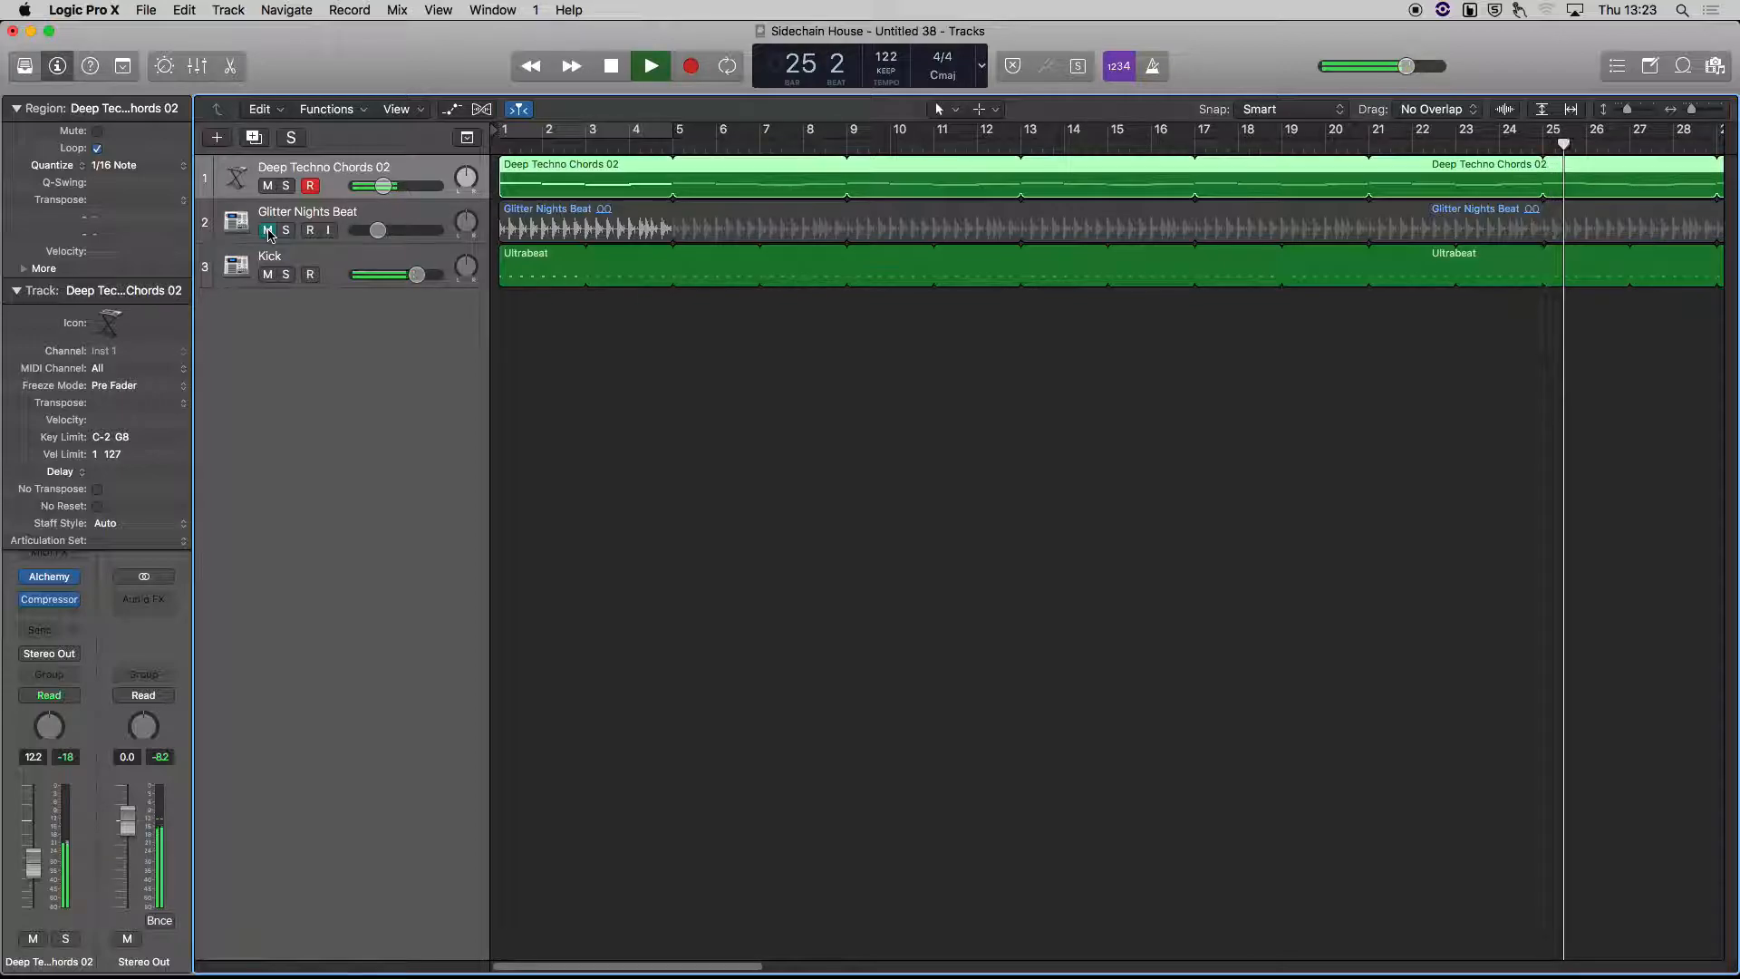
mouse_move(27, 601)
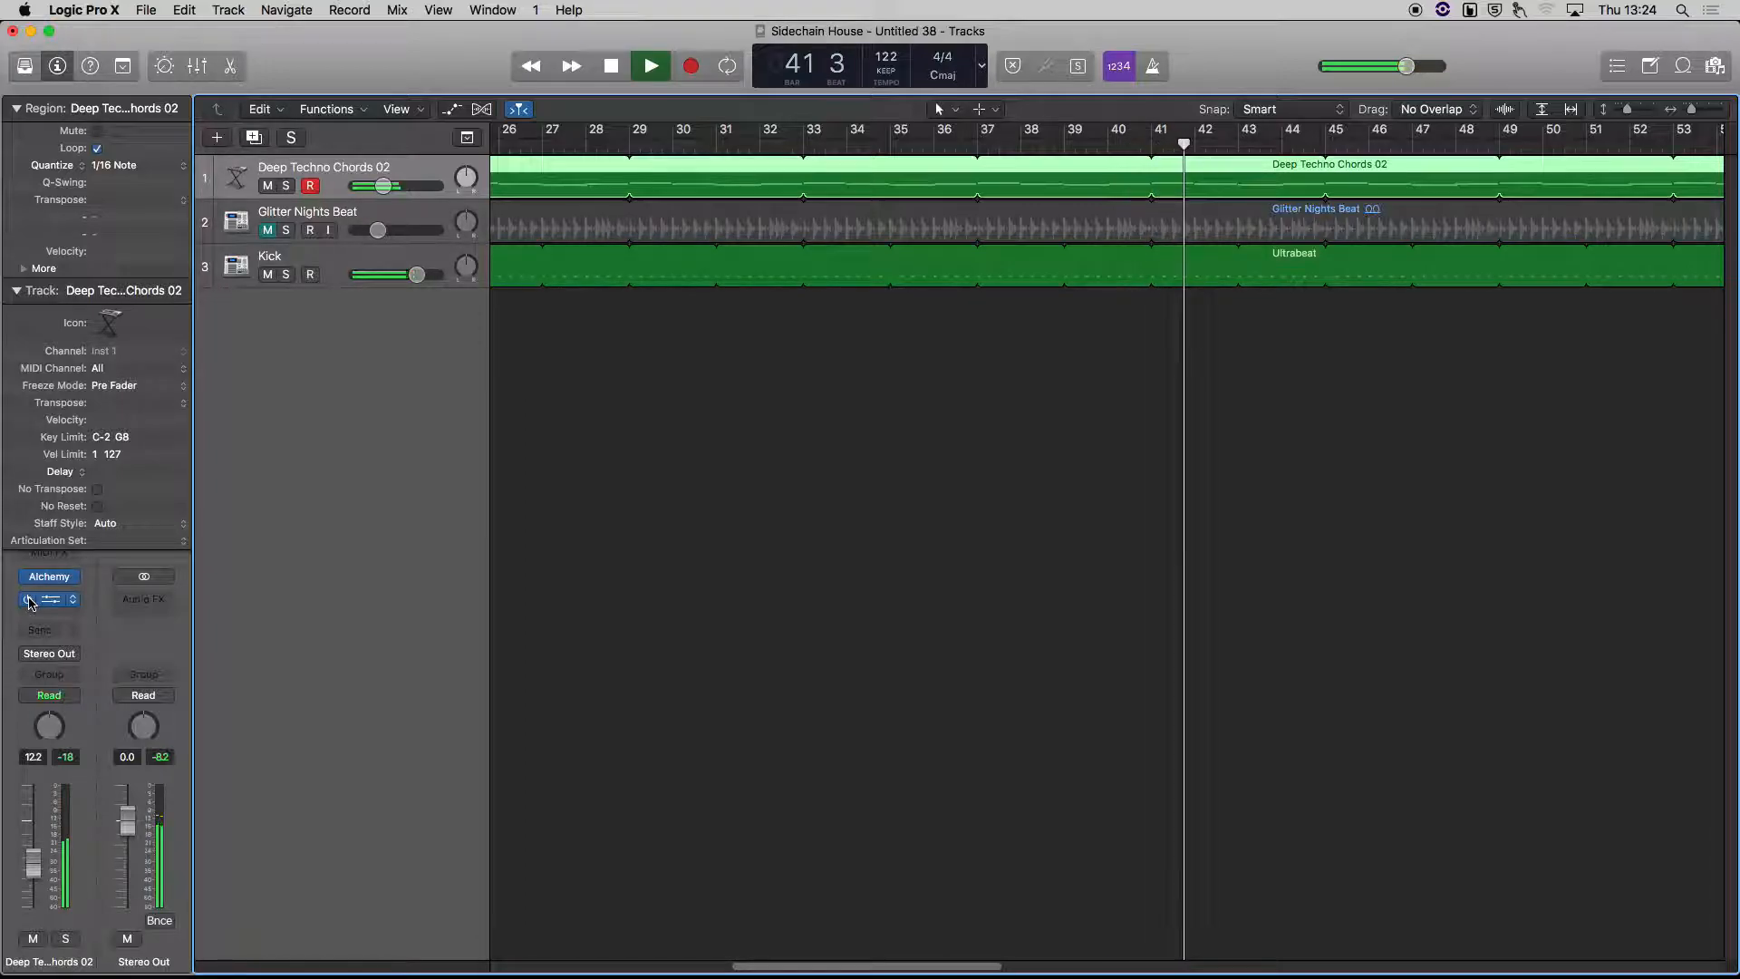
key(space)
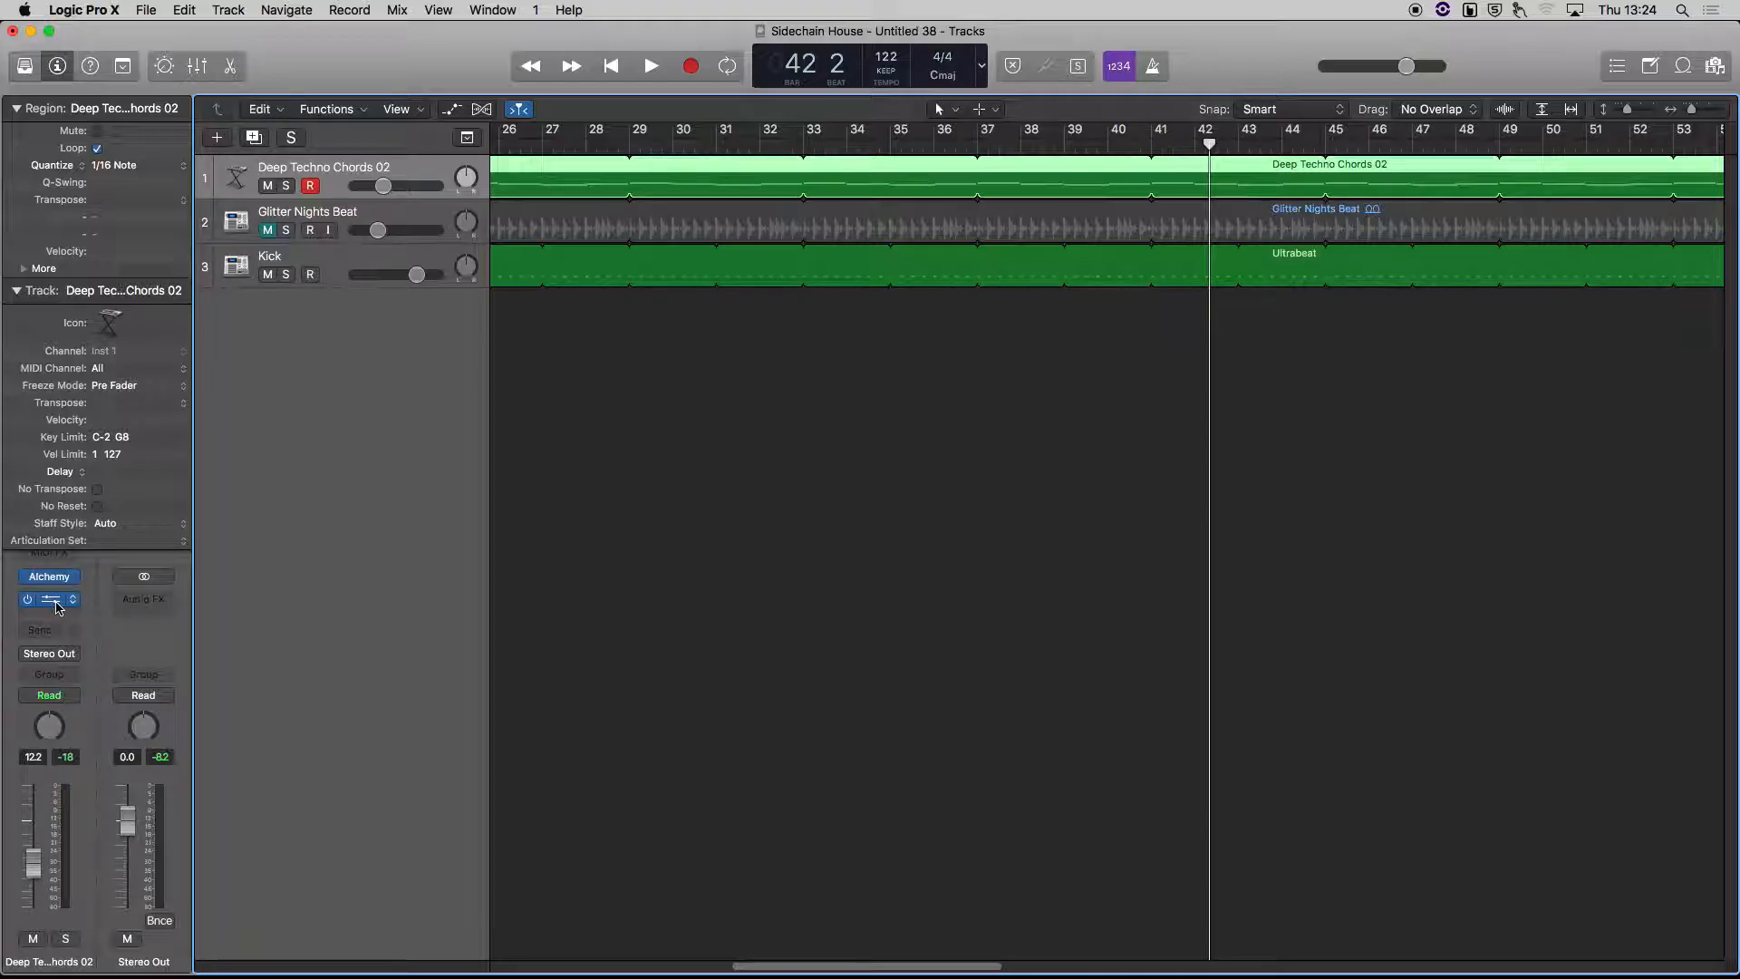
Reopen the chords' compressor, raise its ratio, lower the threshold to -45.5 dB, and increase the make-up gain during playback.
click(56, 603)
drag(637, 607, 648, 585)
drag(488, 593, 522, 635)
key(space)
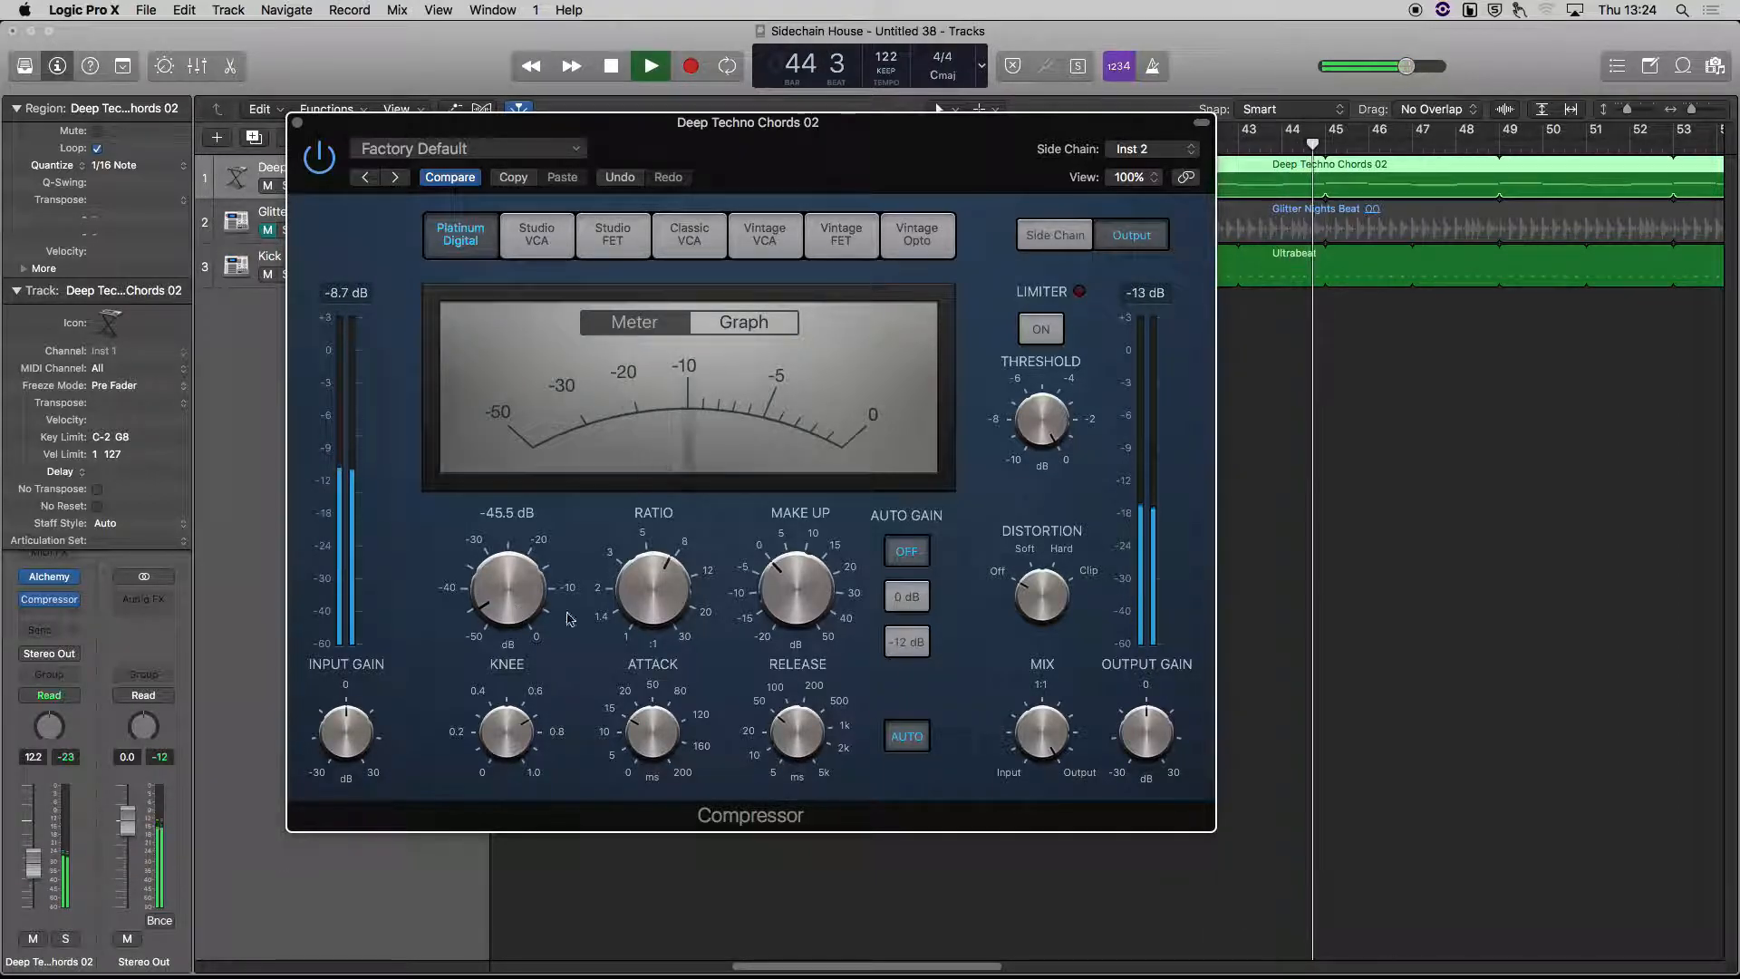
drag(818, 603, 820, 586)
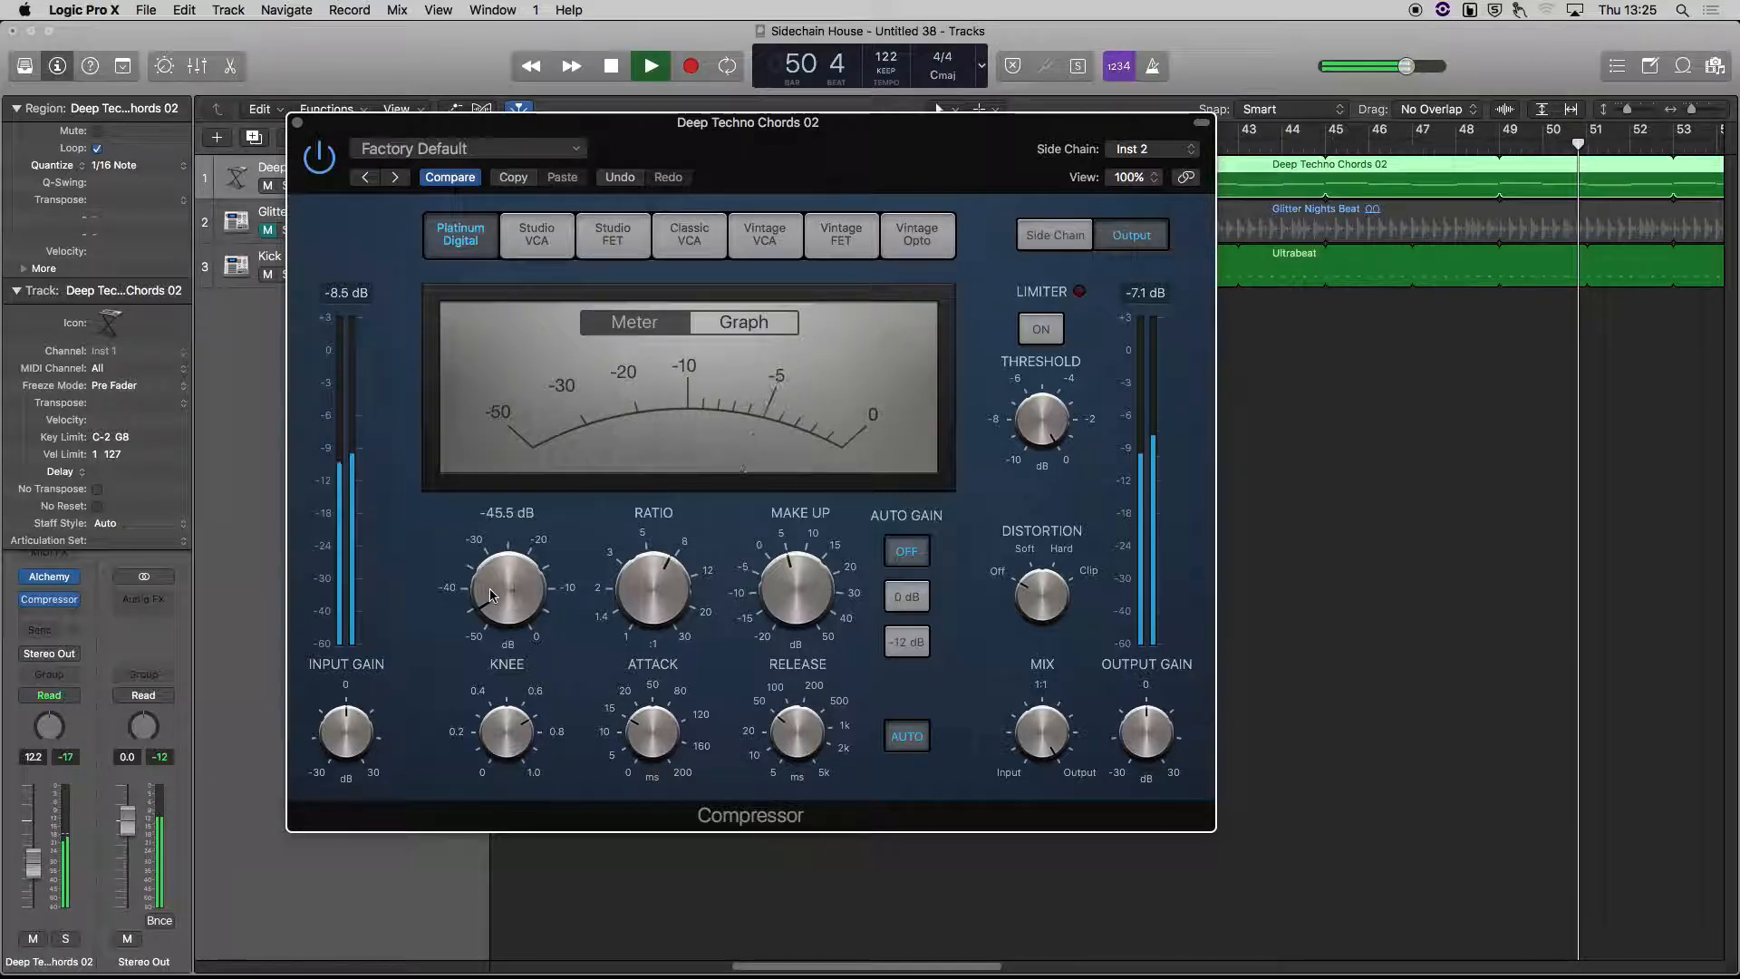
Lower the compressor's ratio to between 3:1 and 5:1, stop playback, and raise the threshold to -13.5 dB.
drag(660, 586, 664, 620)
mouse_move(509, 605)
mouse_down()
mouse_move(511, 522)
mouse_move(512, 575)
mouse_up()
key(space)
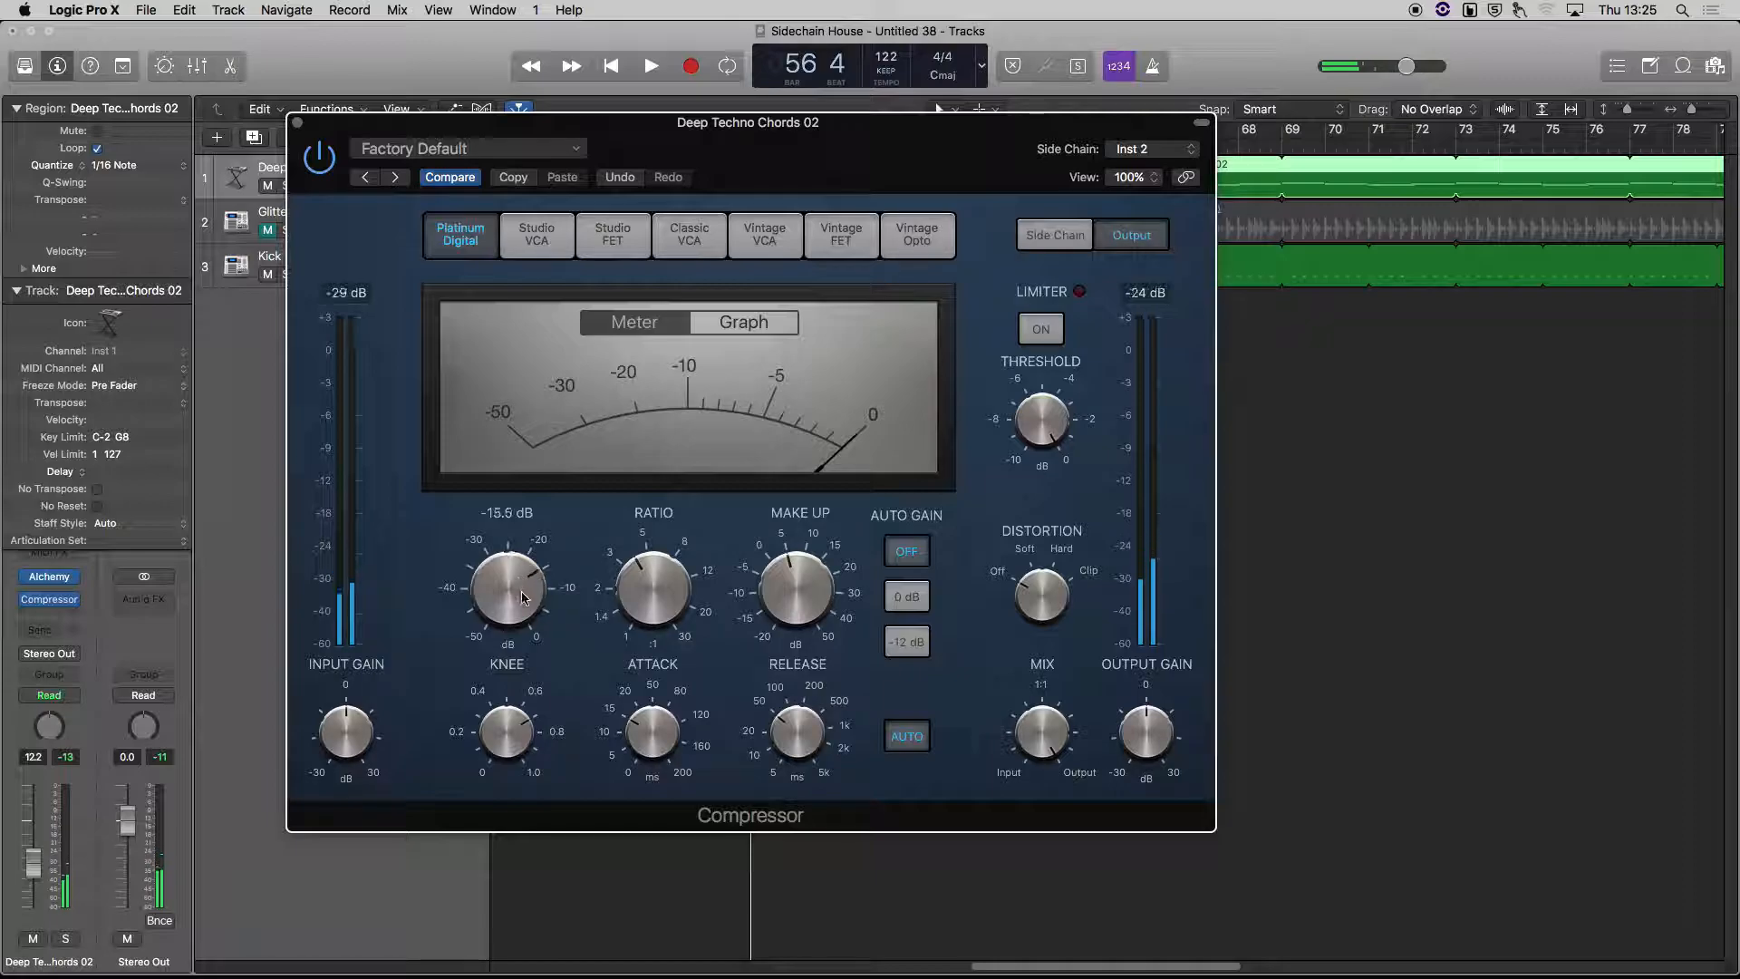
drag(525, 582, 513, 581)
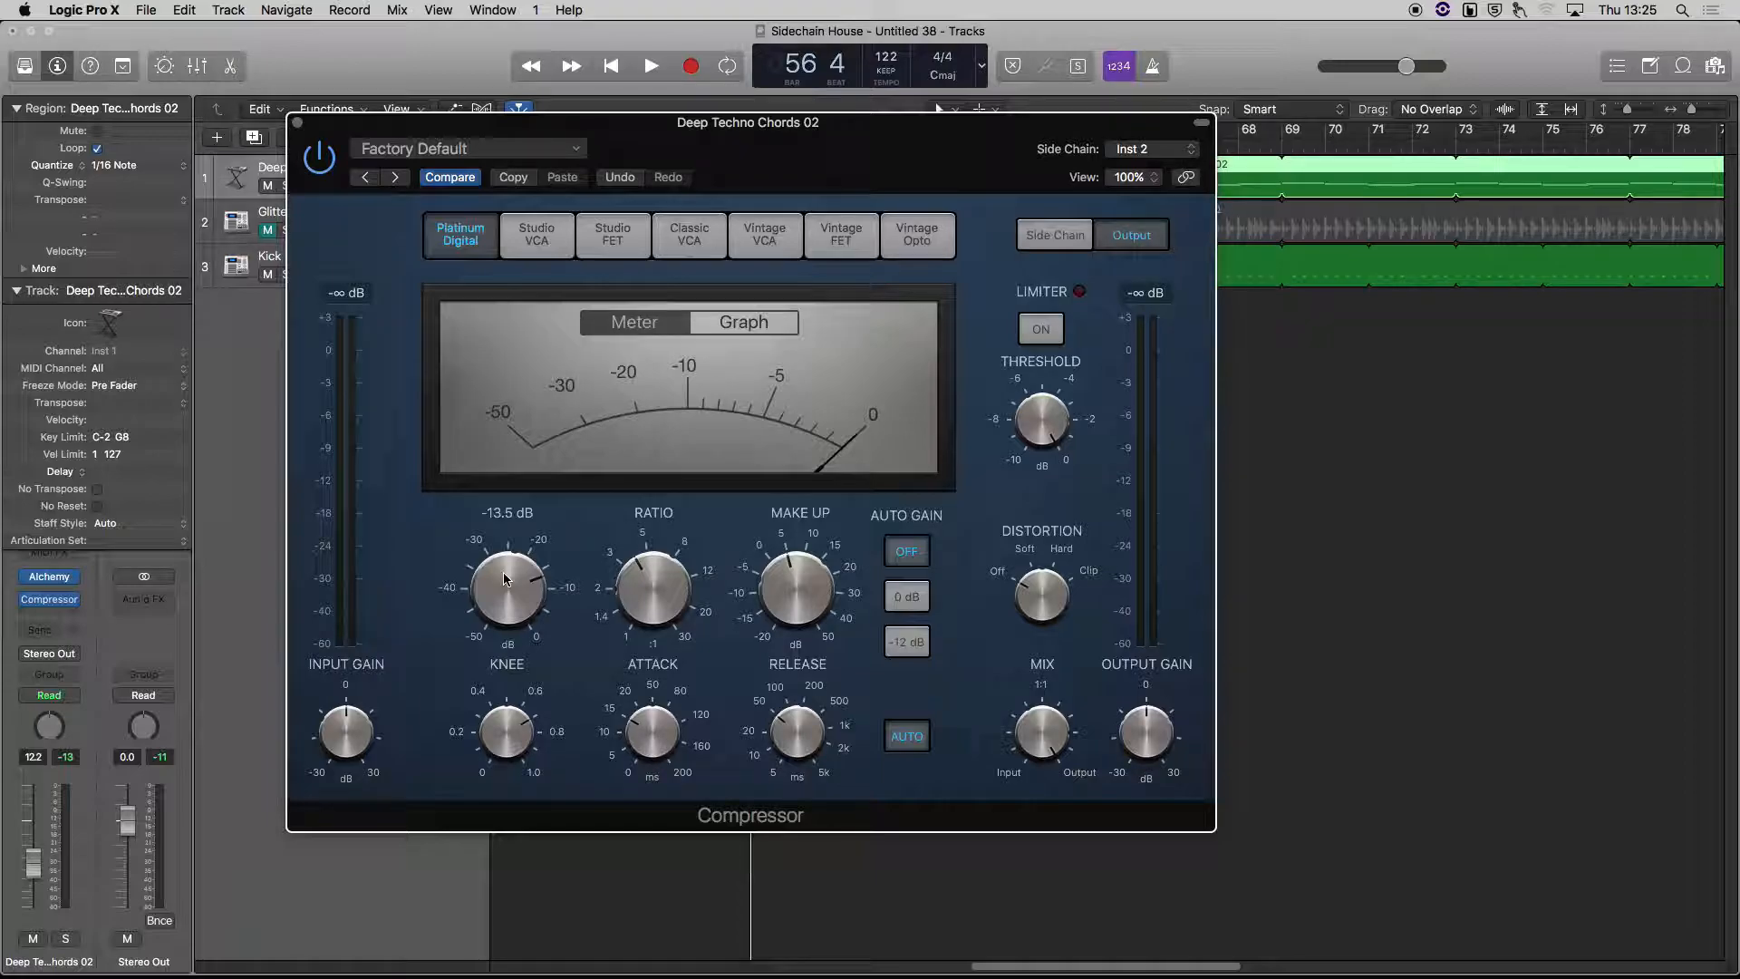
Lower the threshold to -27 dB during playback, stop, and reduce it further to about -35 dB.
key(space)
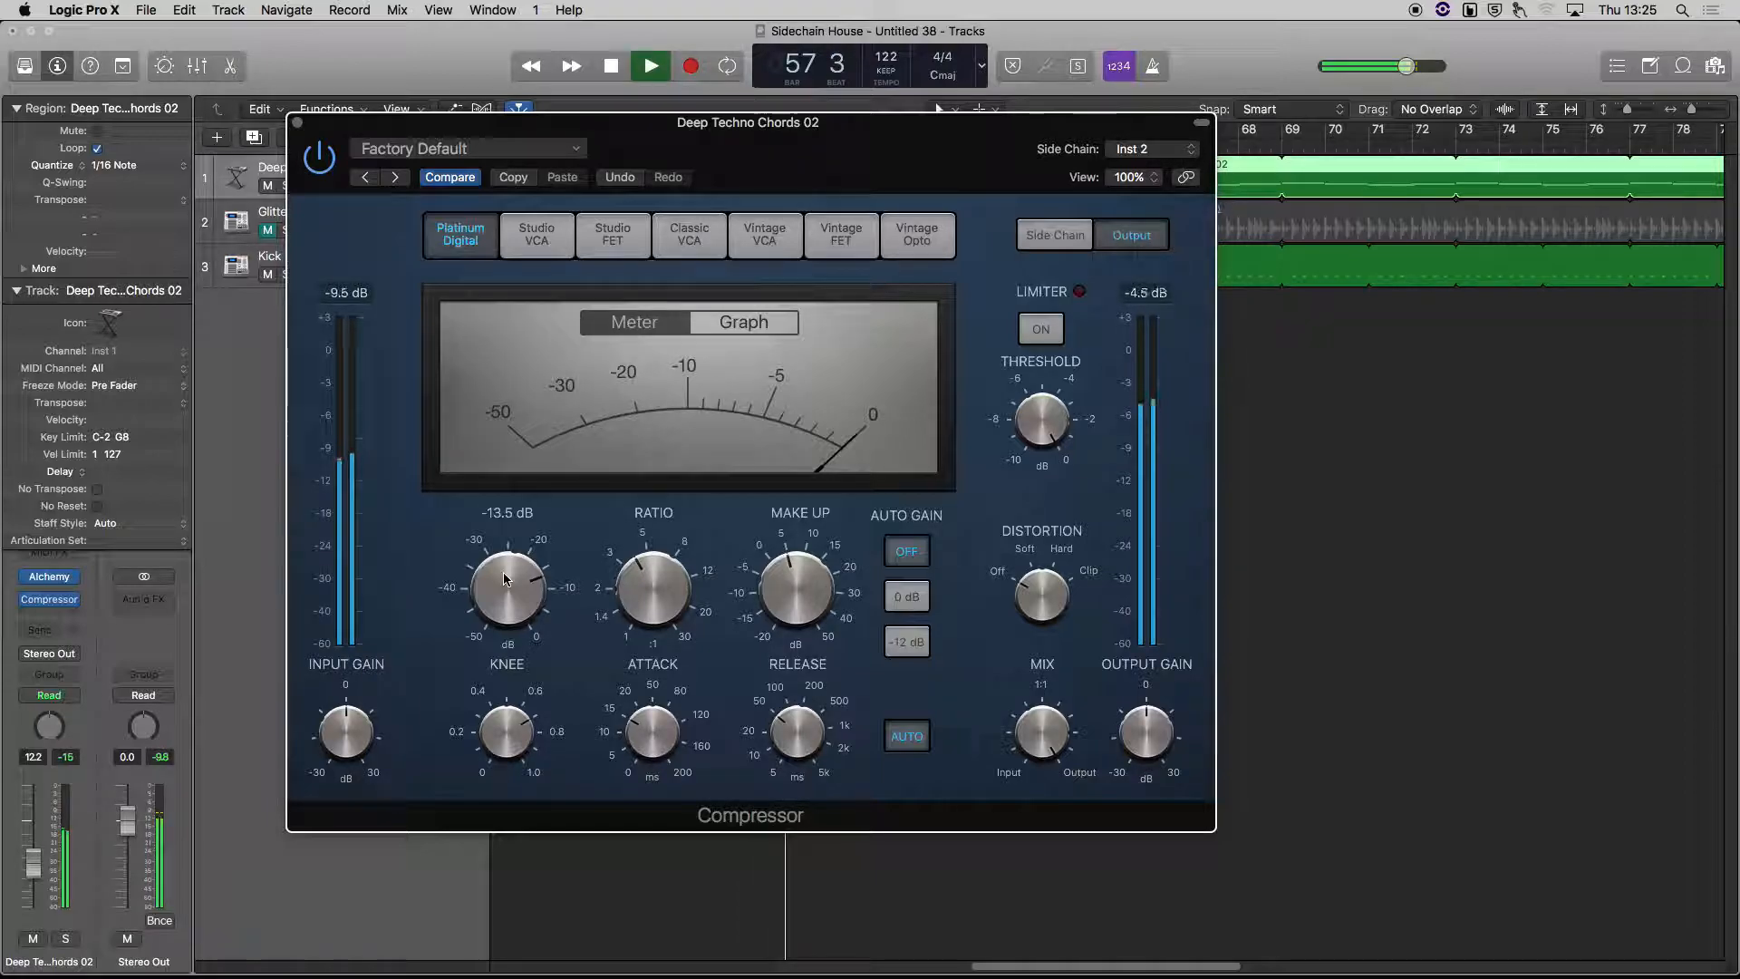
drag(505, 580, 532, 646)
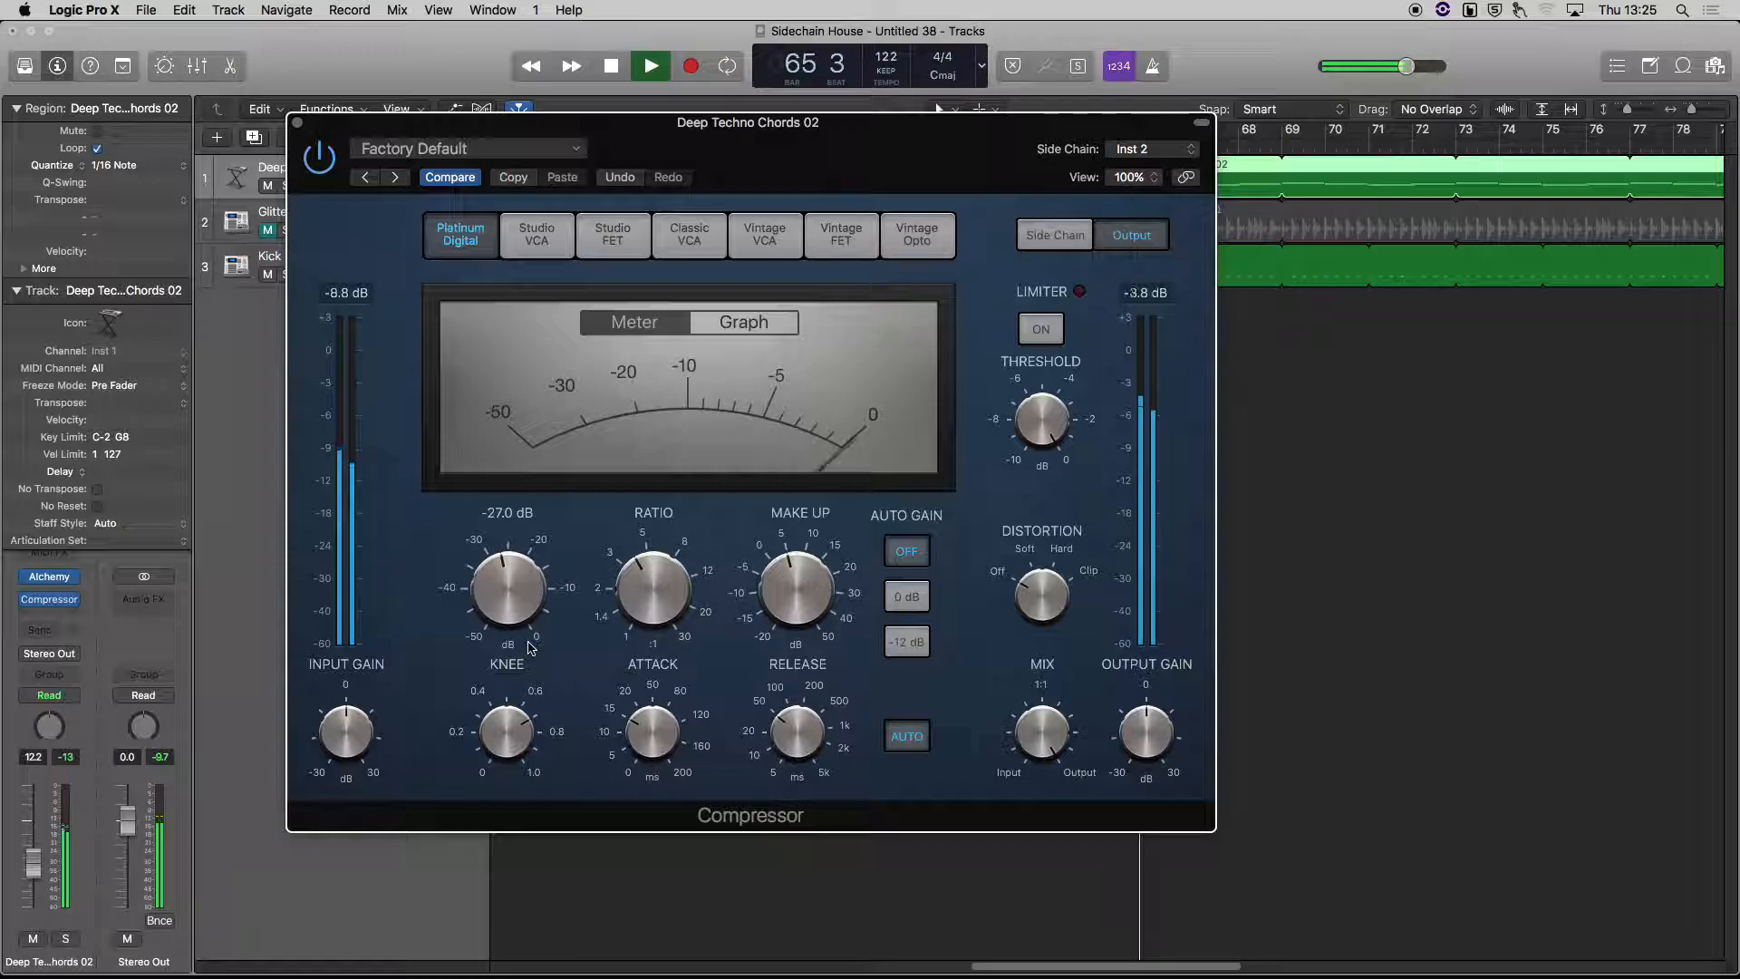
key(space)
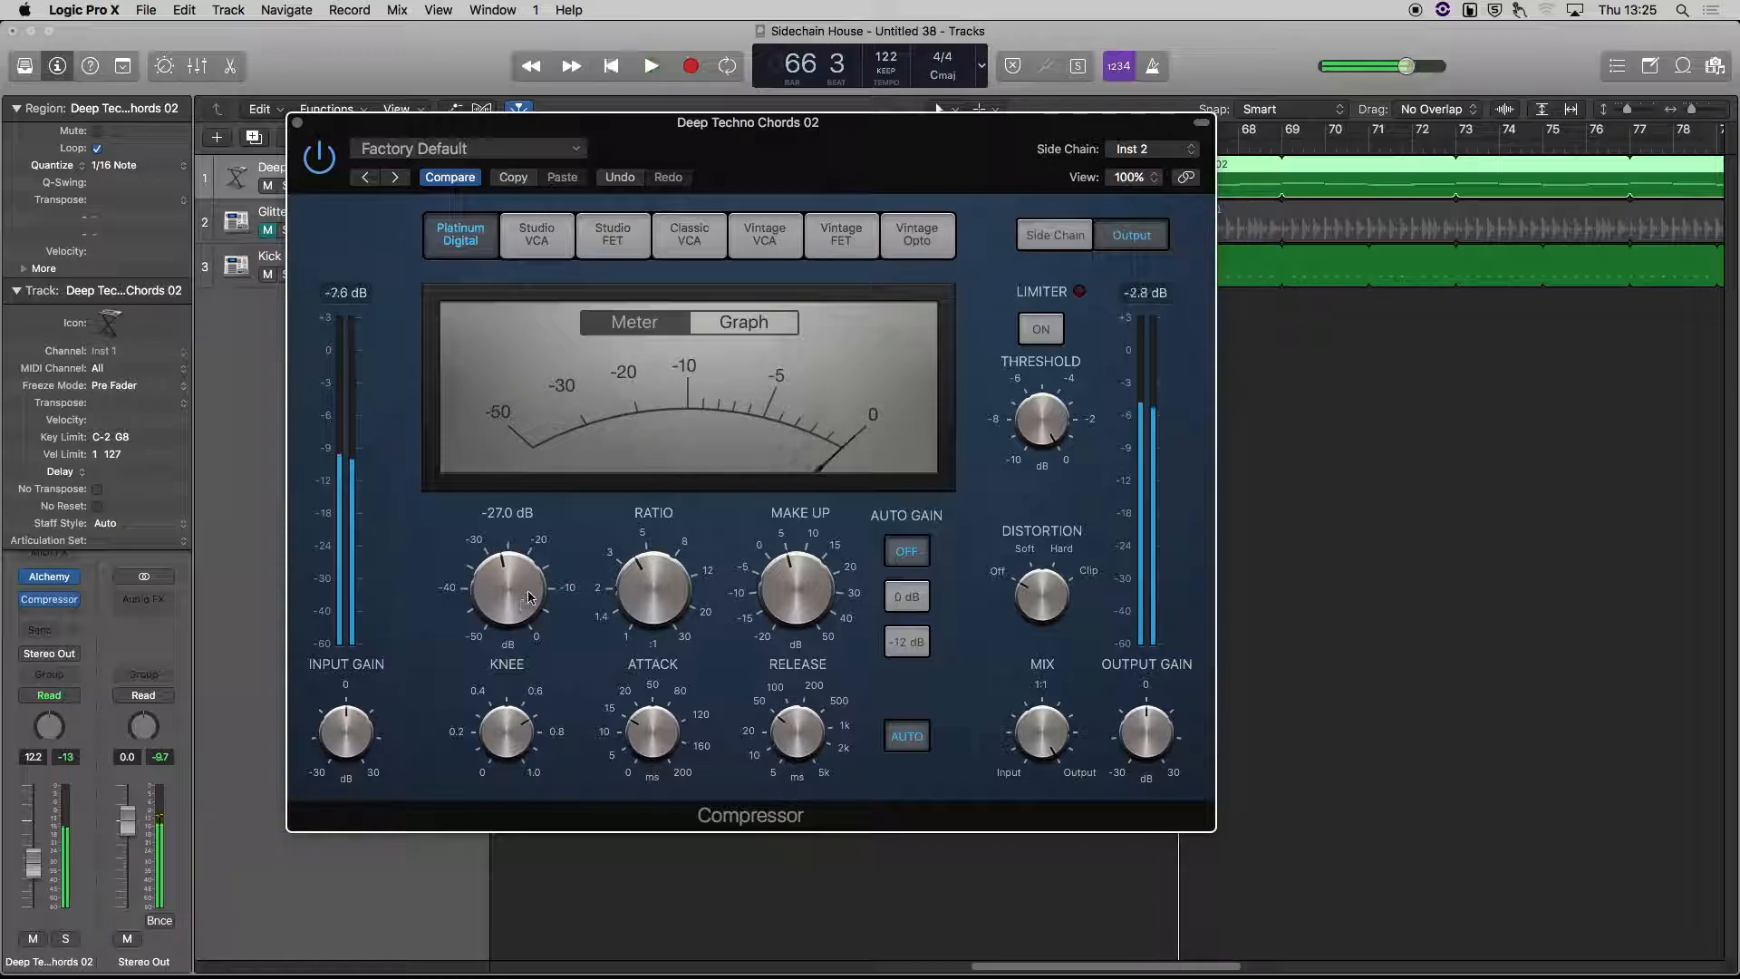
drag(509, 581, 537, 621)
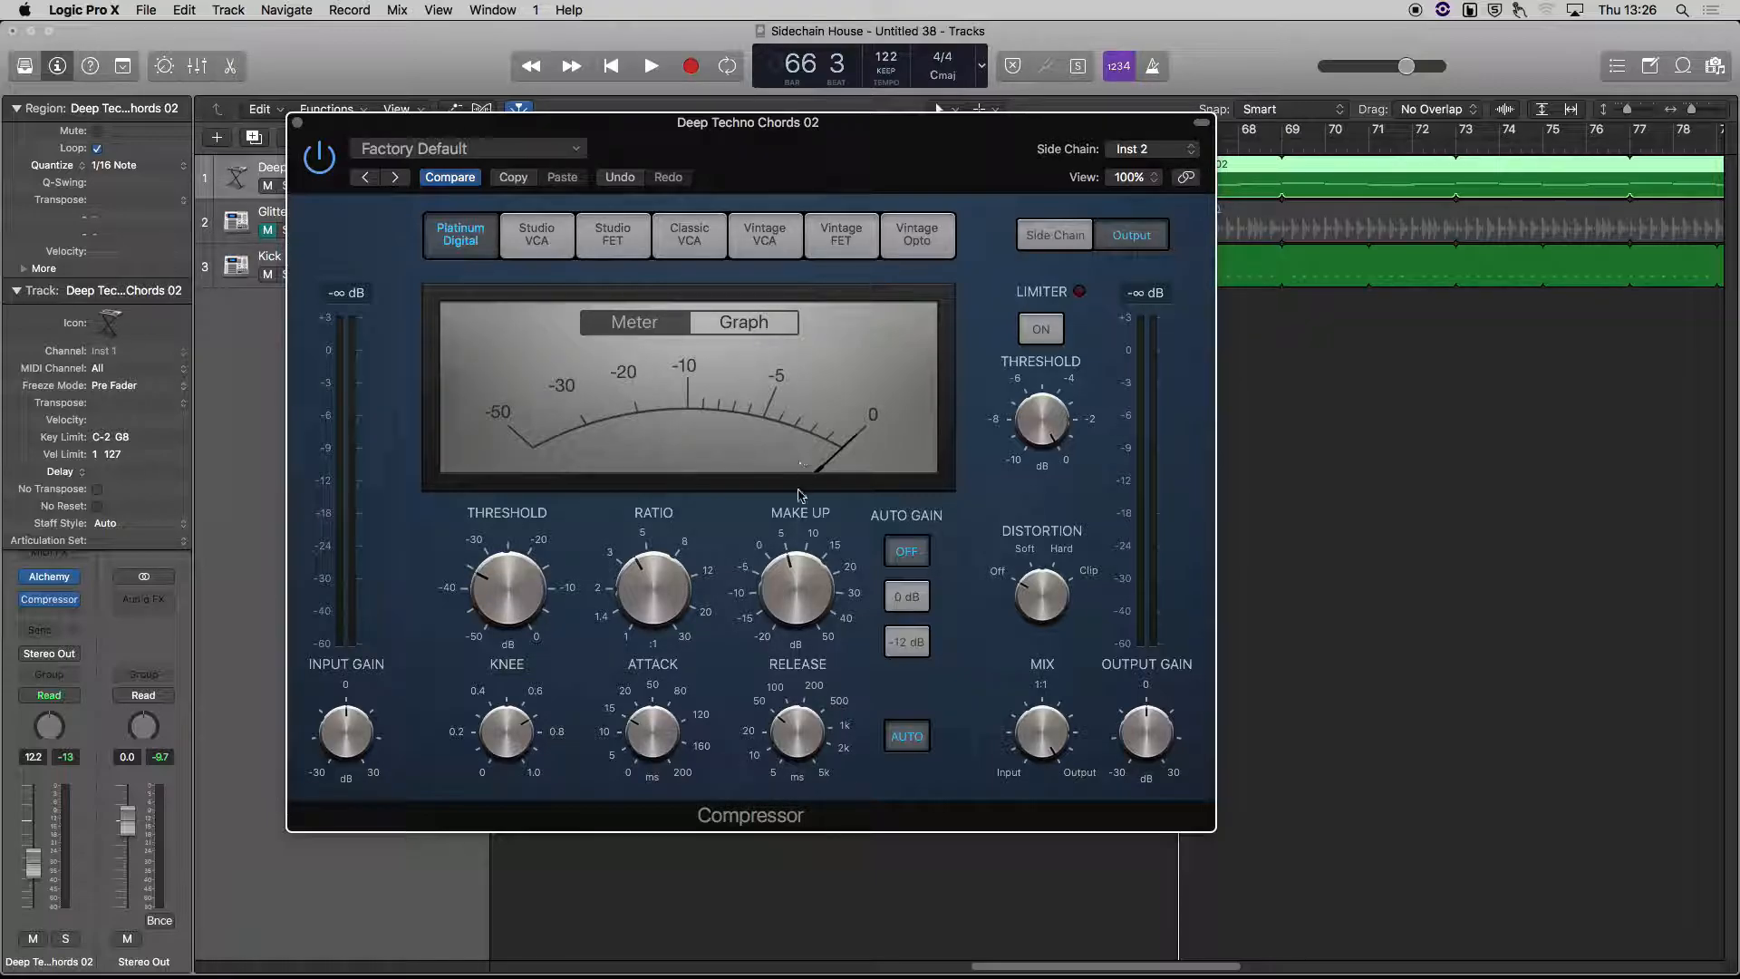
Reselect Kick (Inst 2) as the compressor's side-chain source, select the Kick track, and close the compressor window.
drag(671, 160, 809, 417)
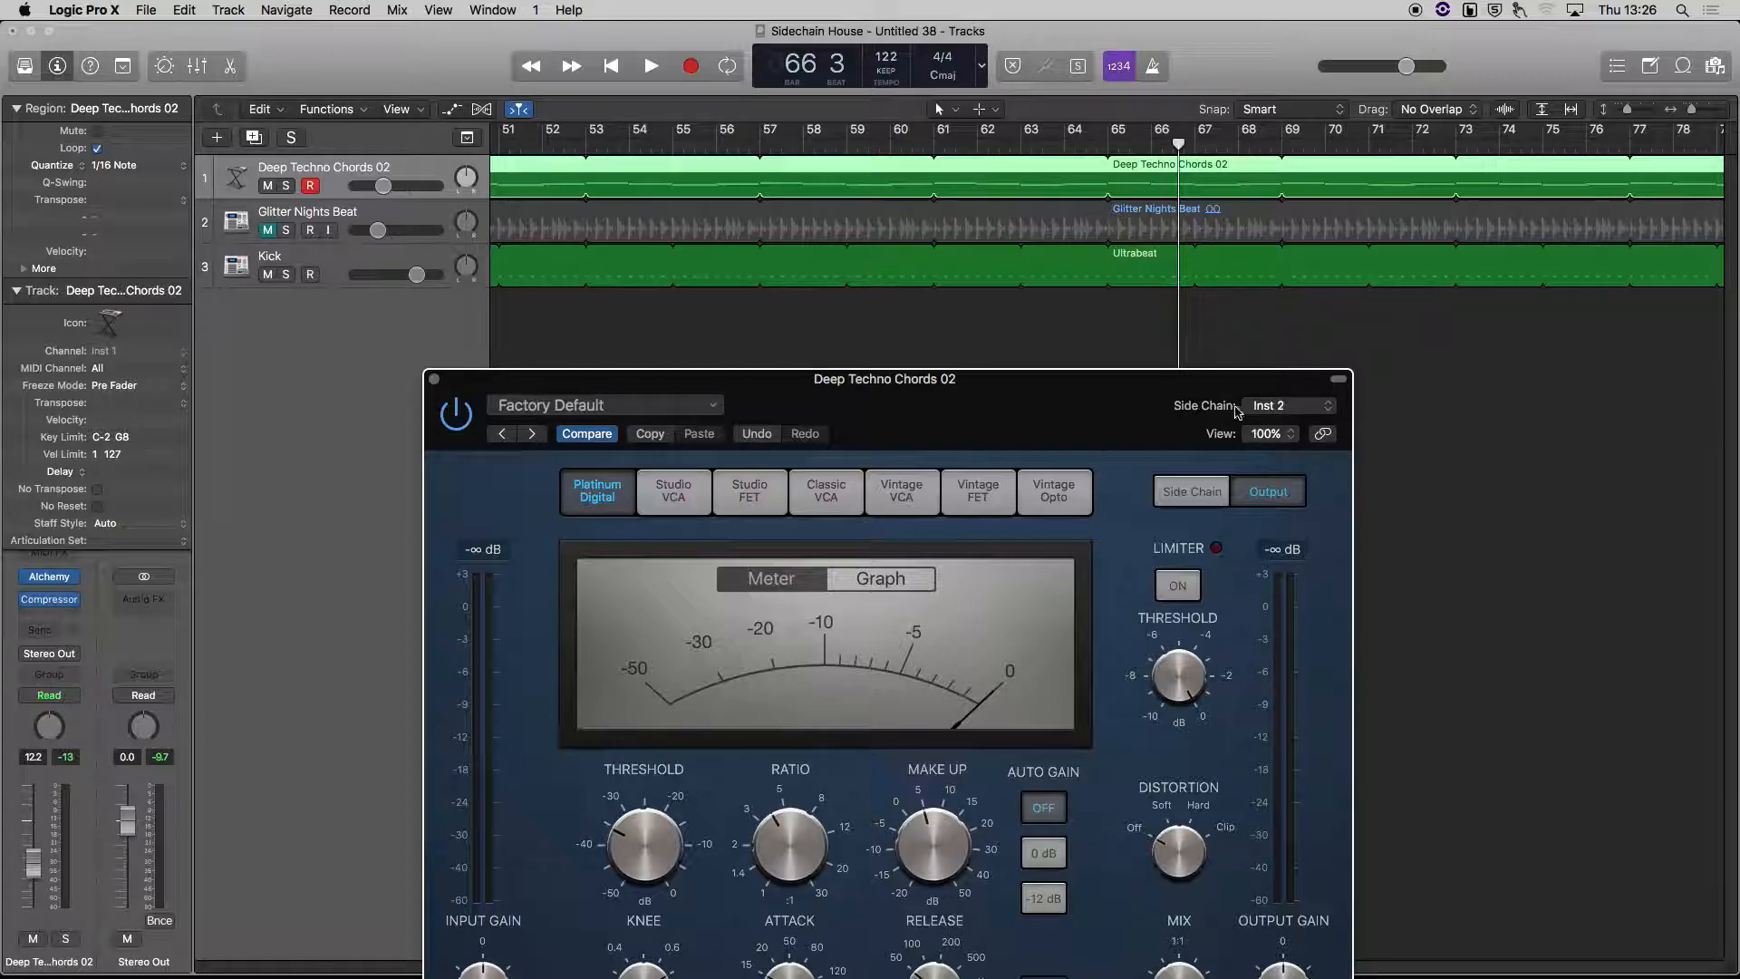
drag(1189, 390, 1039, 244)
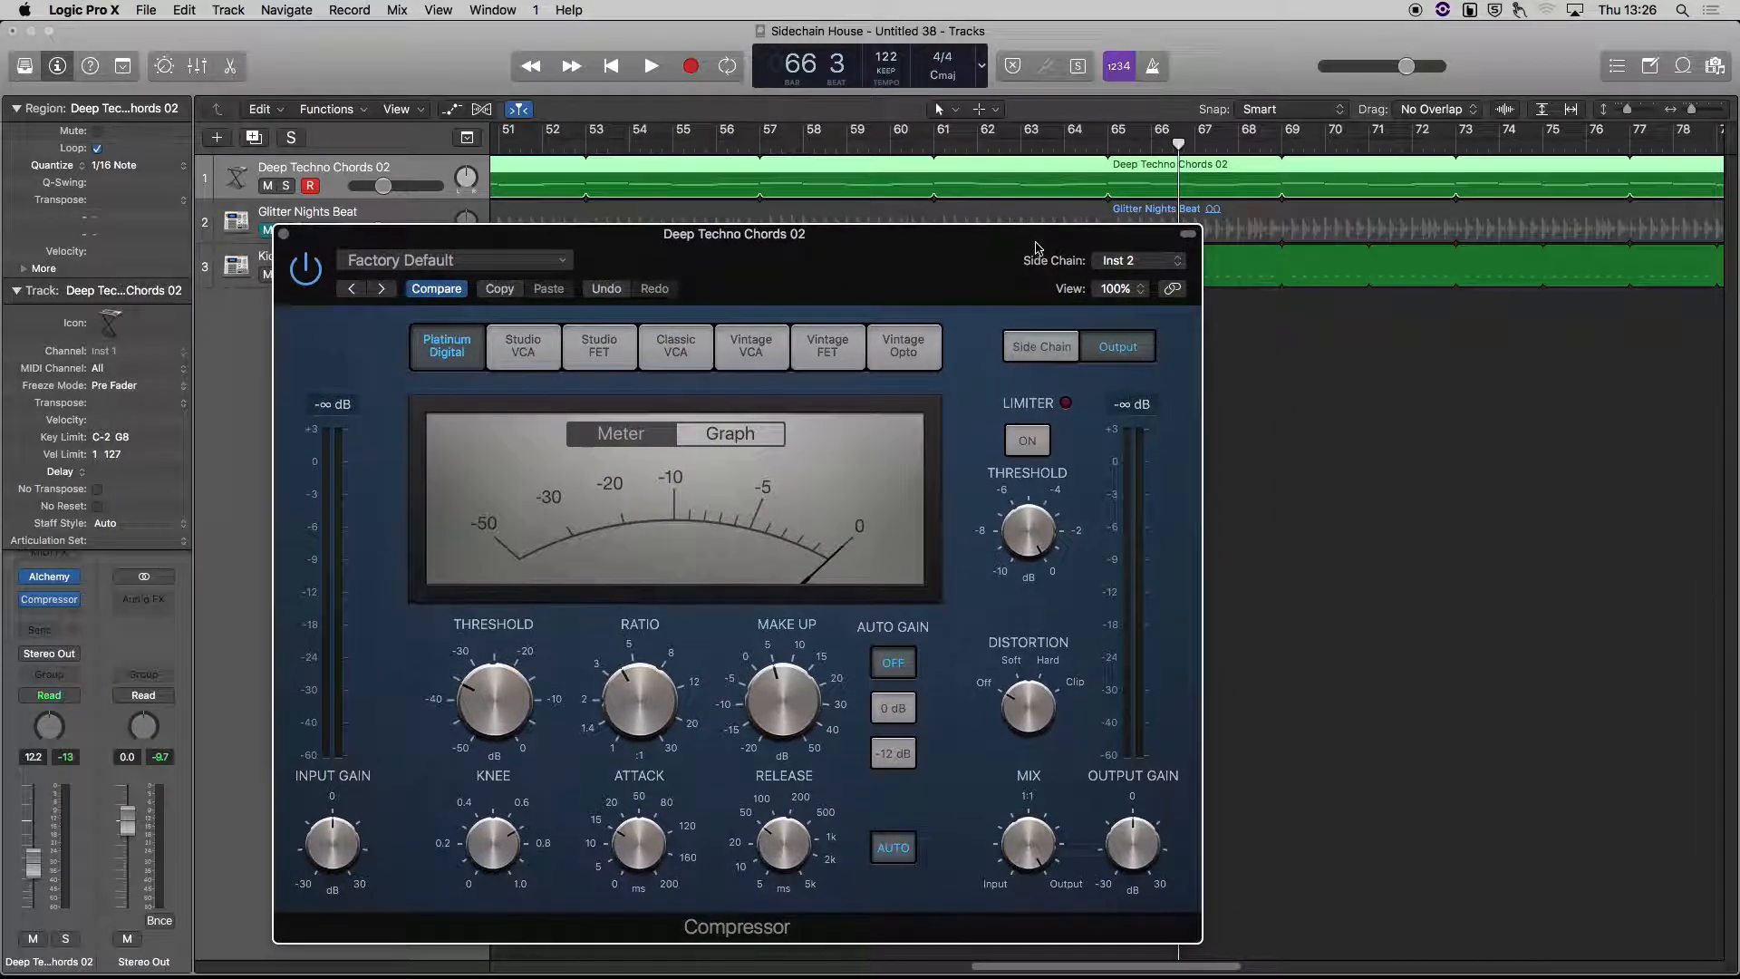
click(1131, 265)
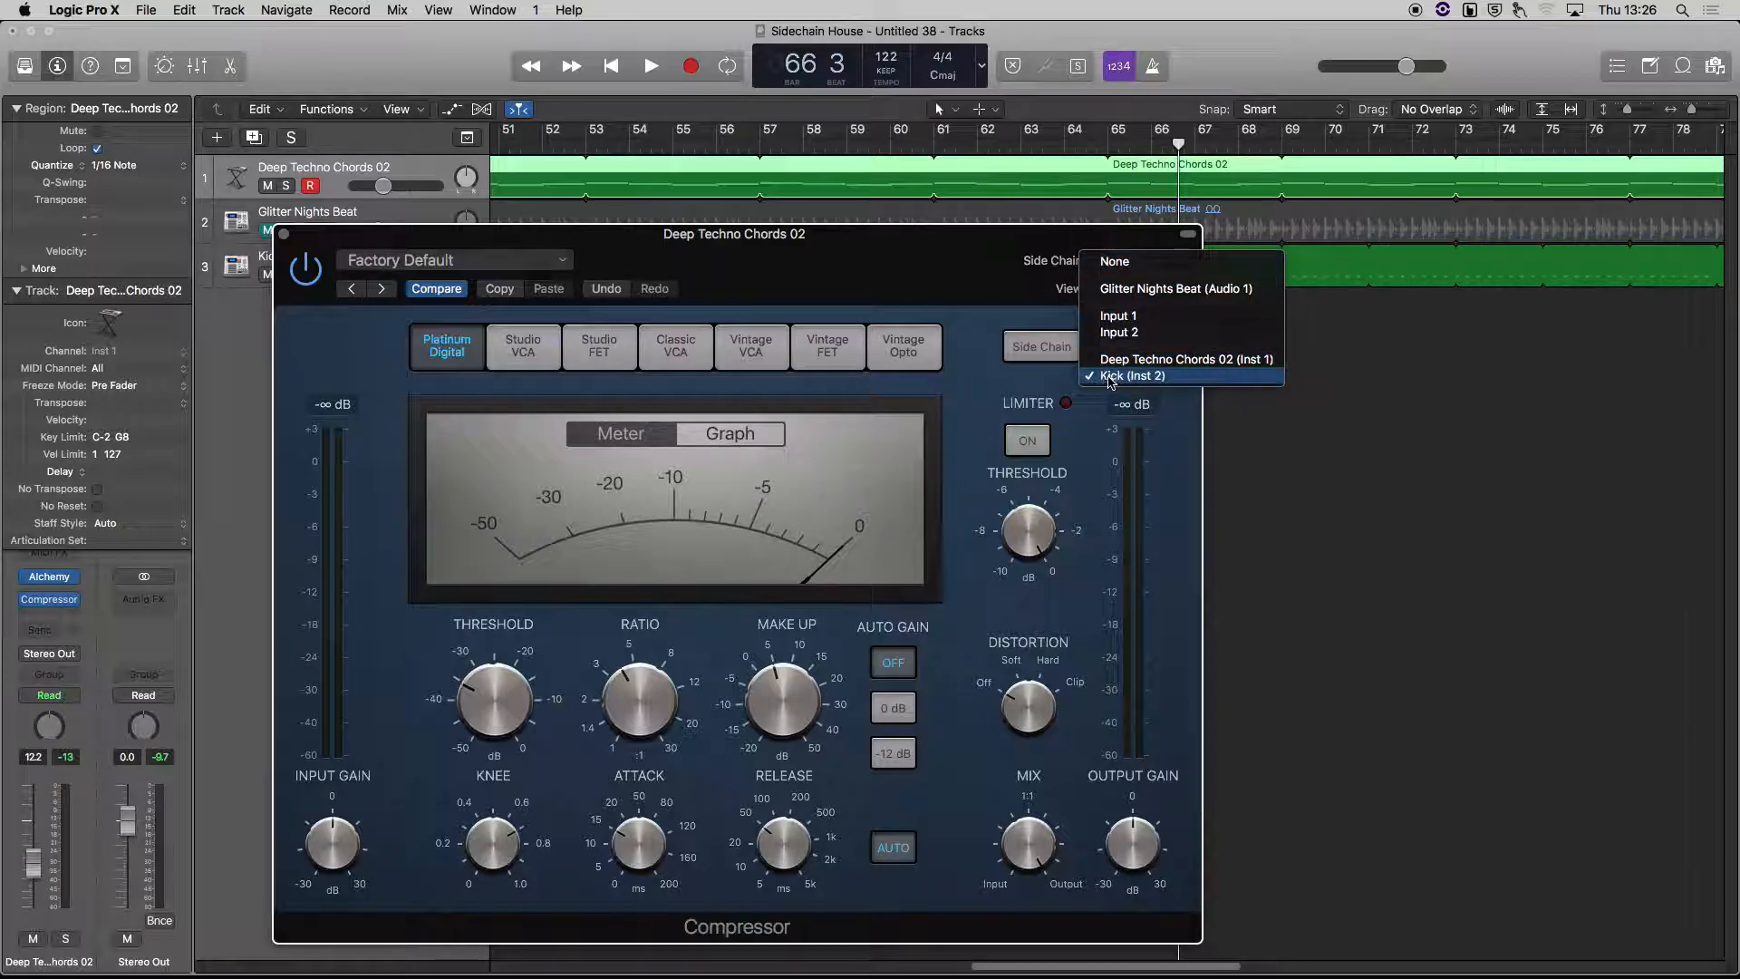
drag(965, 277, 1017, 355)
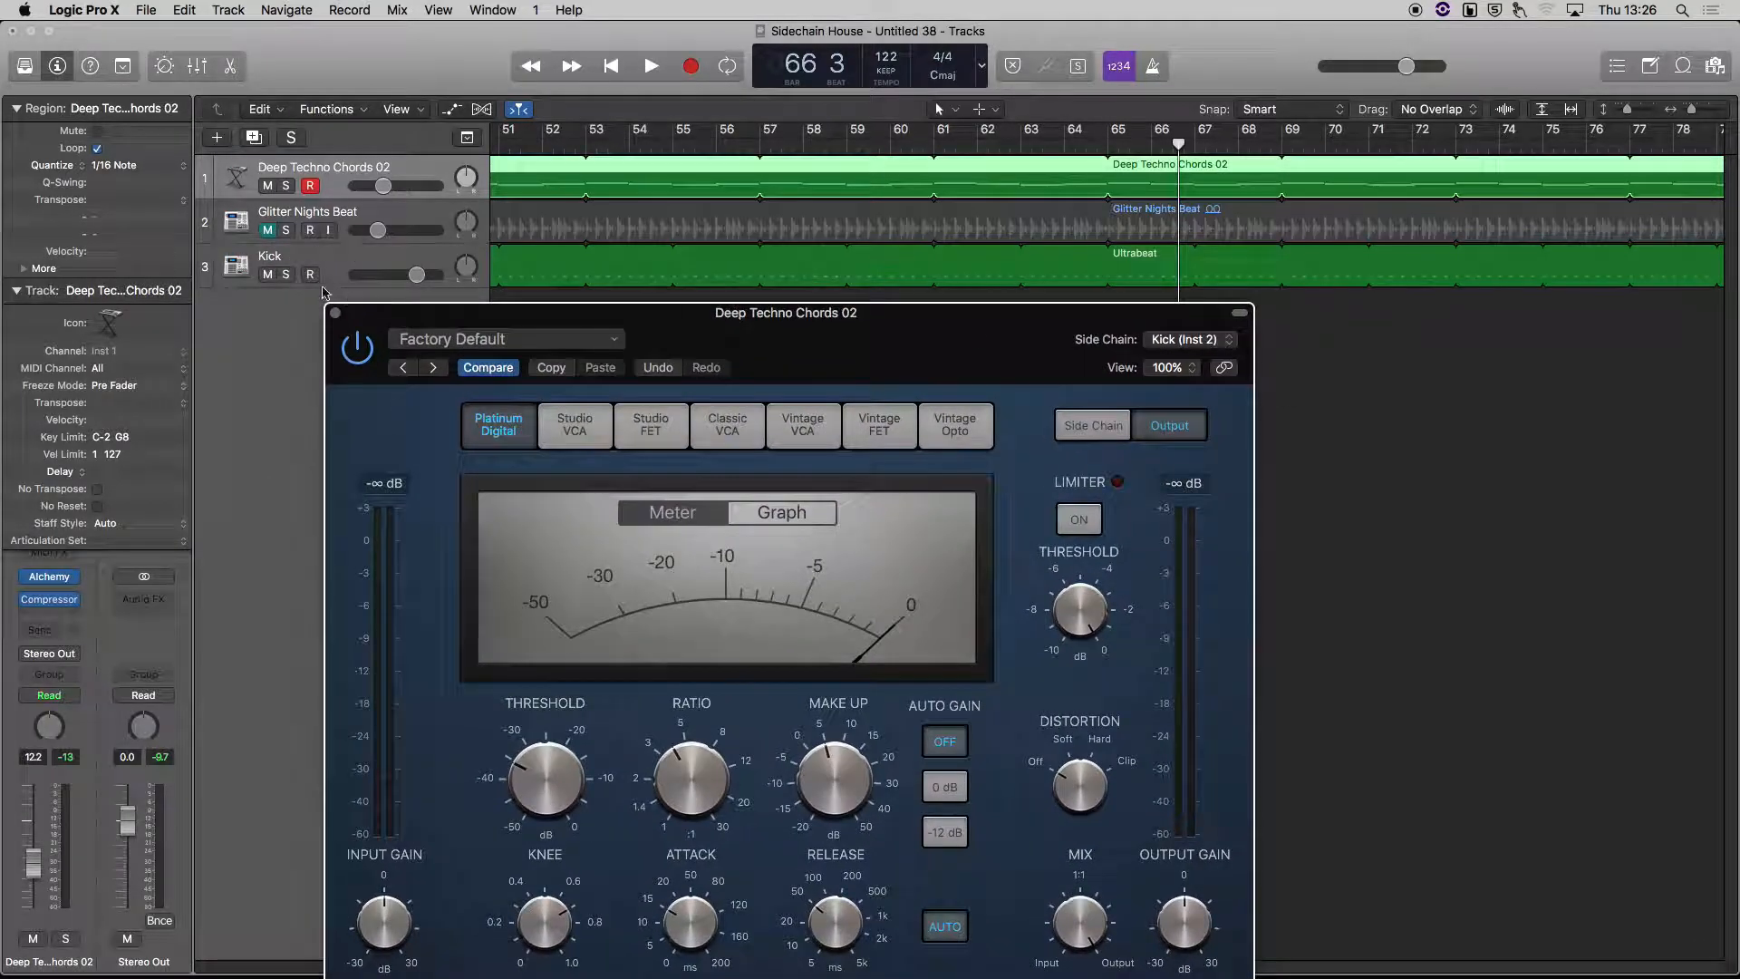
click(562, 258)
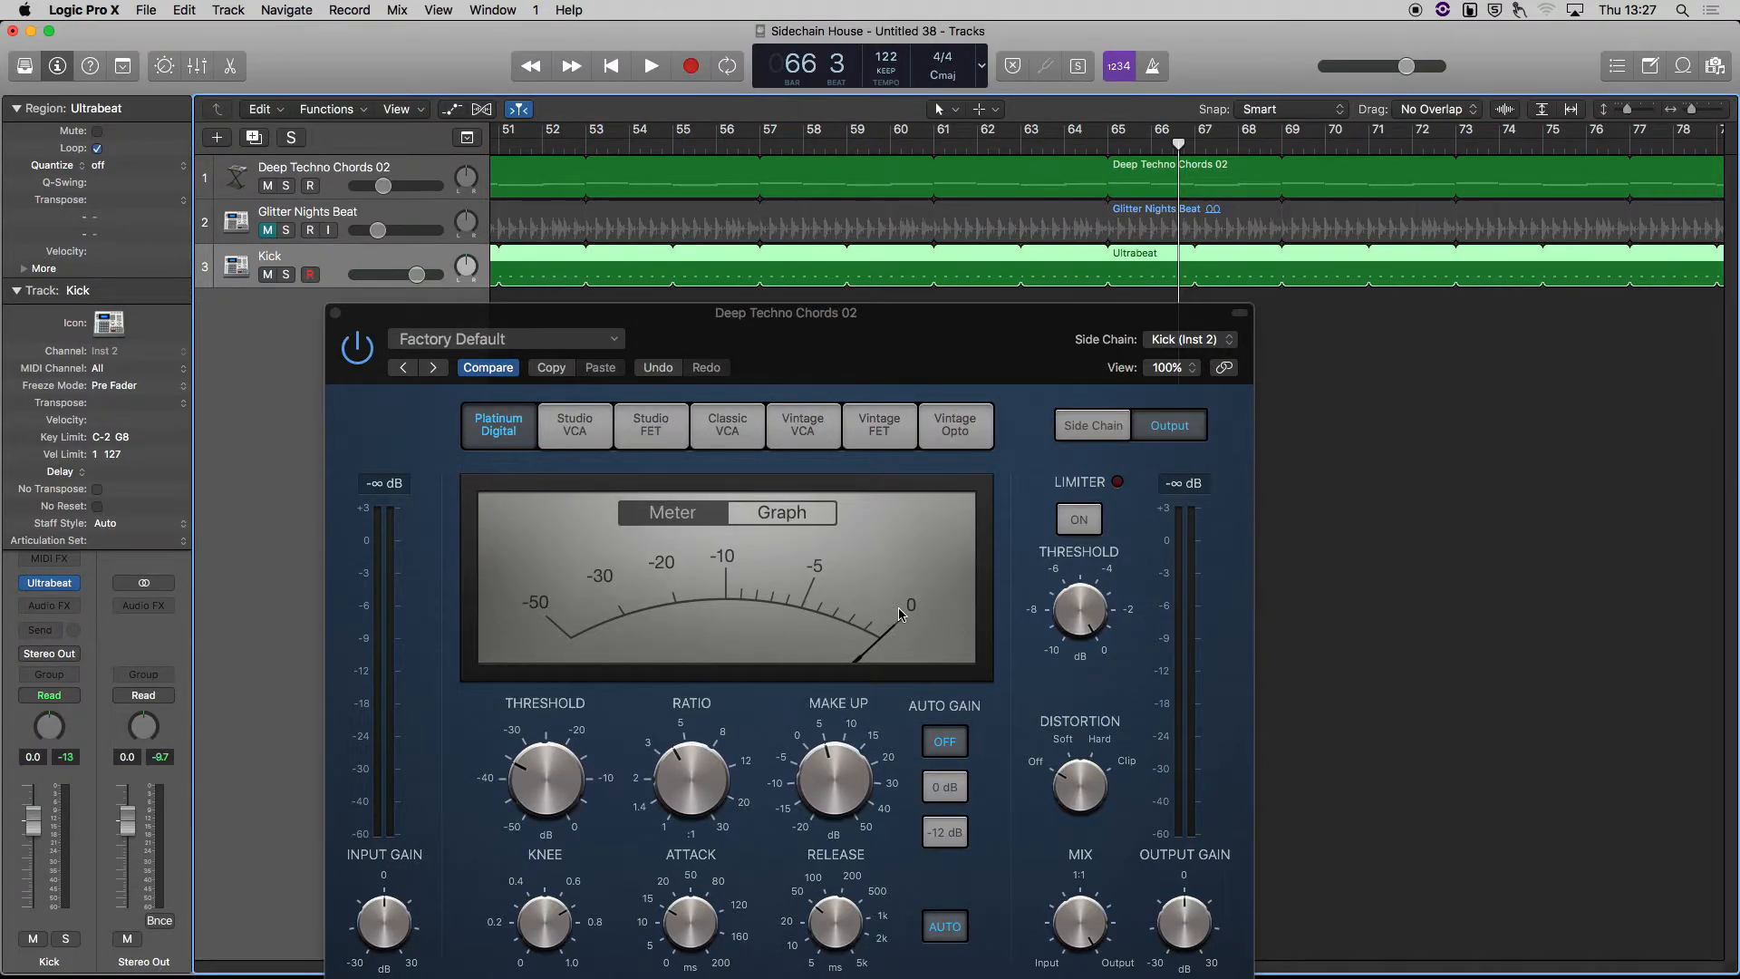
click(334, 312)
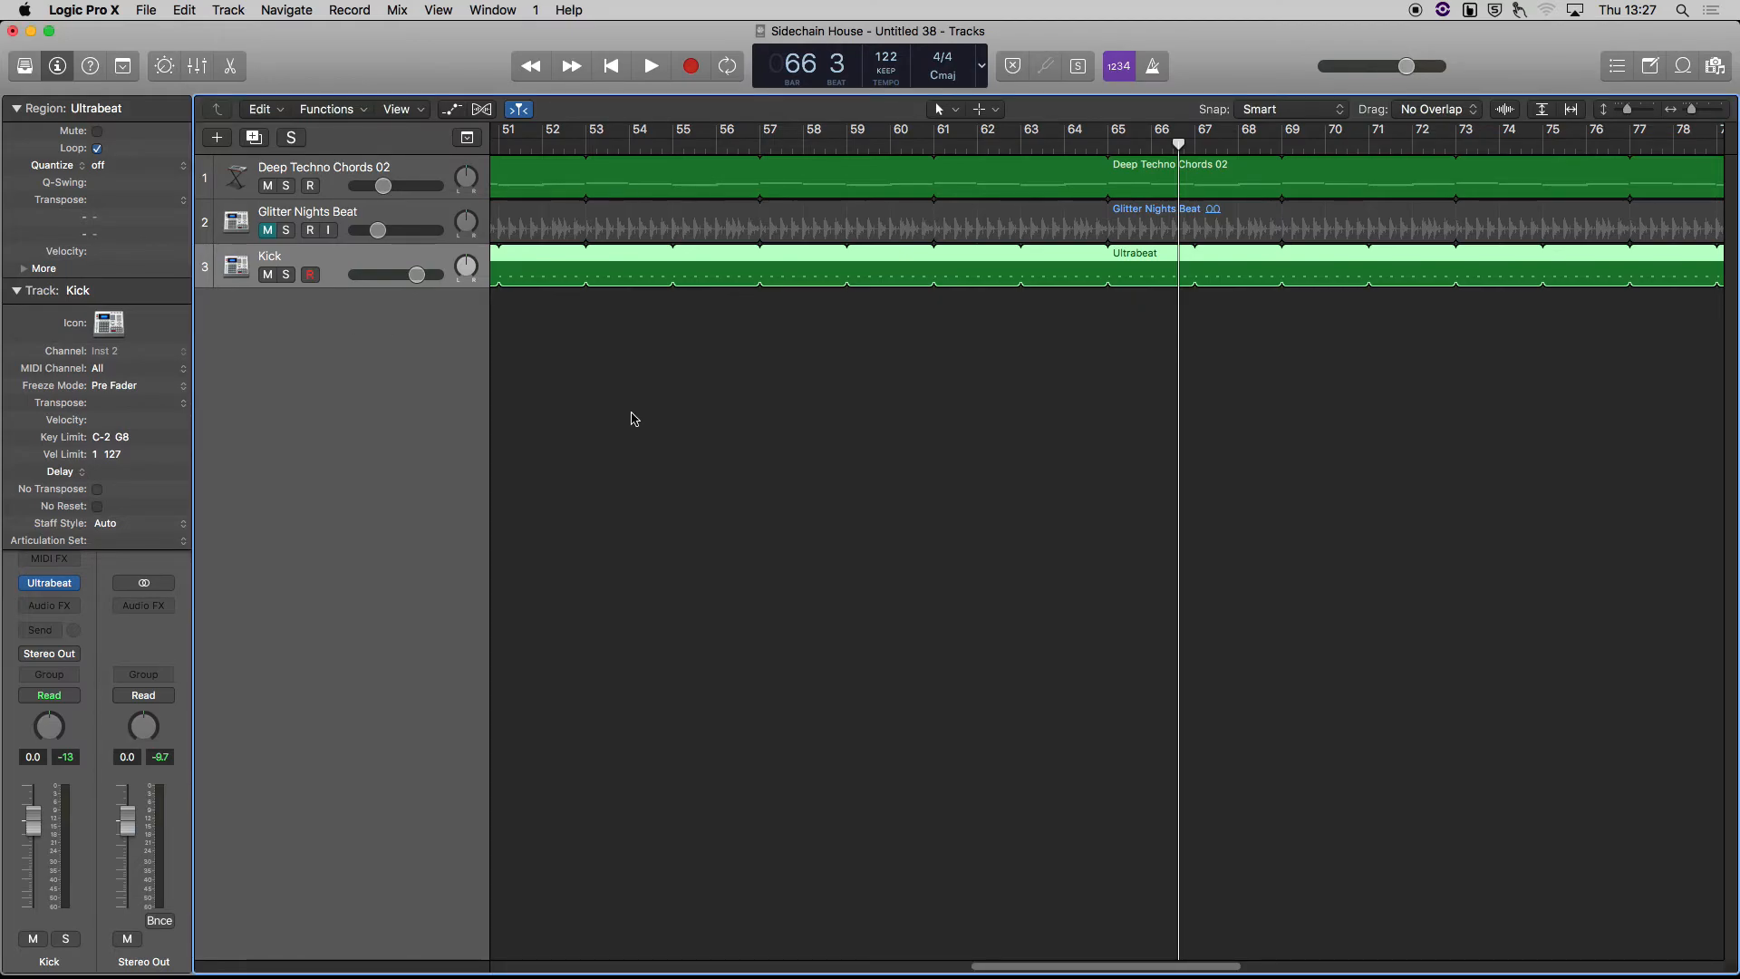